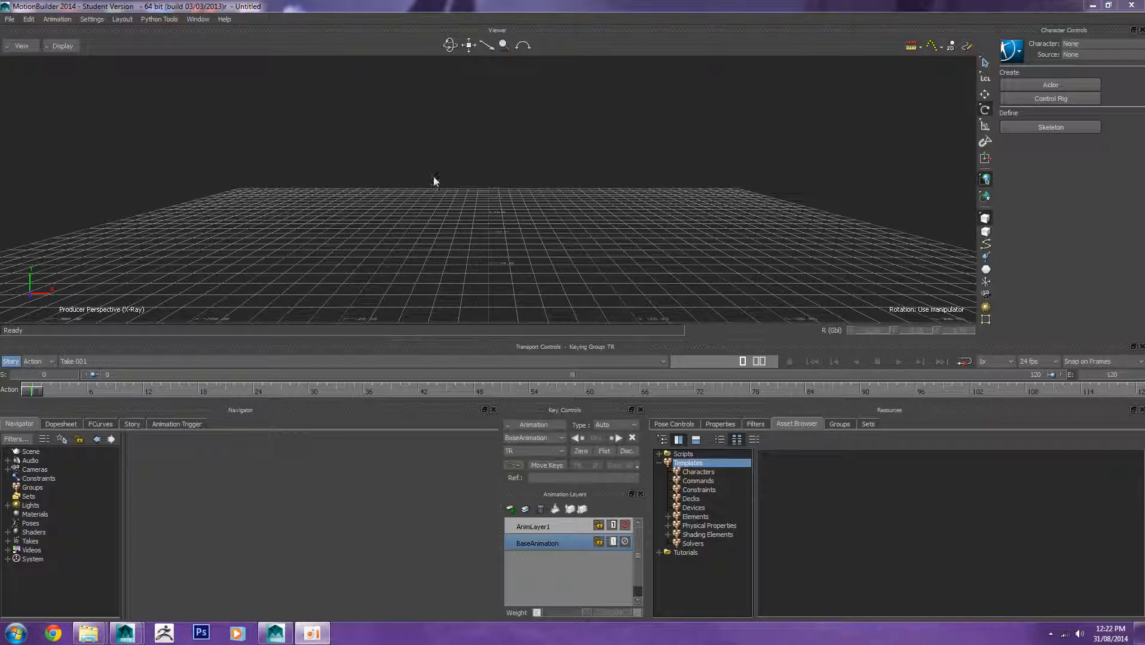
Step: Import the walk_turn_180.c3d motion capture file into the scene
left_click(9, 19)
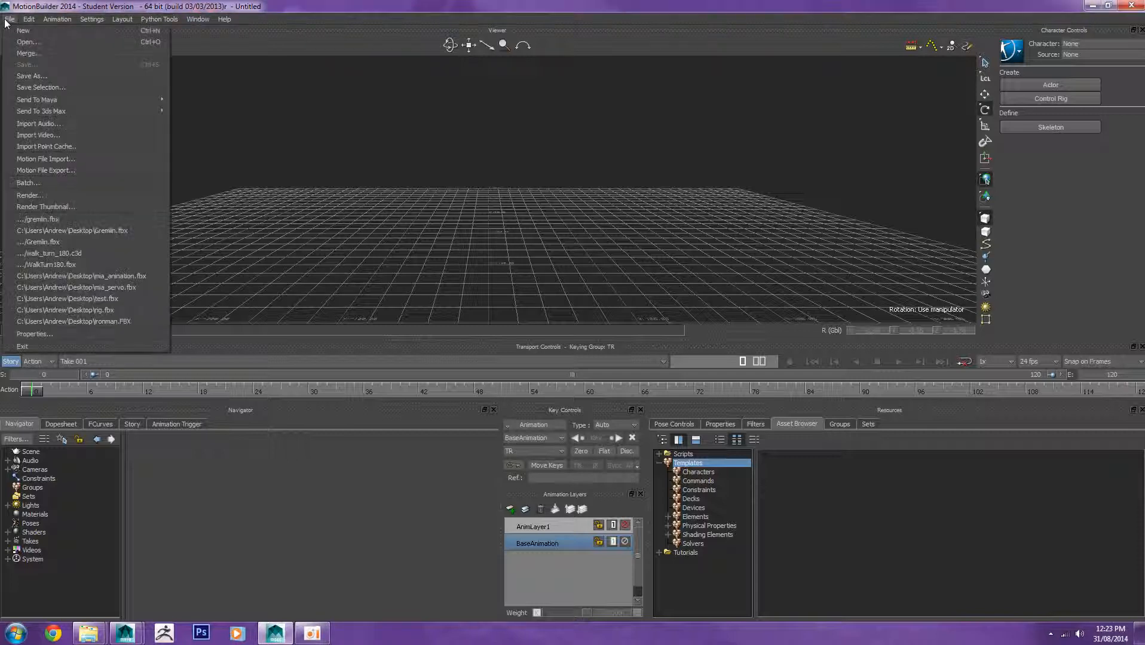
left_click(89, 161)
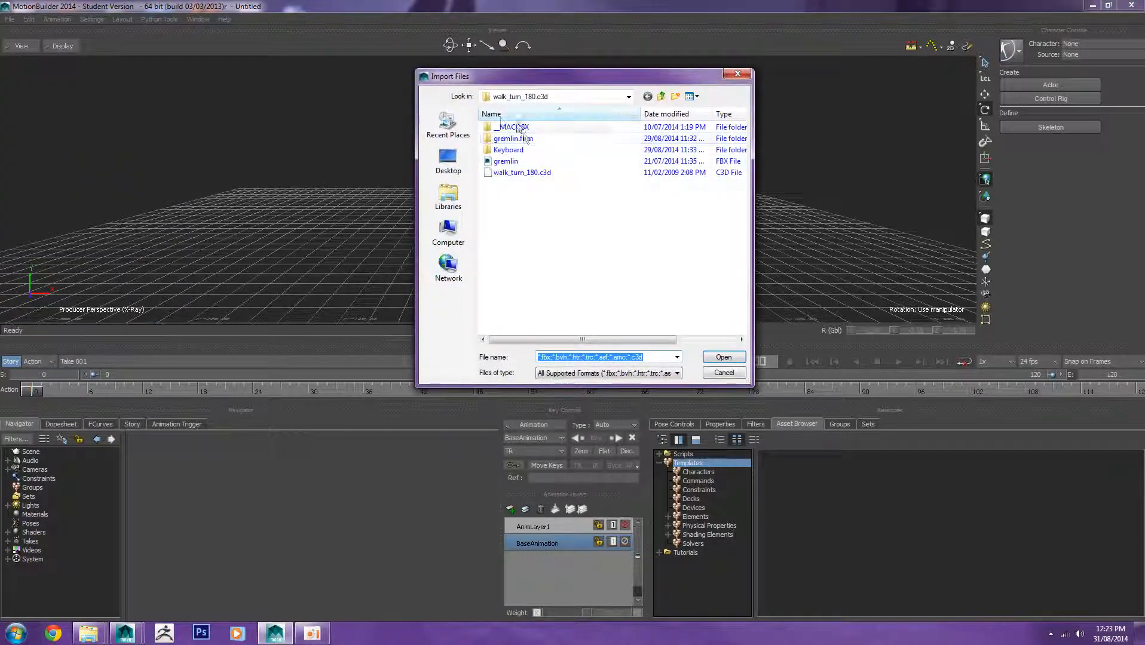
left_click(526, 174)
left_click(724, 357)
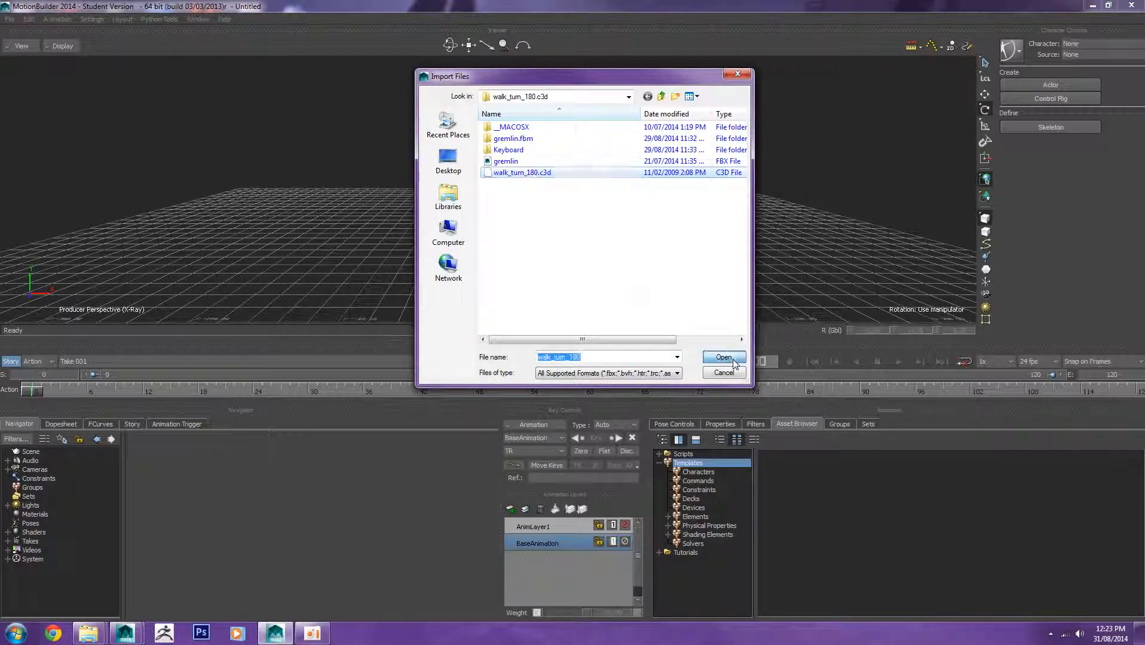
left_click(560, 337)
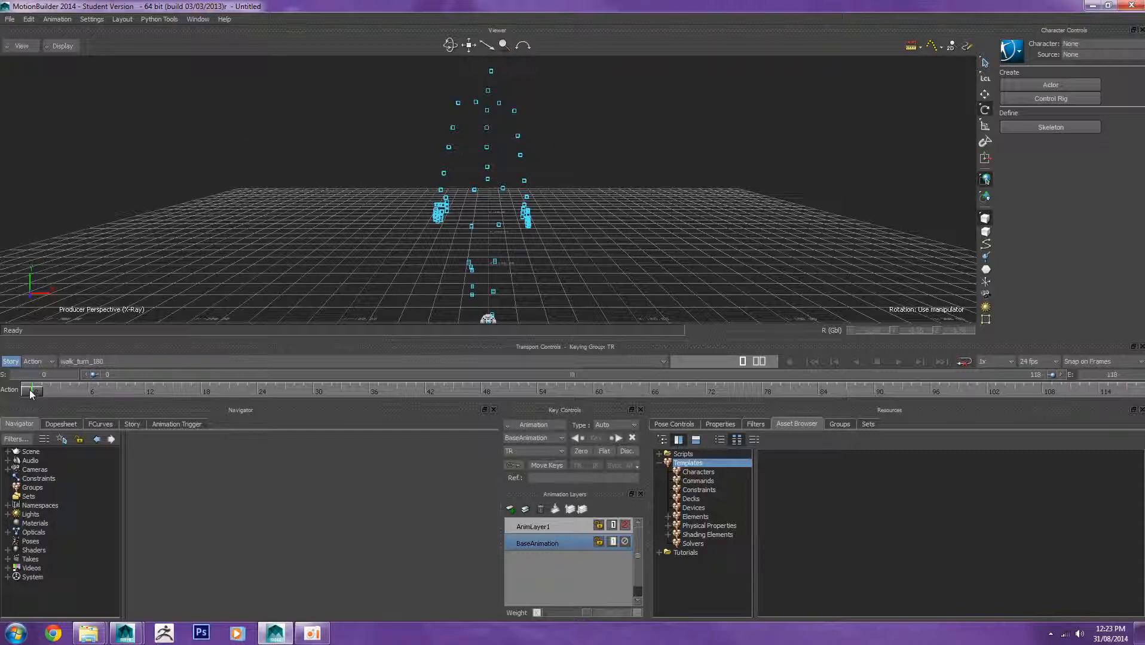
Step: Add an Actor from the Characters templates into the viewer over the marker cloud
left_click_drag(29, 390, 24, 361)
scroll(233, 225, "down", 2)
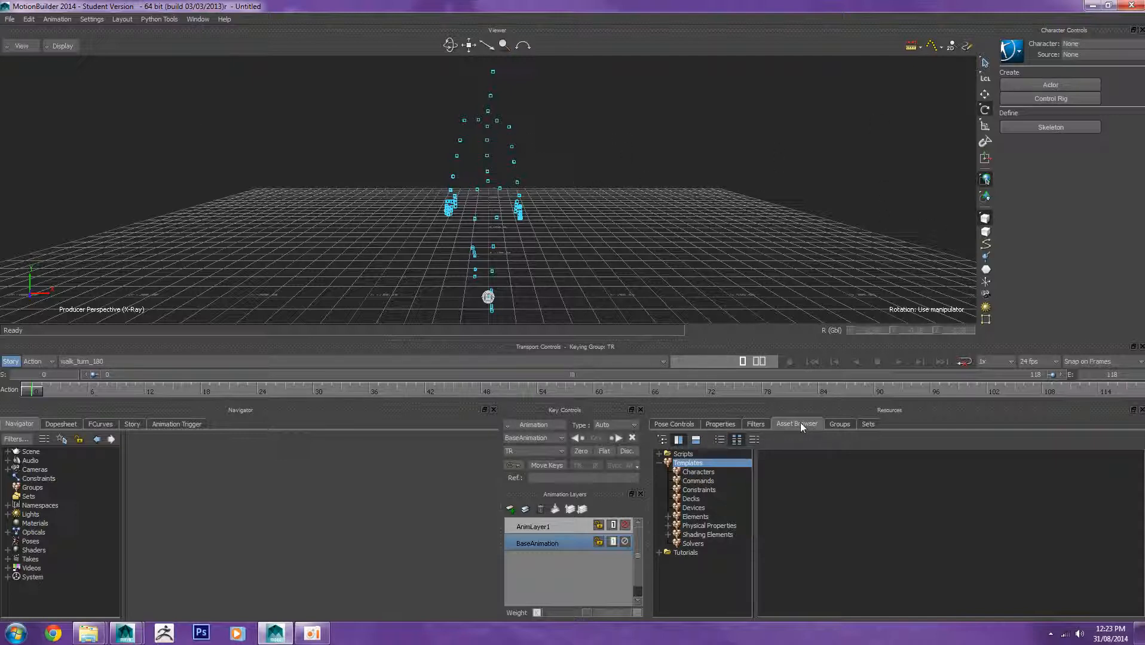
left_click(695, 472)
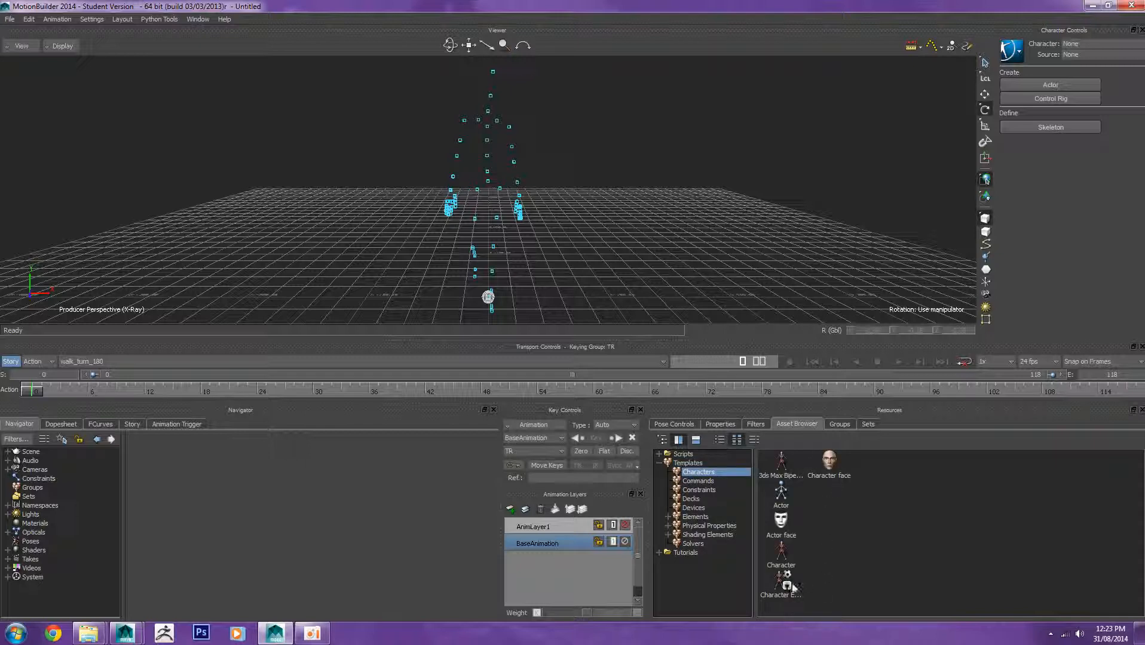
left_click(783, 503)
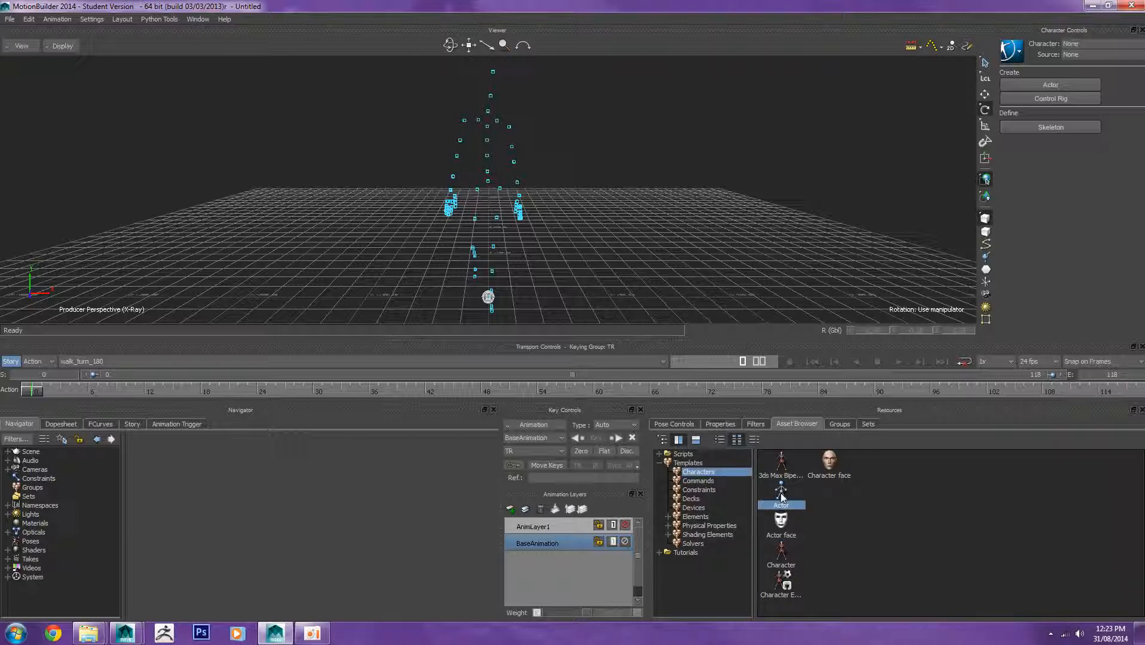
left_click_drag(783, 505, 396, 227)
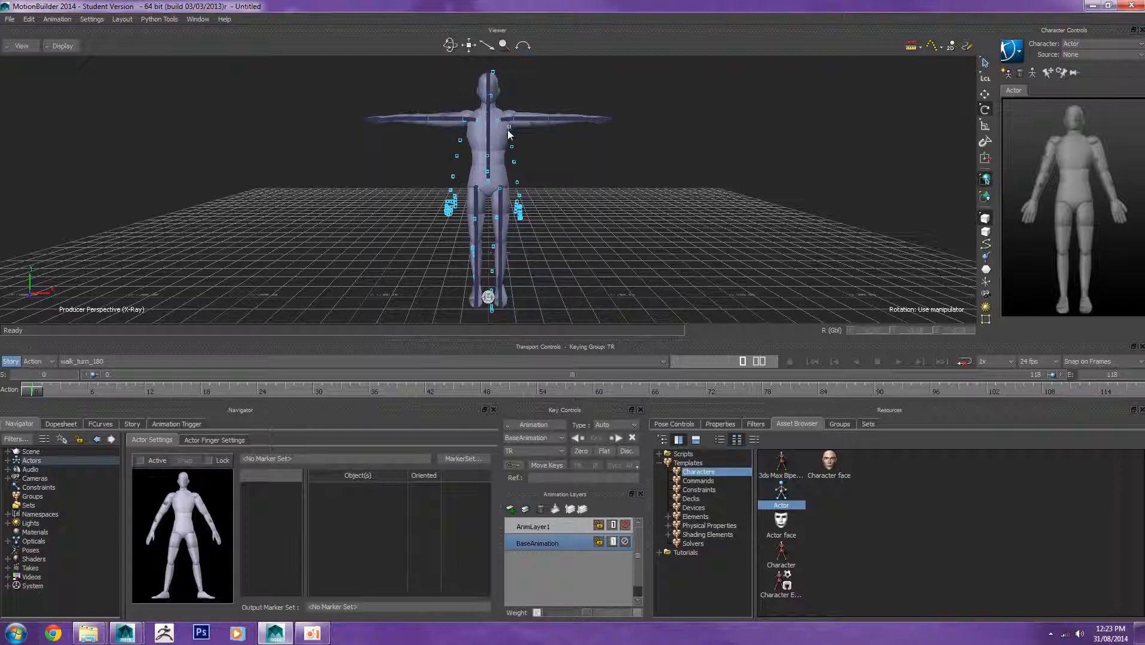
Step: Hide the actor skeleton through the character controls Show/Hide options
left_click(1013, 52)
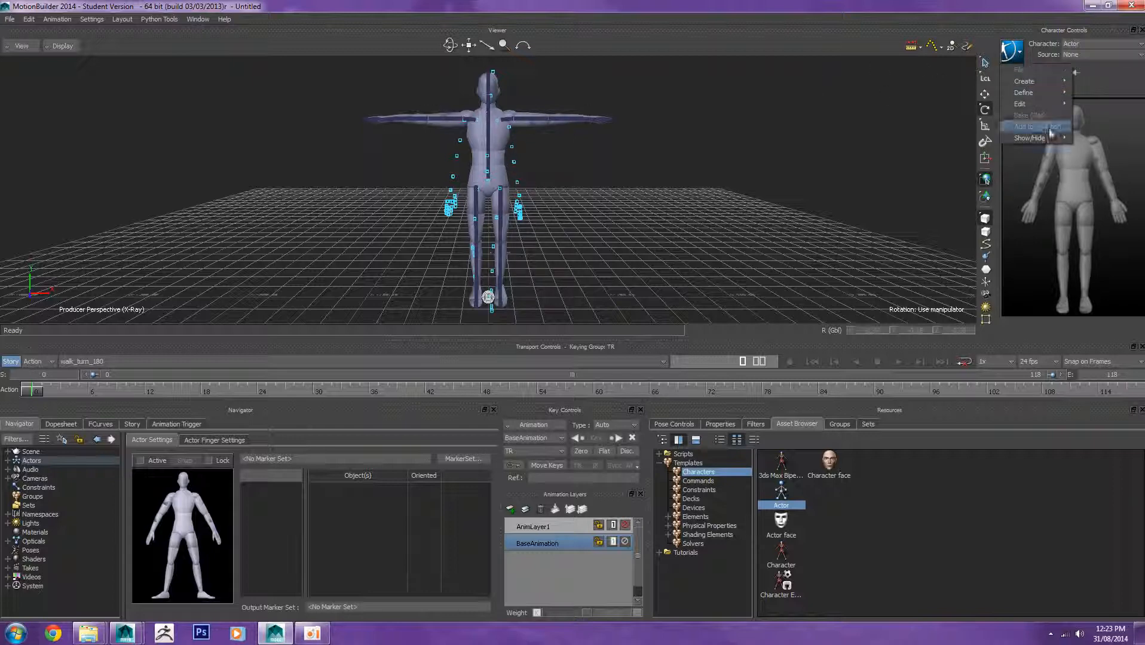
mouse_move(1050, 141)
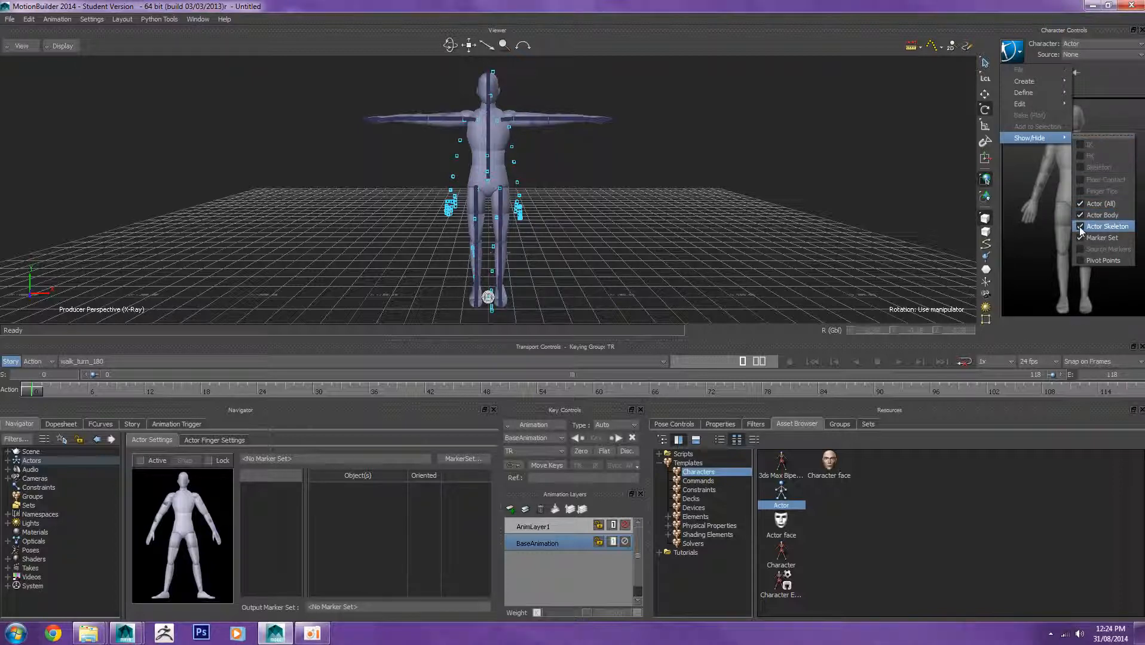
left_click(1081, 227)
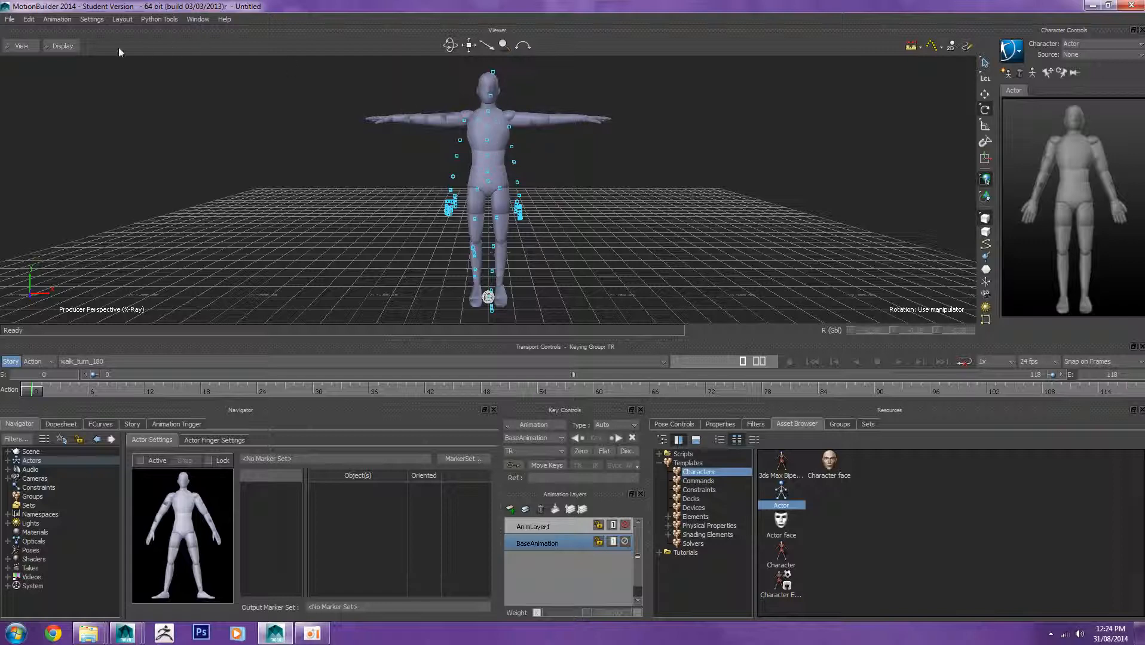
left_click(62, 46)
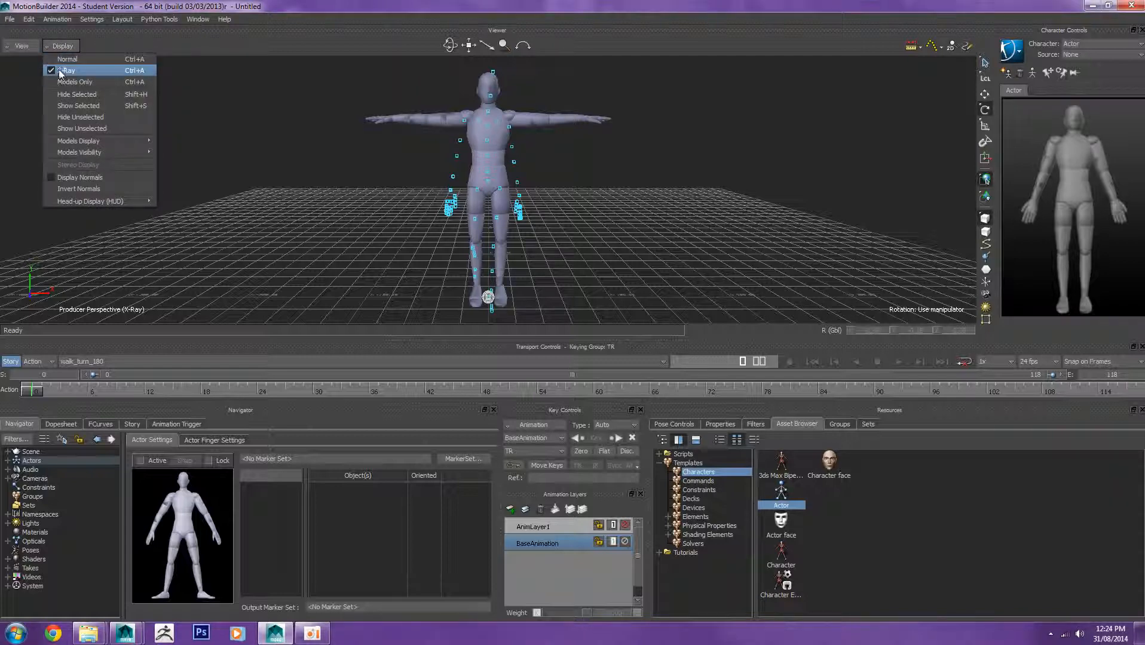
left_click(238, 103)
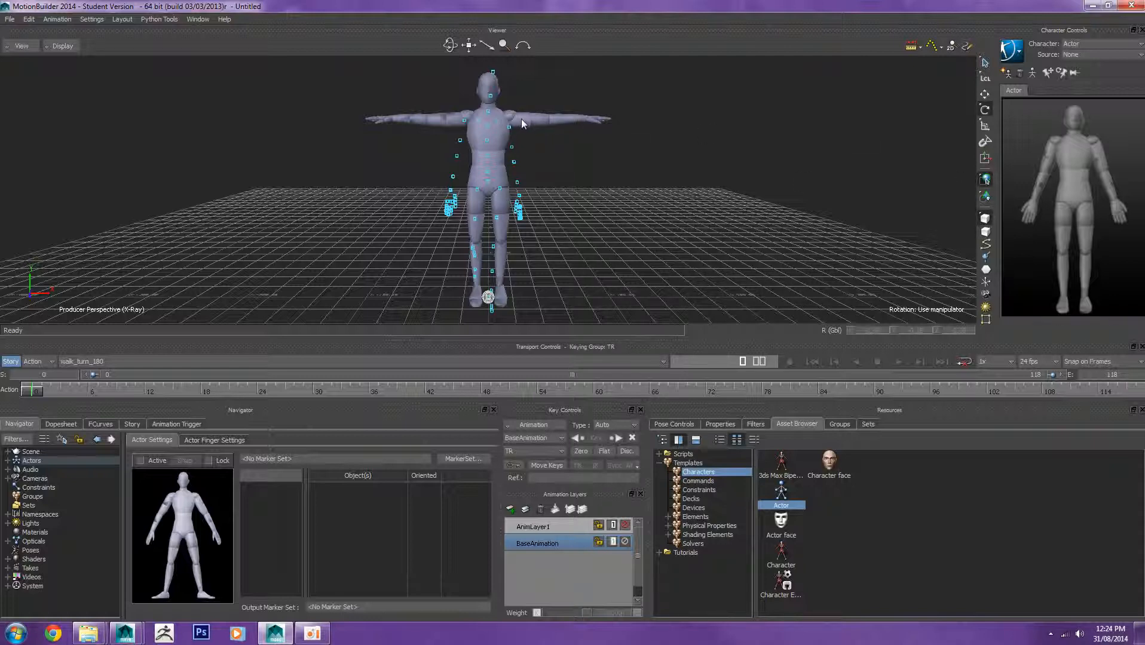
Step: Rotate the actor's left shoulder down so the left arm hangs beside the body
left_click(1100, 148)
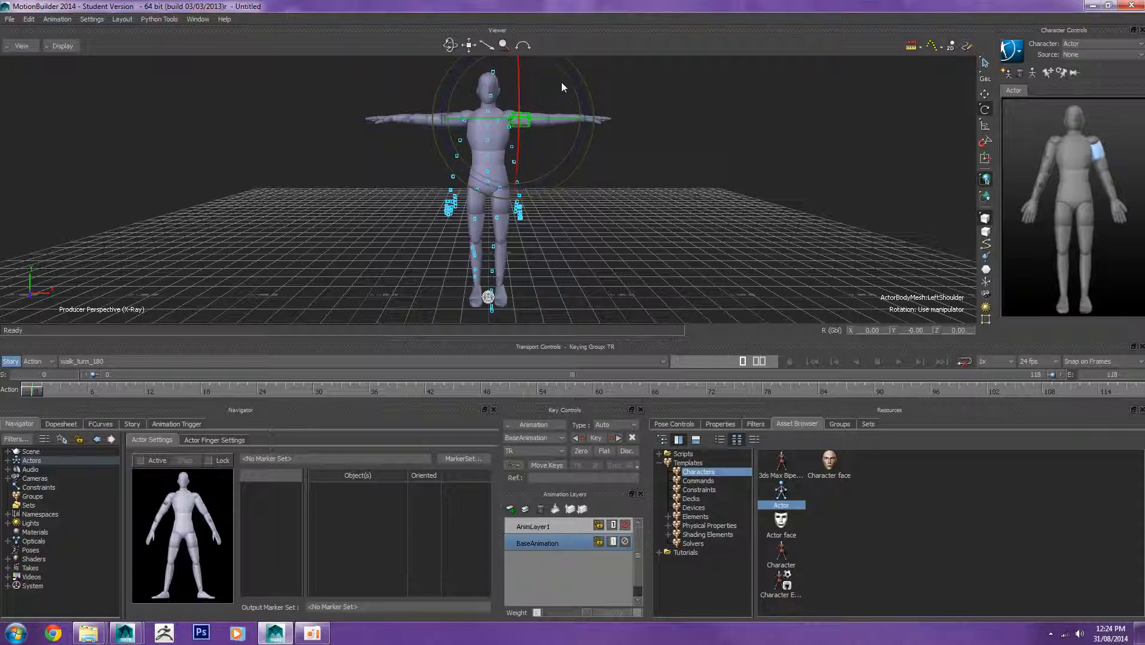
left_click_drag(566, 63, 567, 143)
left_click(673, 146)
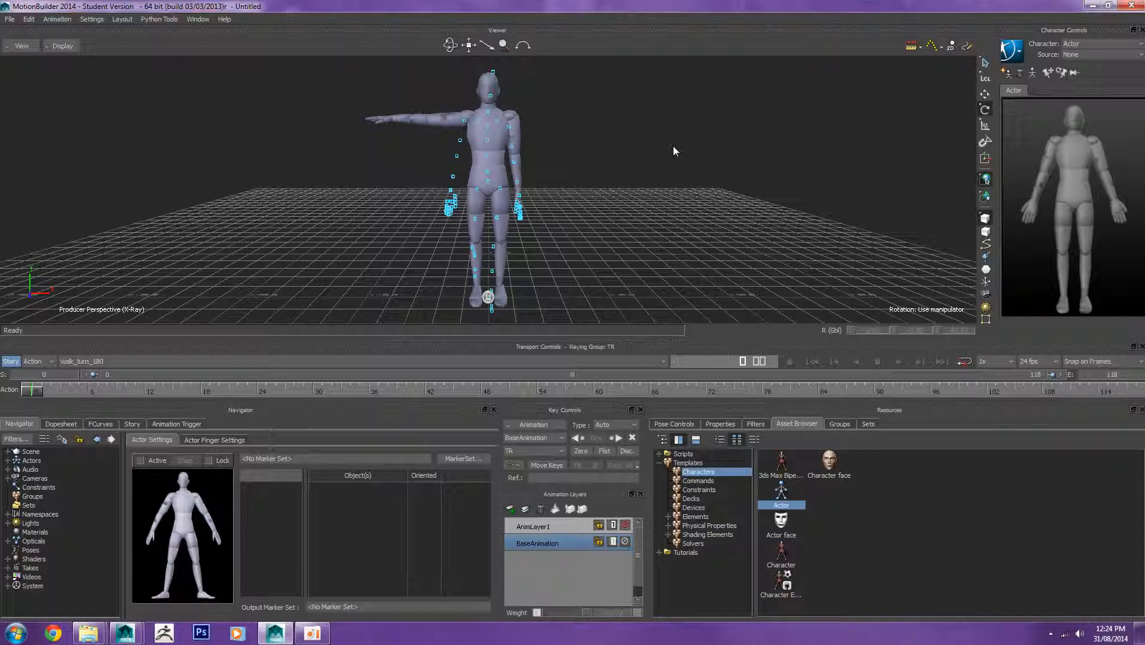
Step: Rotate the actor's right shoulder down so the right arm hangs beside the body near the markers
left_click_drag(658, 148, 622, 201, "shift")
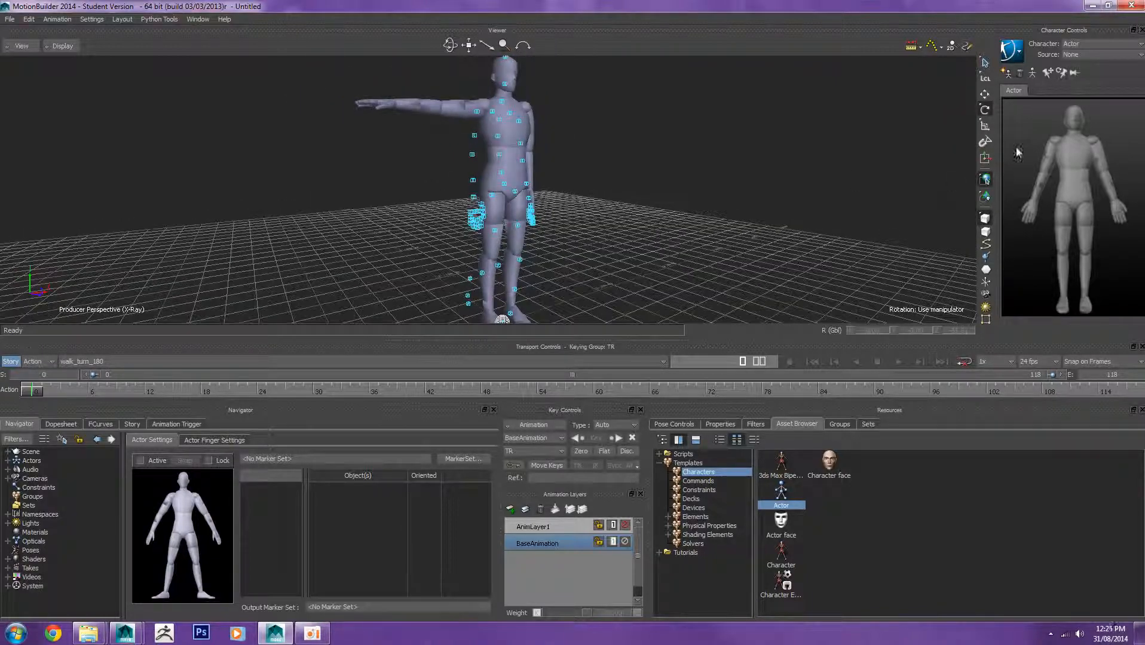
left_click(1046, 144)
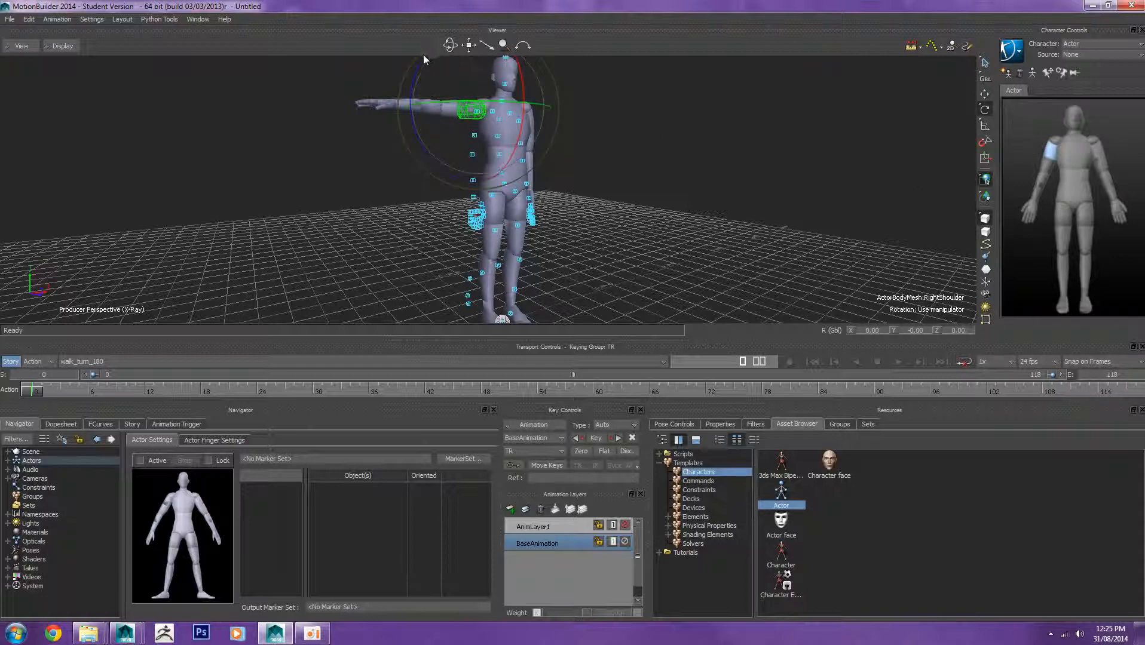
left_click_drag(416, 71, 411, 122)
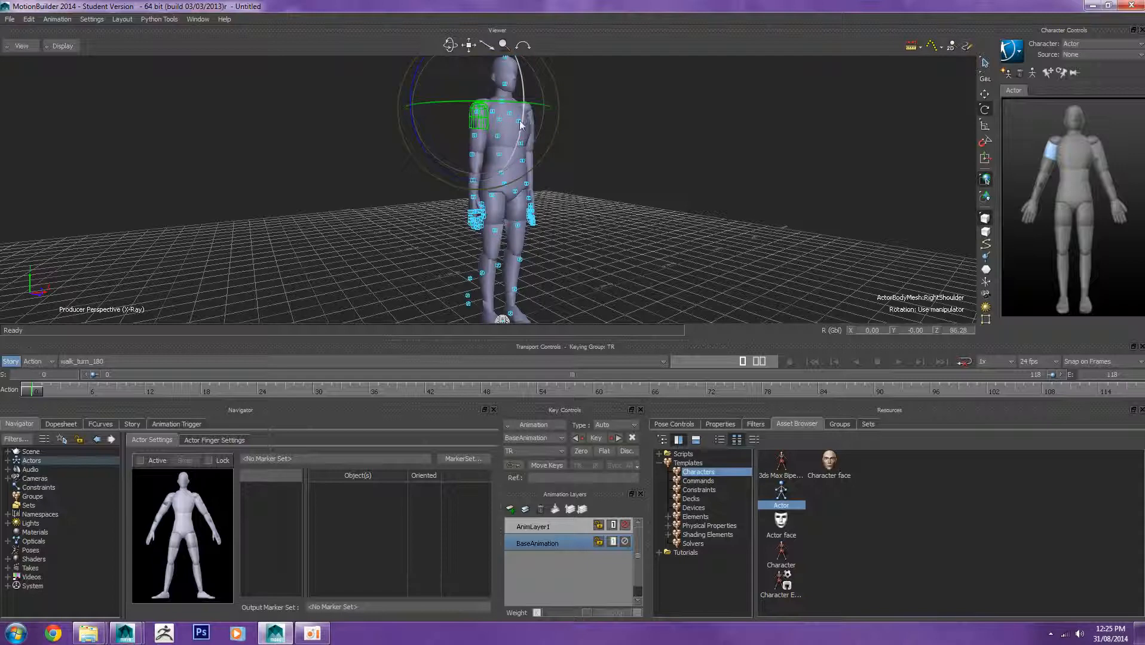
left_click_drag(520, 122, 521, 119)
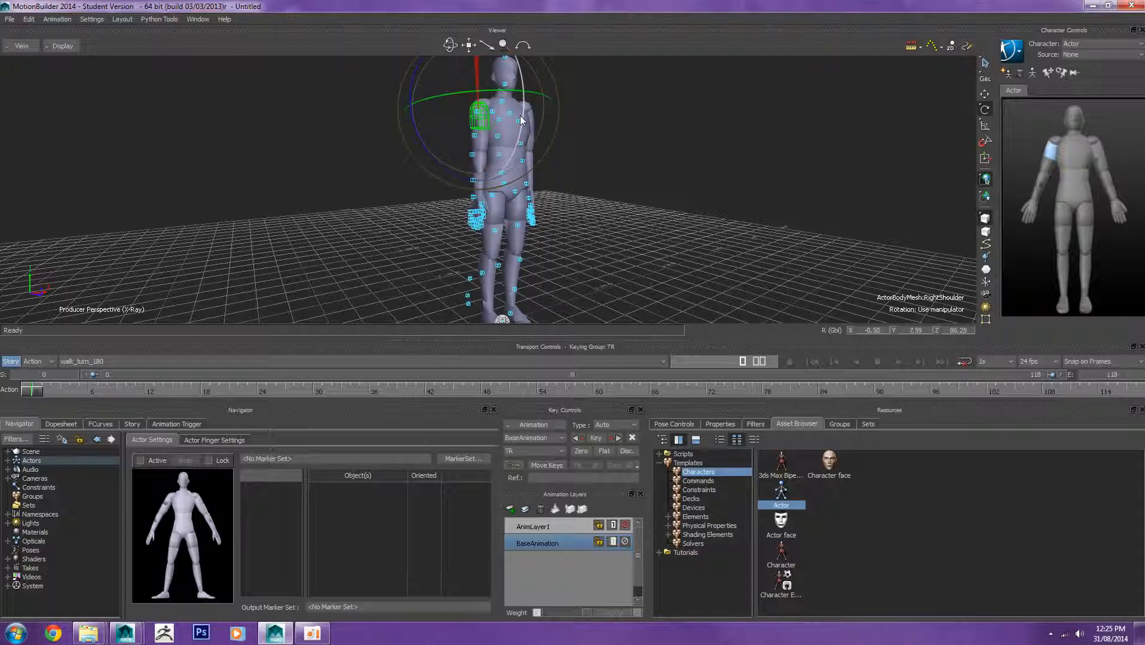
left_click_drag(429, 159, 427, 157)
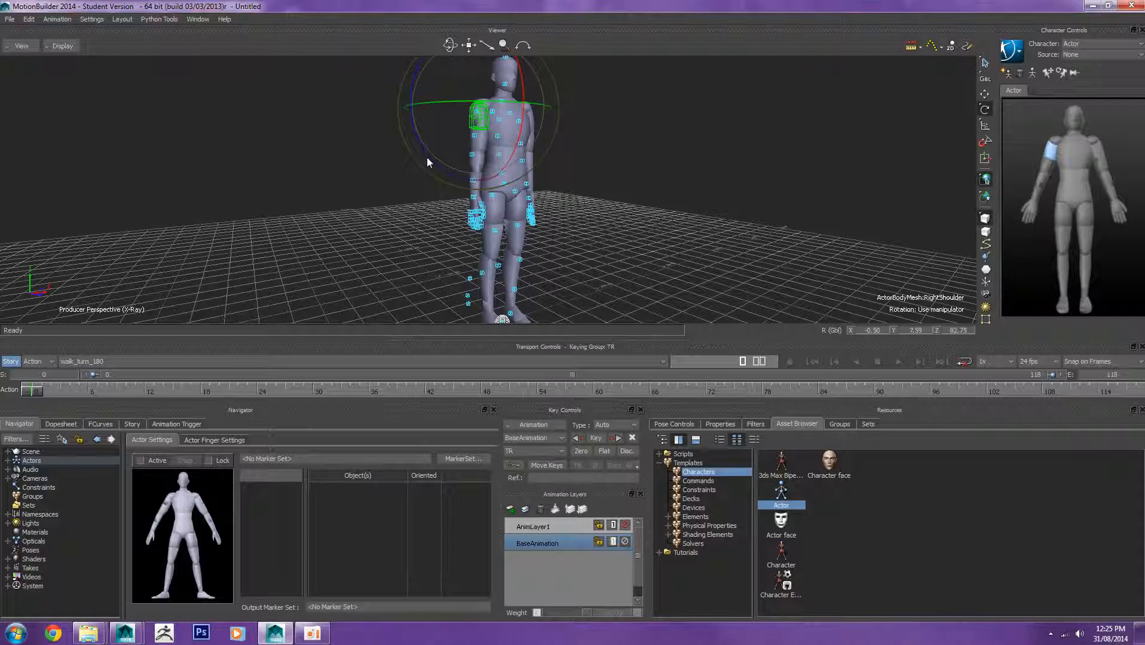
left_click_drag(569, 183, 530, 177, "ctrl+shift")
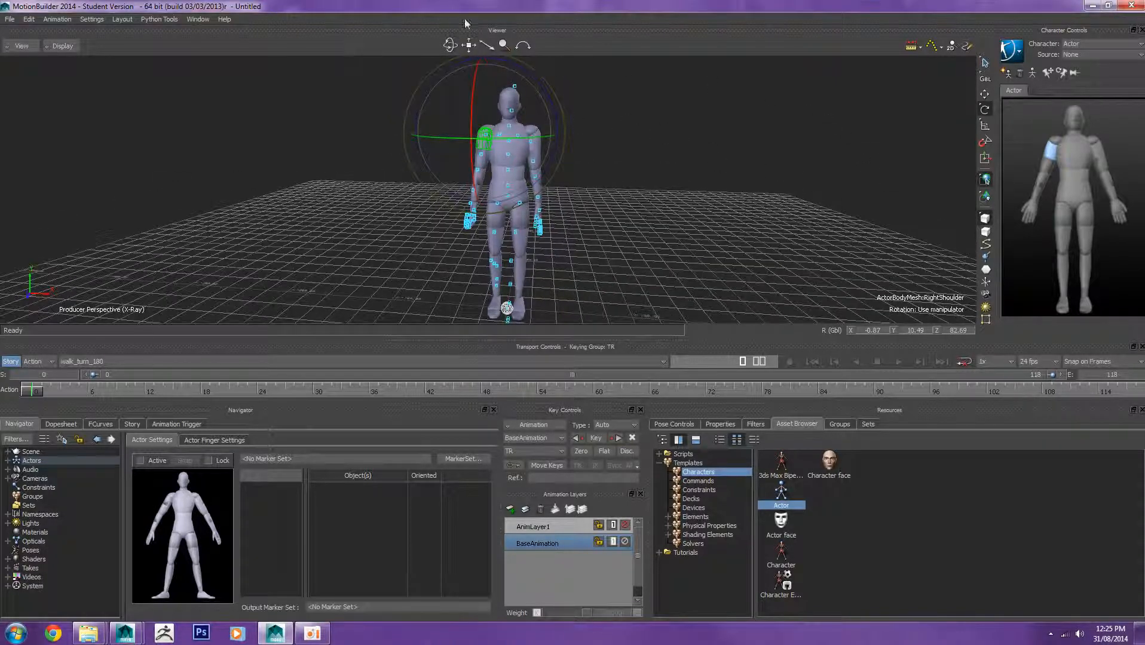
Step: Set the mouse and keyboard interaction mode to MotionBuilder
left_click(99, 17)
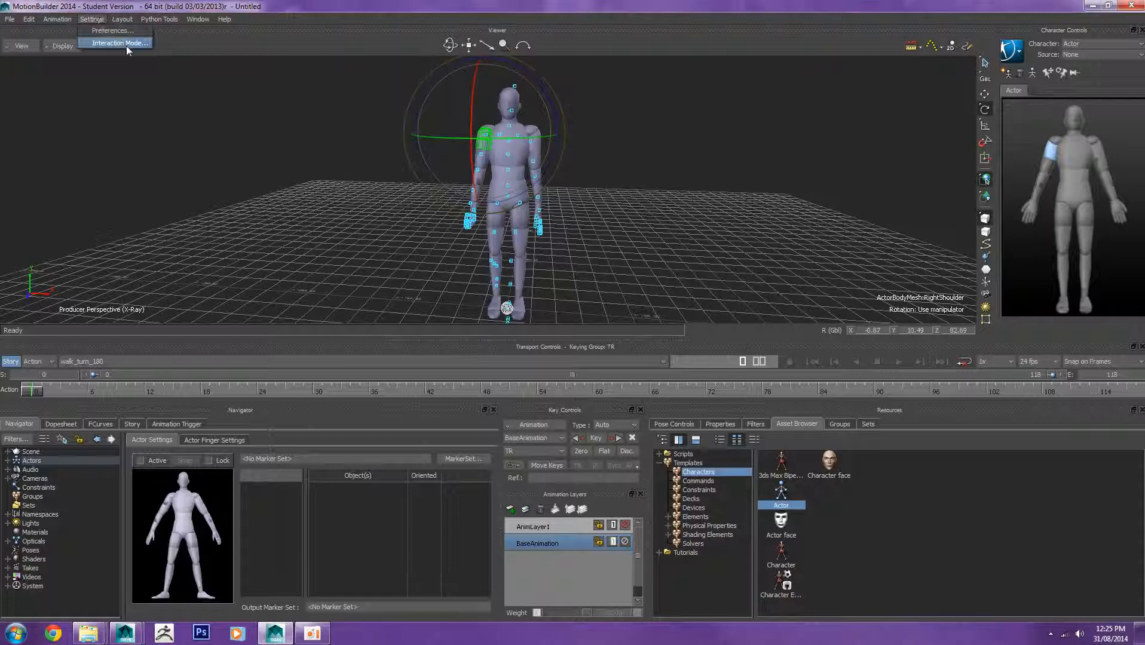
left_click(123, 45)
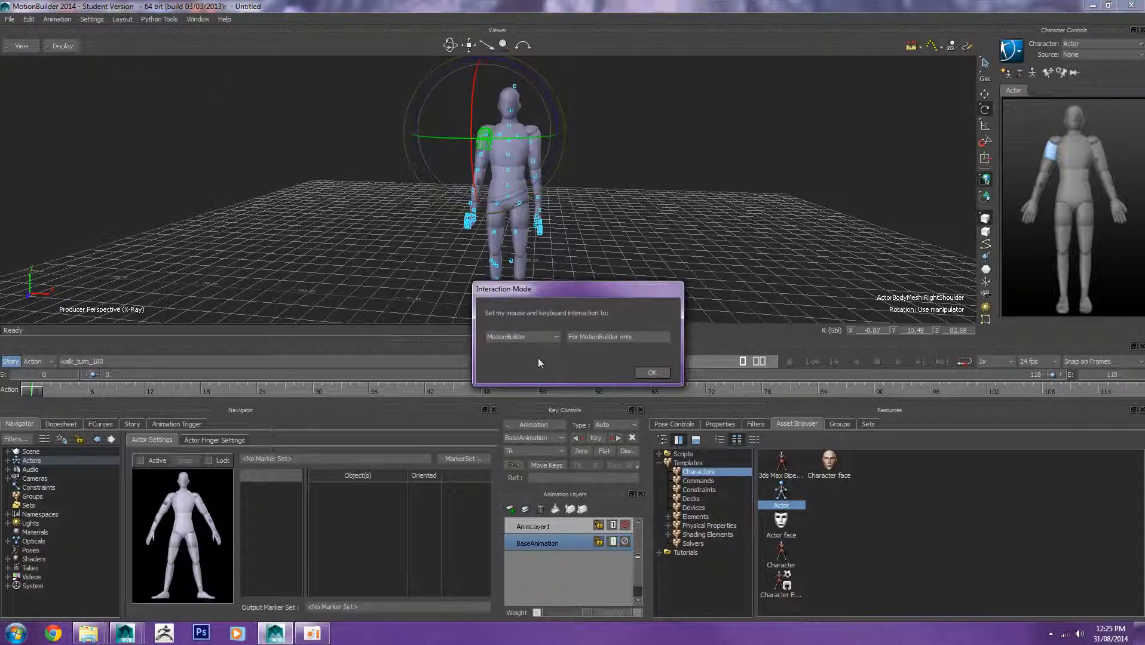
left_click(556, 339)
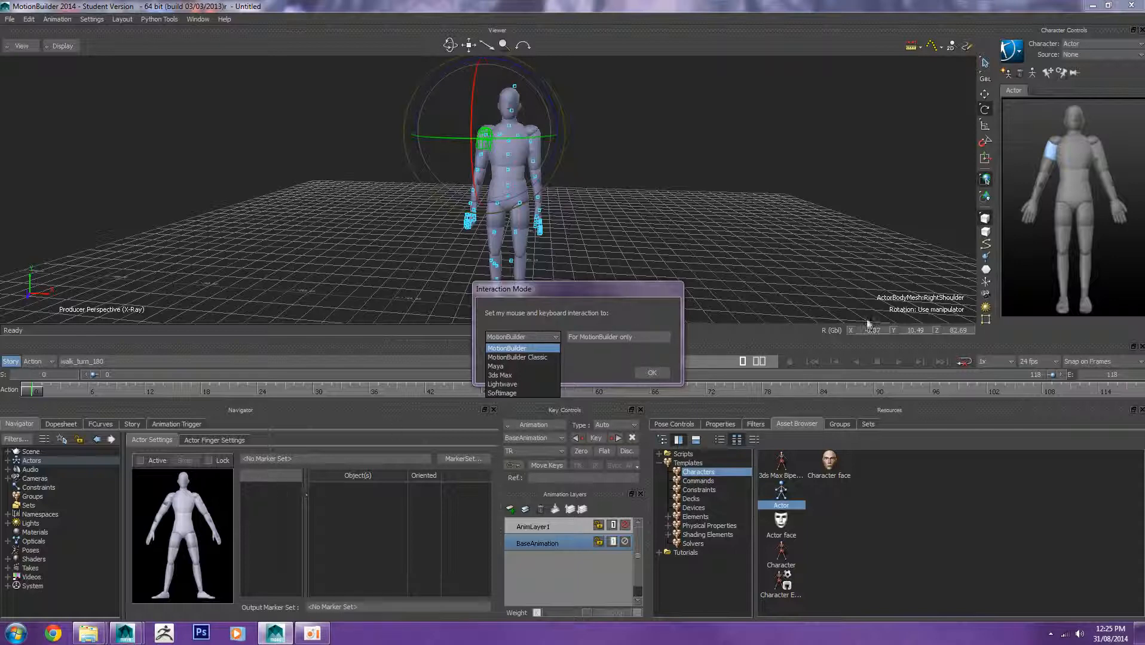
left_click(653, 375)
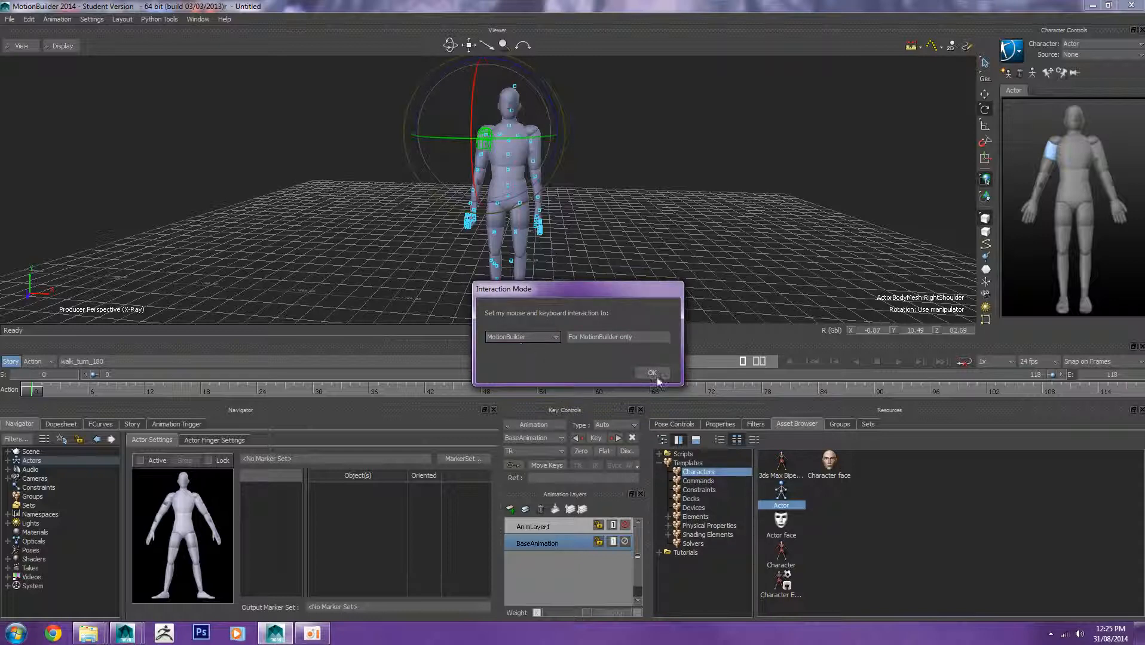
left_click(656, 374)
Step: Rotate the actor's right hip slightly to align the leg with the markers
scroll(691, 154, "up", 3)
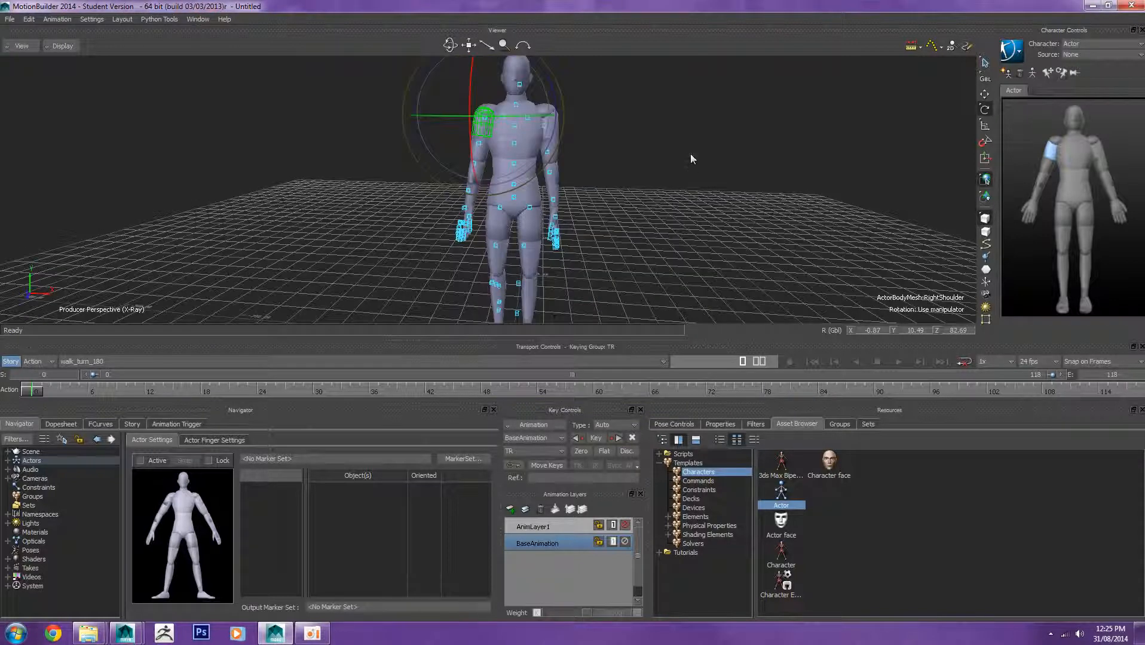
left_click(725, 150)
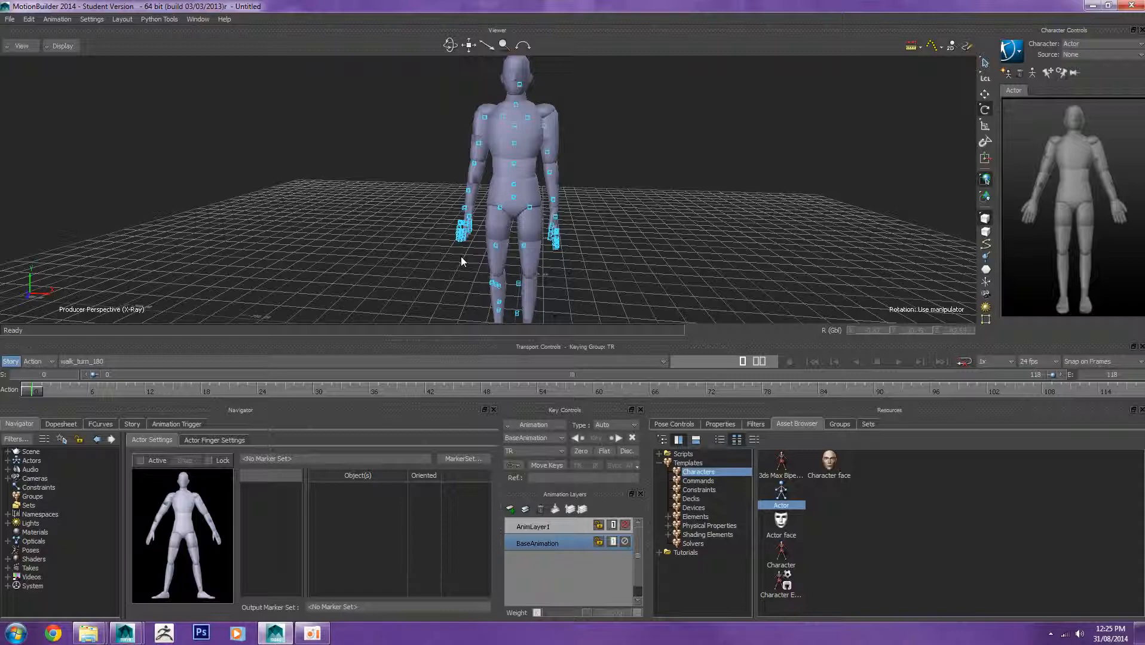
left_click_drag(461, 257, 554, 216, "ctrl+shift")
left_click_drag(577, 211, 843, 179, "ctrl+shift")
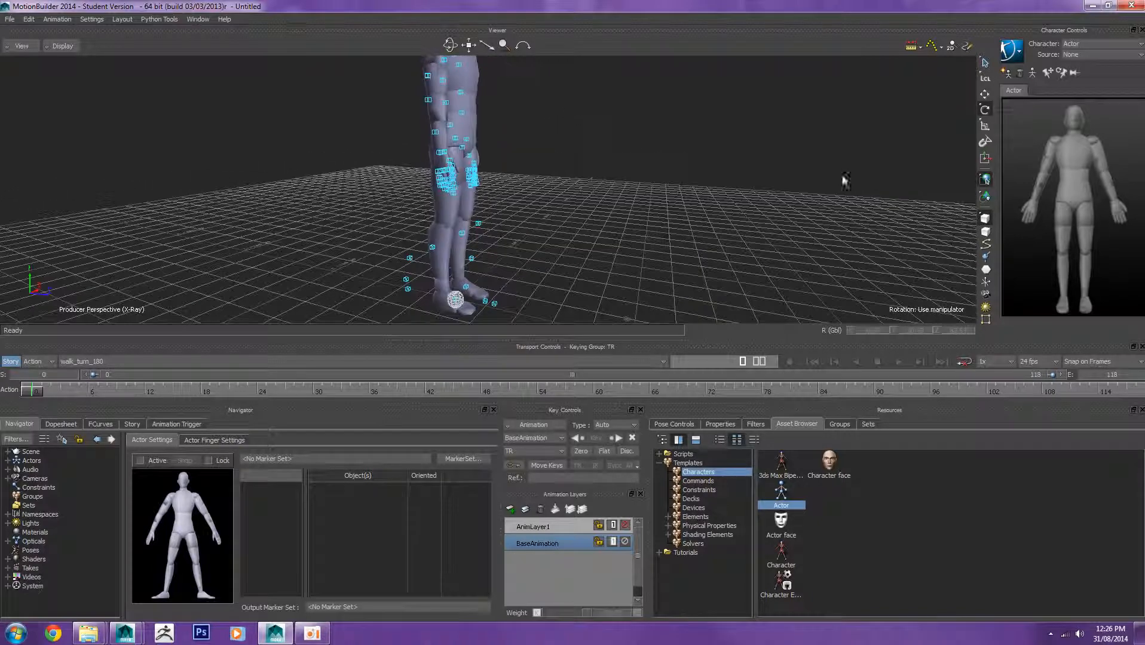
left_click(1066, 223)
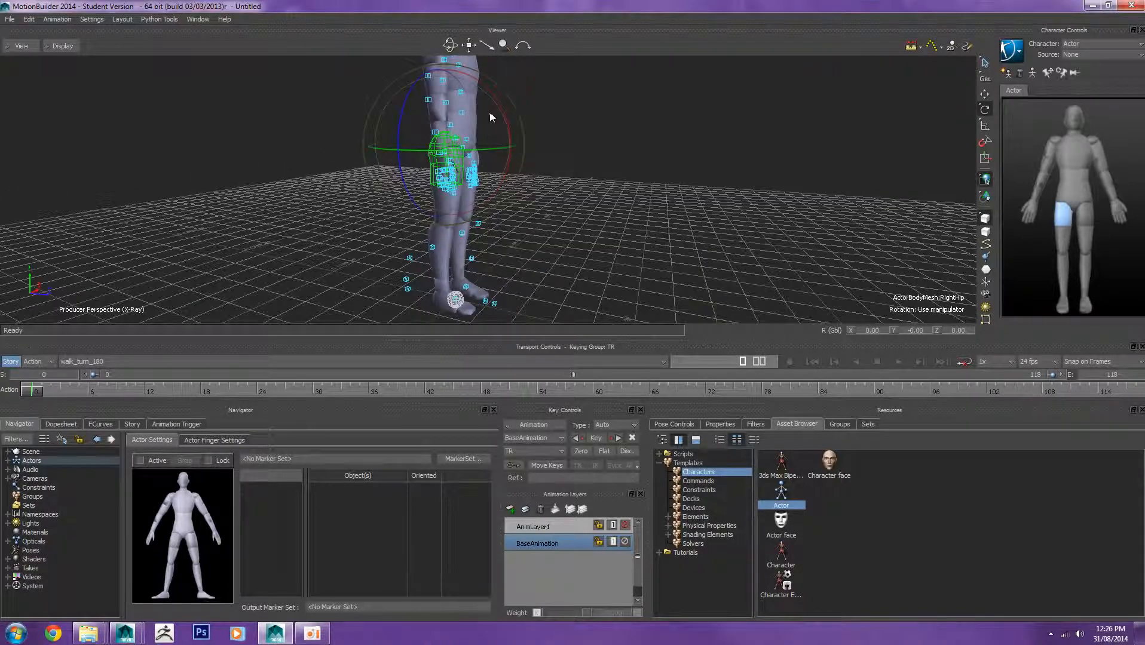
left_click_drag(497, 101, 486, 103)
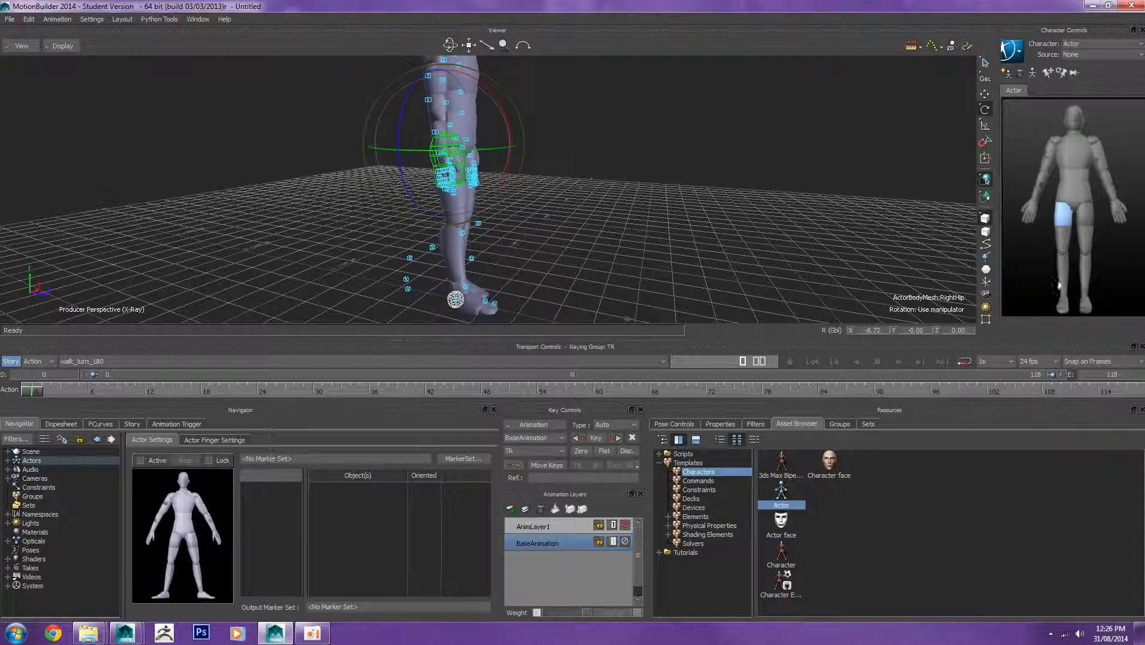
Step: Bend the actor's right knee and right ankle to fit the lower leg markers
left_click(1056, 282)
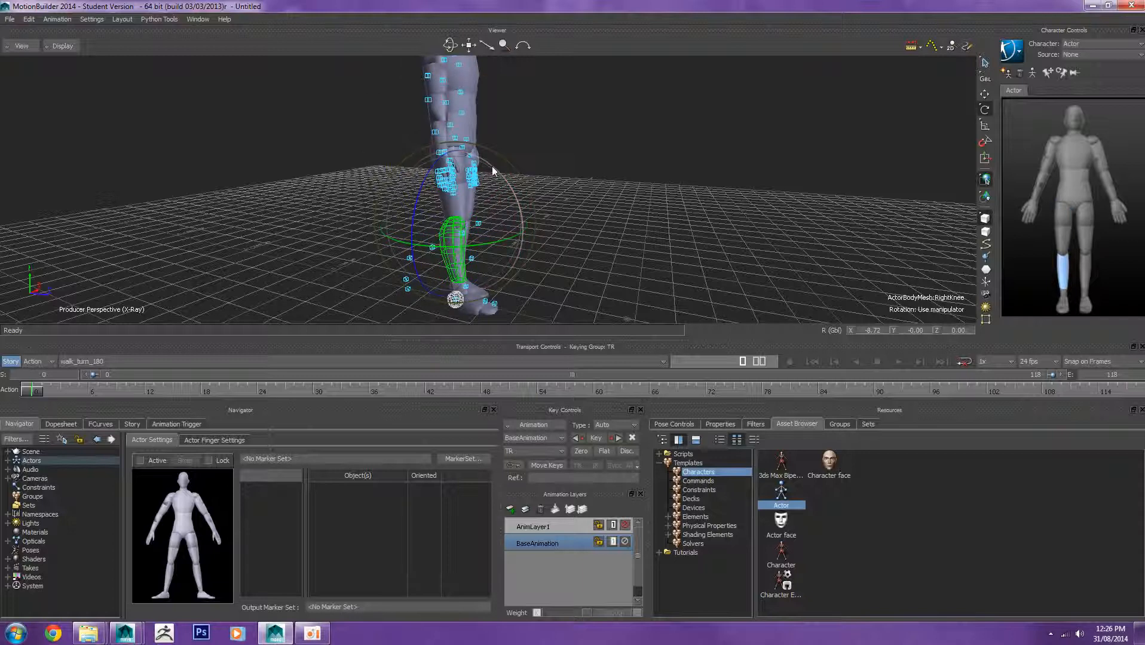
left_click_drag(493, 168, 488, 219)
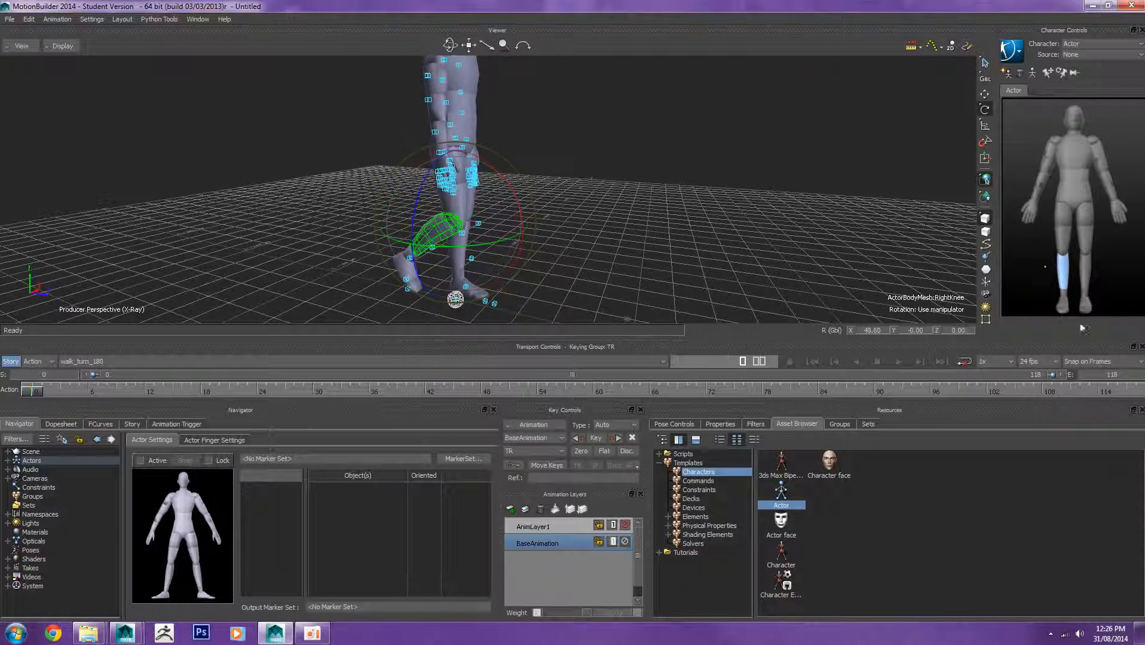
left_click(1067, 305)
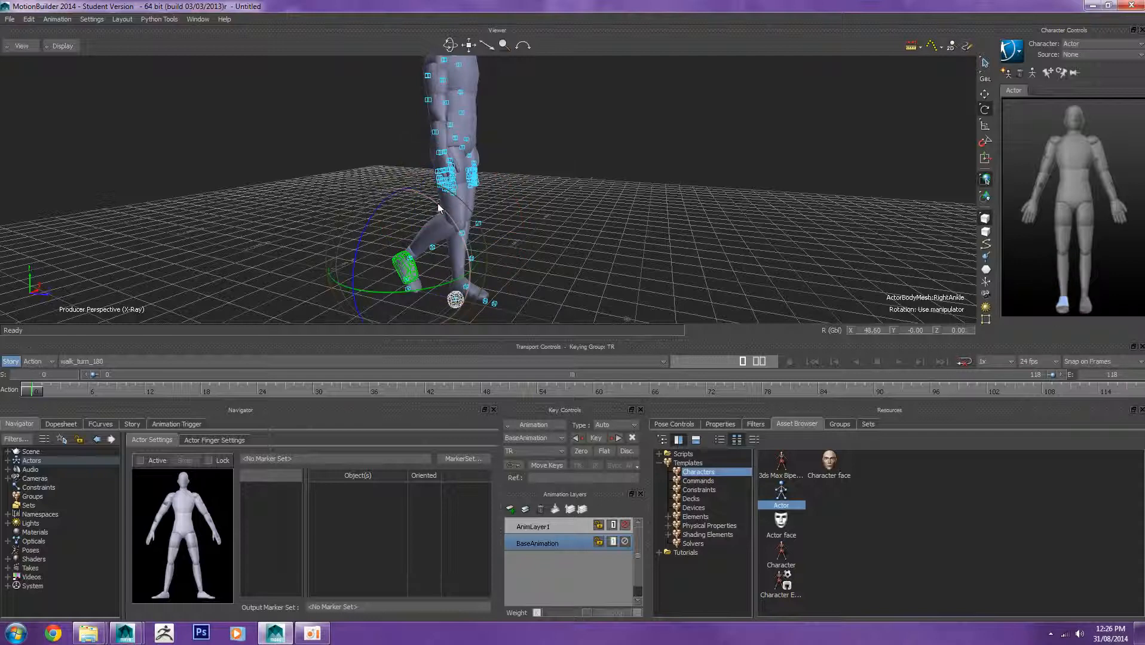
left_click_drag(443, 216, 445, 220)
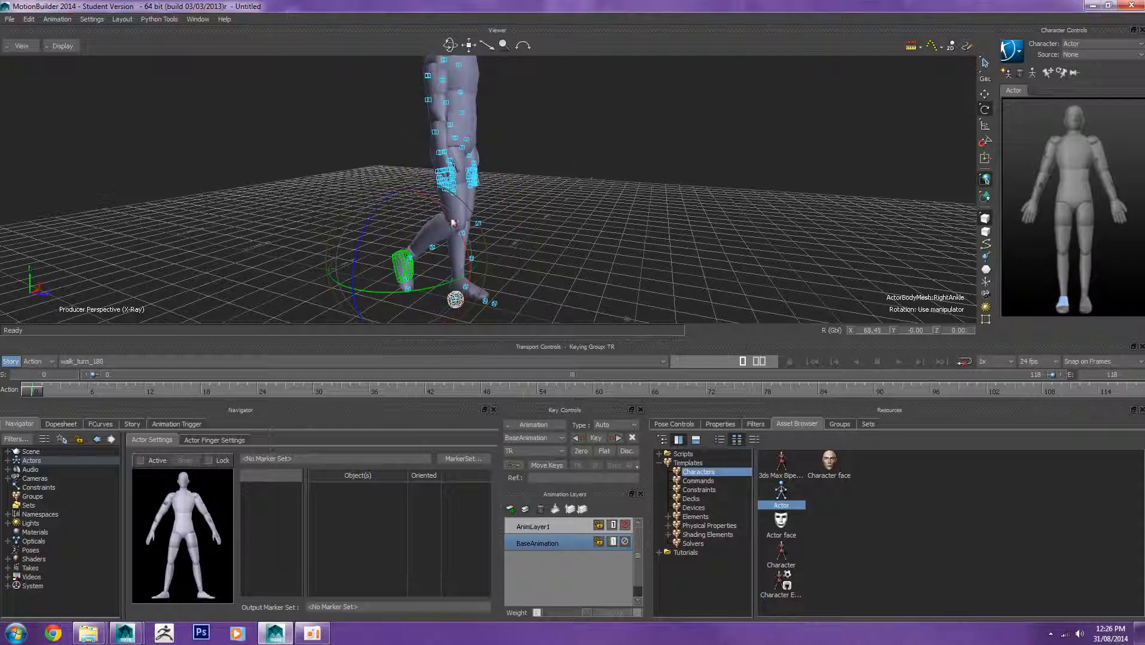
left_click(662, 209)
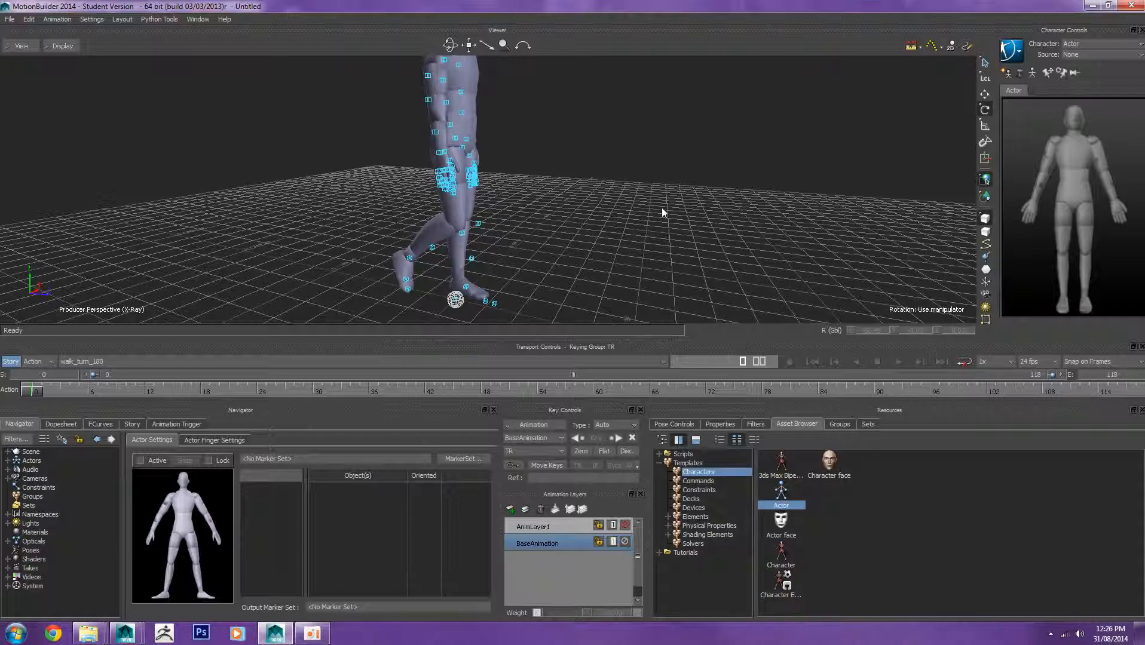
Step: Rotate the actor's left hip slightly to align the left leg with its markers
left_click_drag(634, 218, 429, 213, "alt")
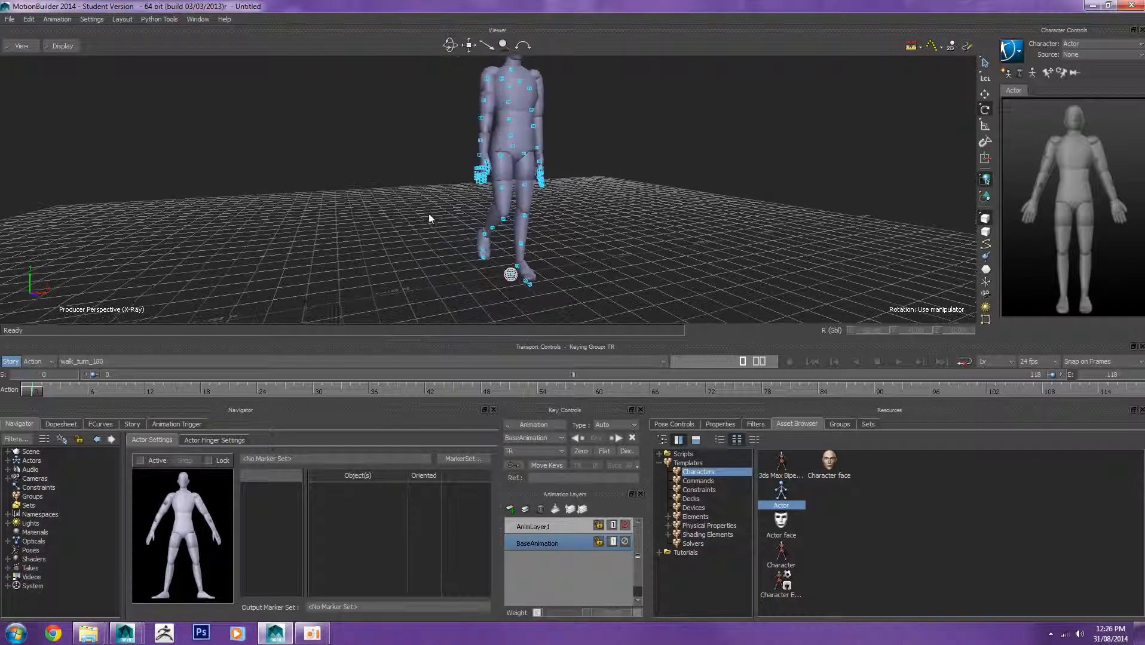
right_click_drag(429, 214, 528, 231, "alt")
middle_click_drag(568, 230, 542, 225, "alt")
left_click_drag(542, 225, 447, 234, "alt")
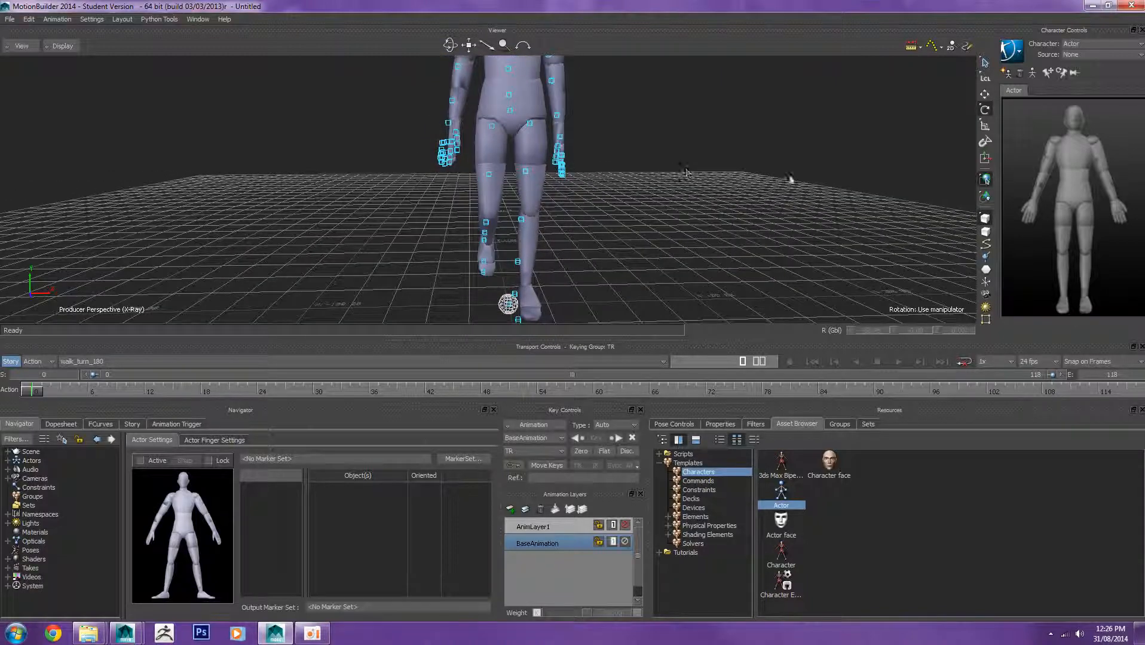
left_click(527, 157)
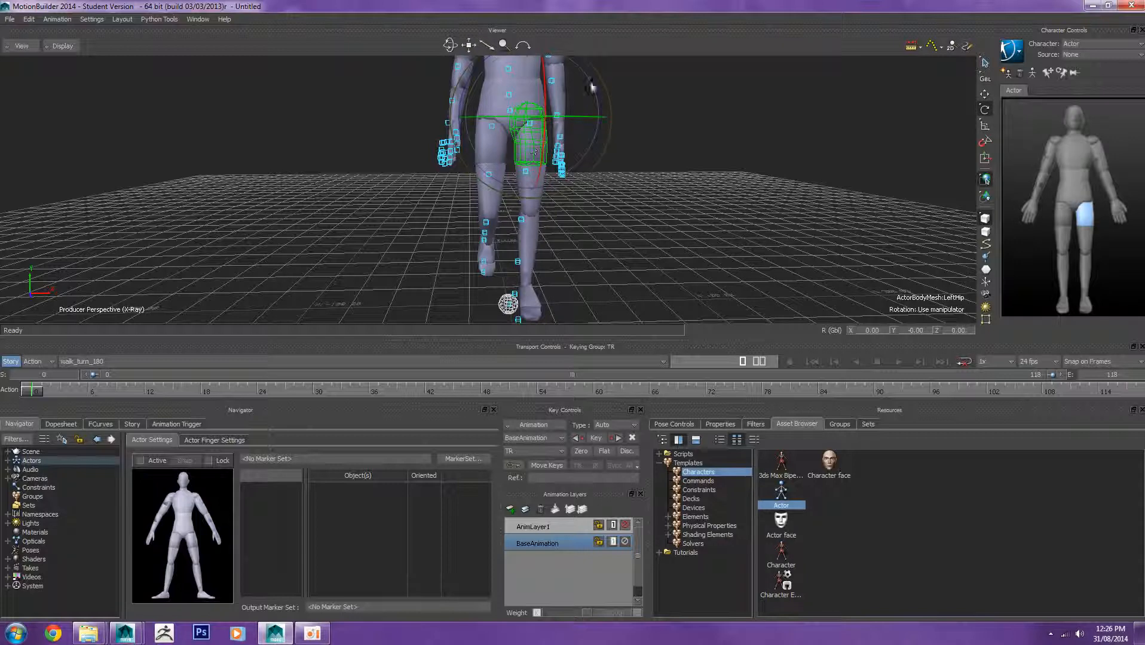
left_click_drag(591, 87, 593, 80)
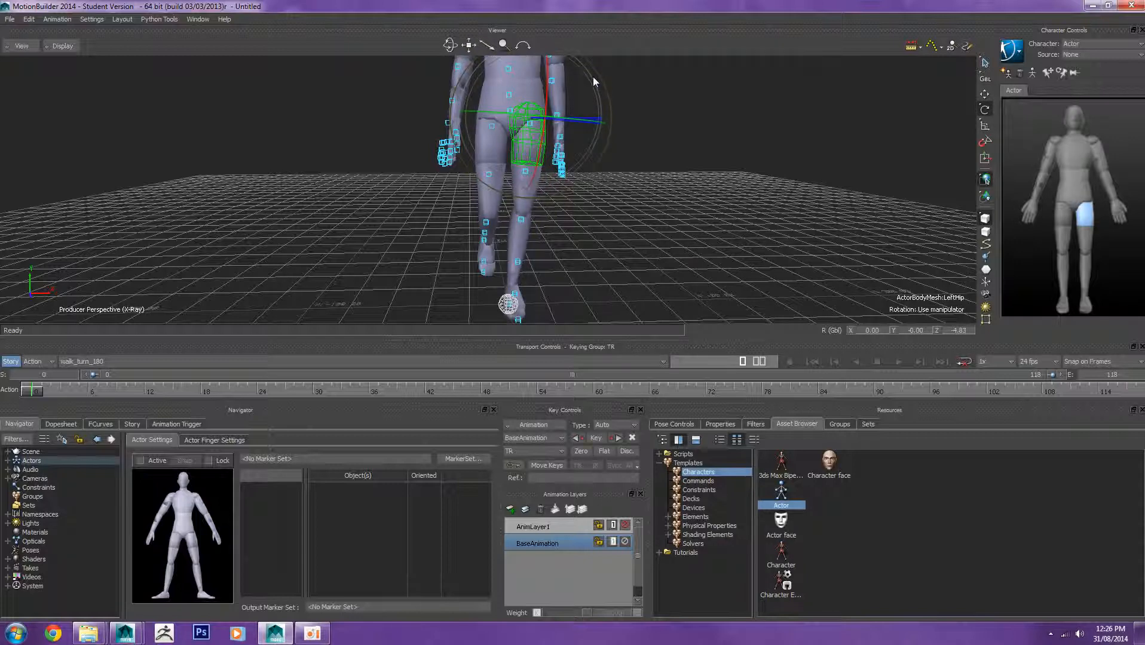
left_click(686, 113)
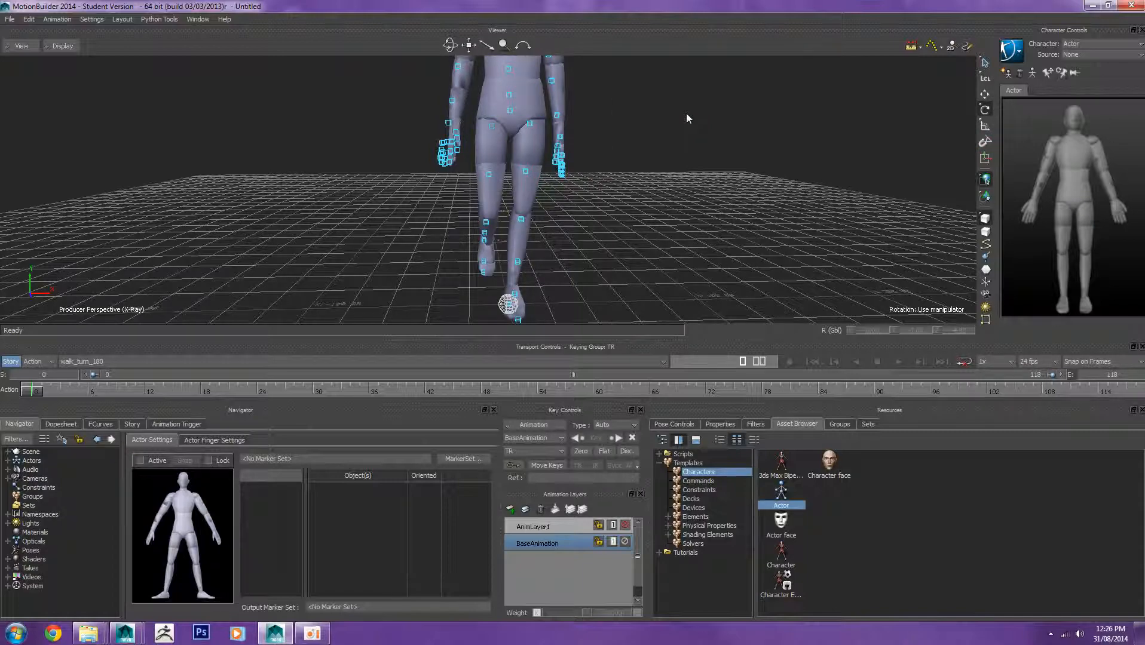
Step: Adjust the actor's left hip further and bend the left knee to fit the left leg markers
left_click_drag(647, 202, 801, 227, "ctrl+shift")
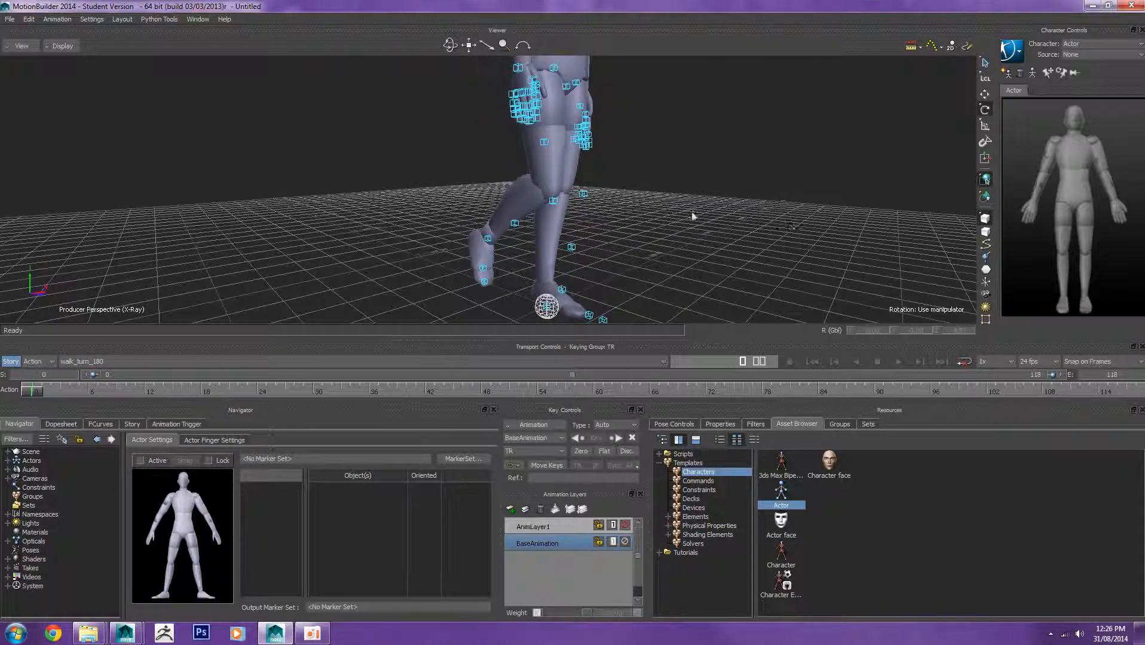
left_click(1086, 218)
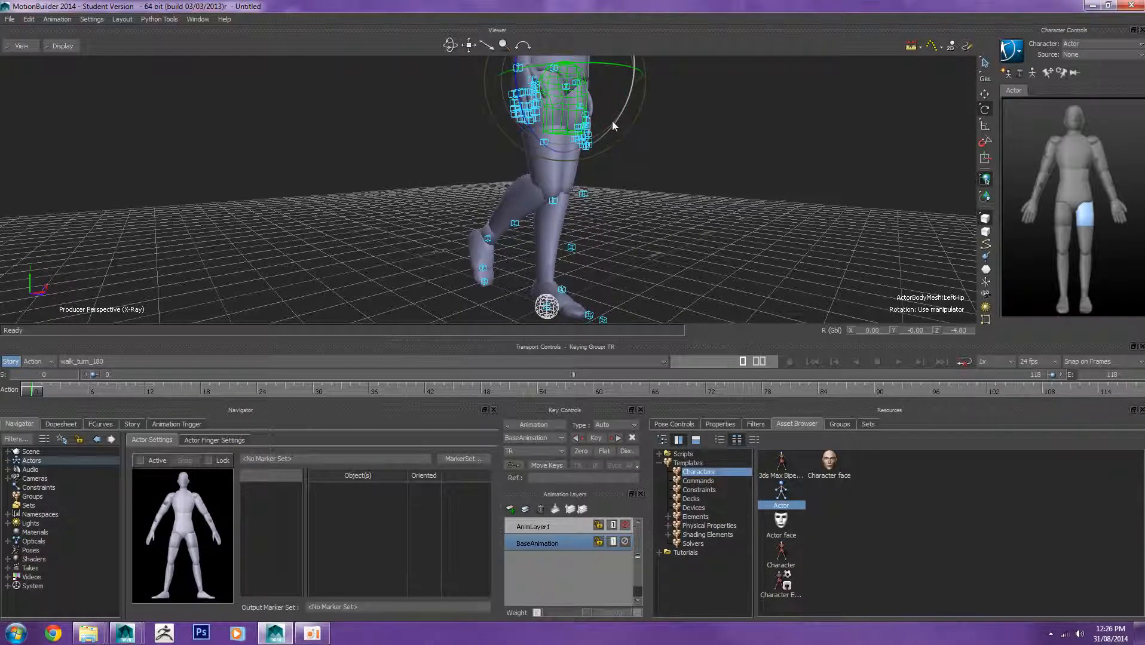
left_click_drag(612, 121, 614, 115)
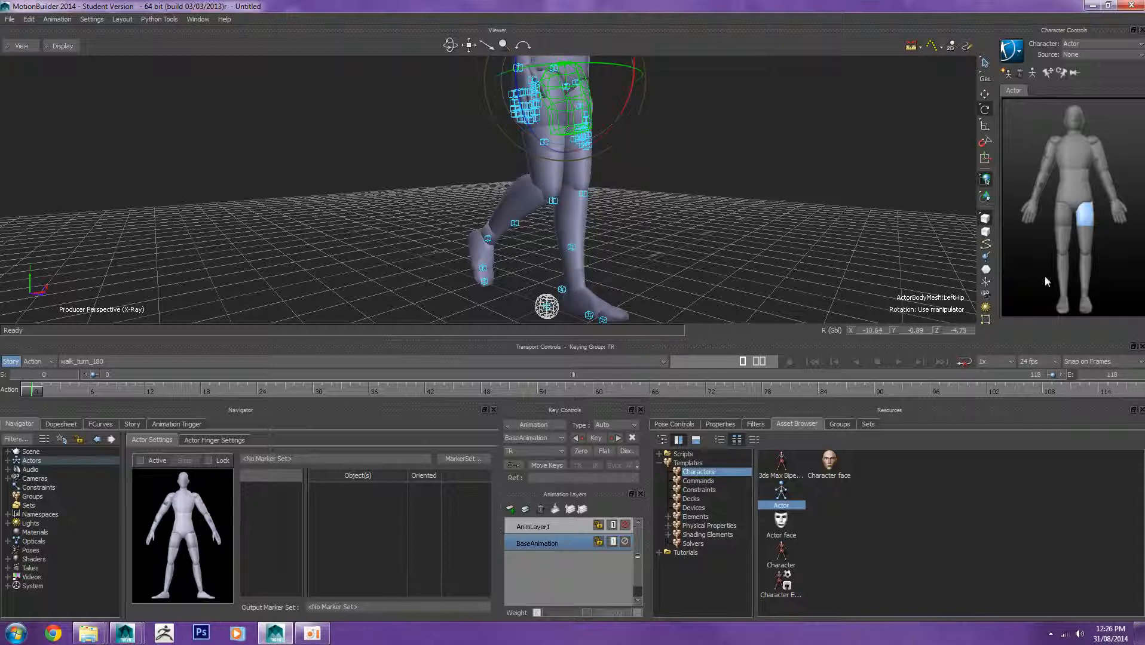
left_click(1086, 281)
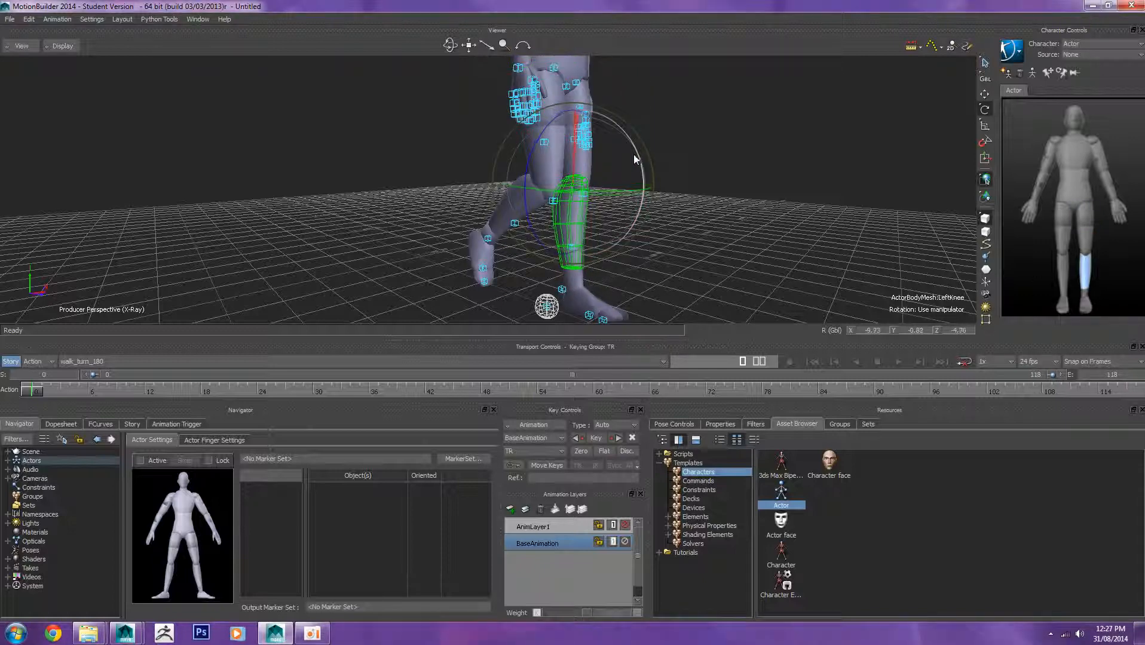
left_click_drag(635, 158, 632, 157)
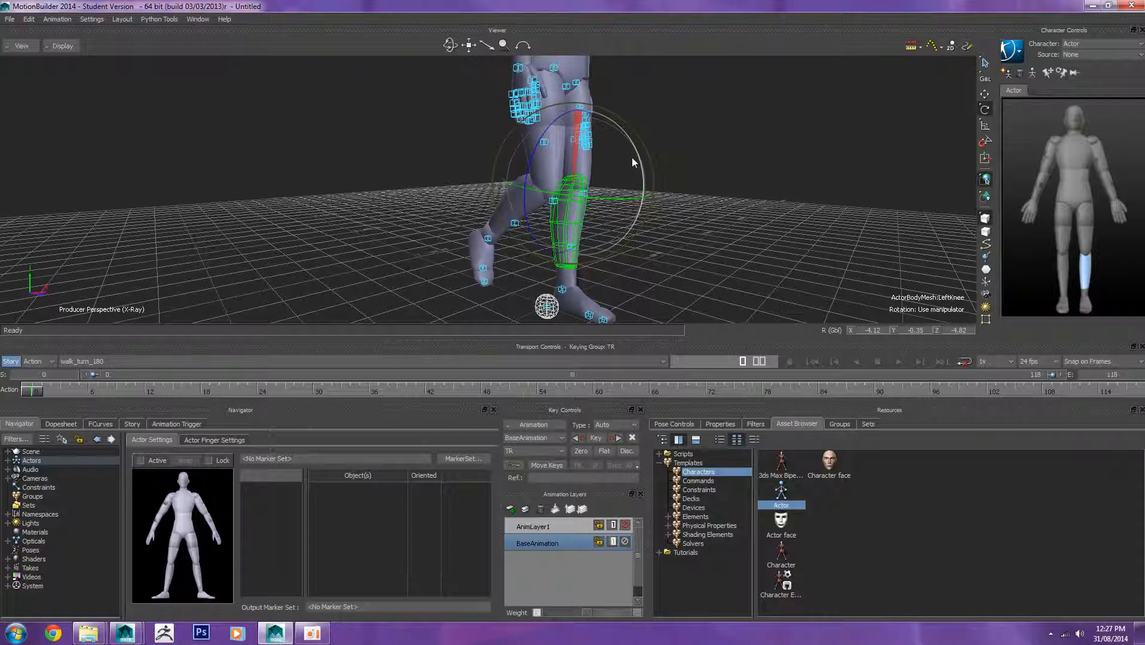
left_click(1089, 301)
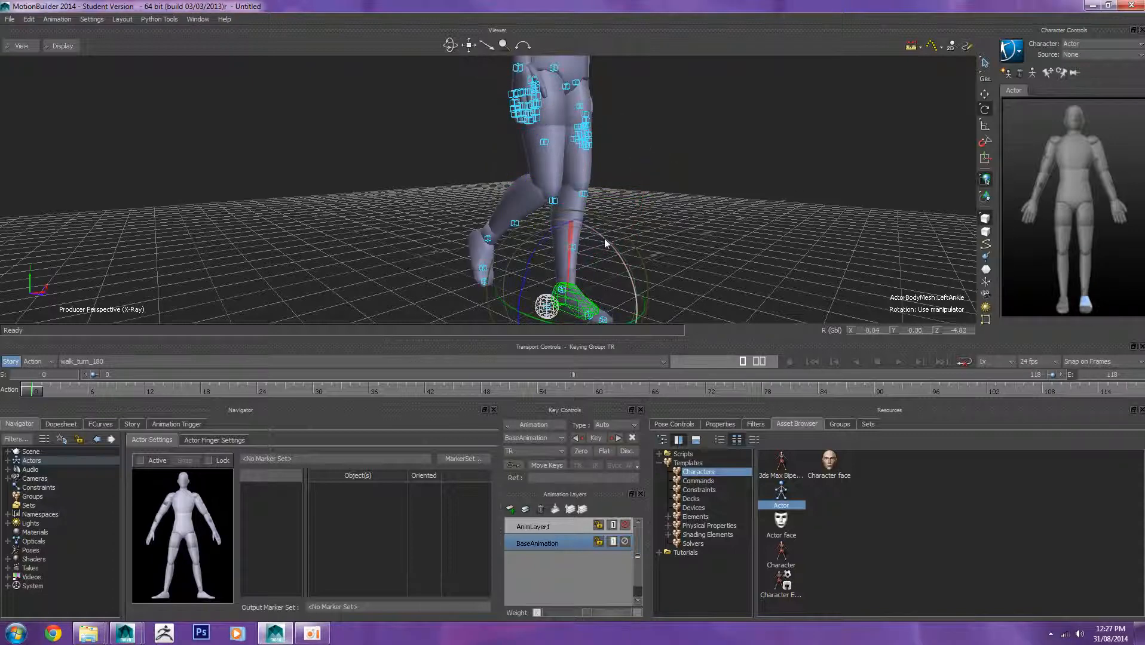
left_click(731, 171)
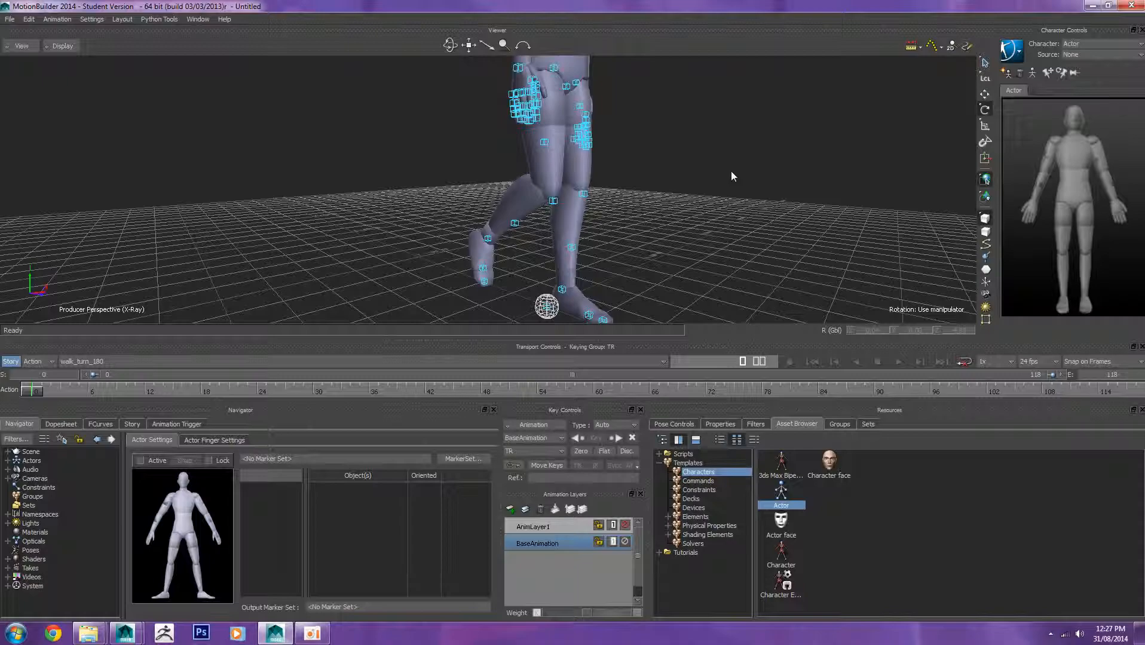
Step: Create a new marker set for the actor
left_click_drag(731, 173, 539, 228)
scroll(527, 210, "up", 5)
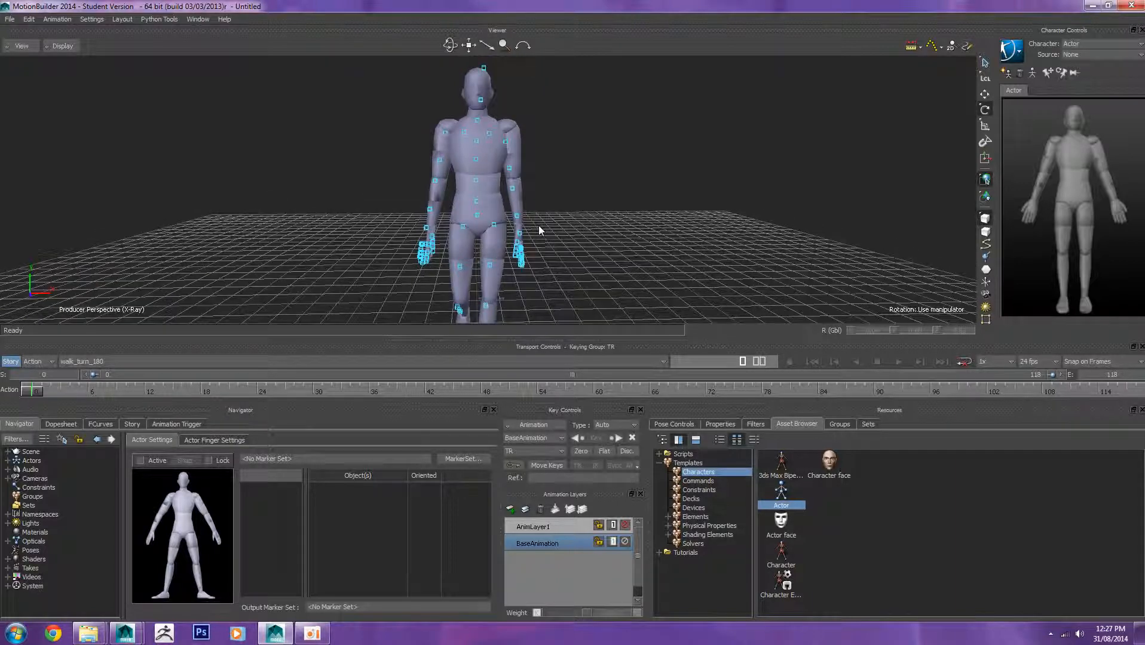
left_click(461, 458)
left_click(462, 471)
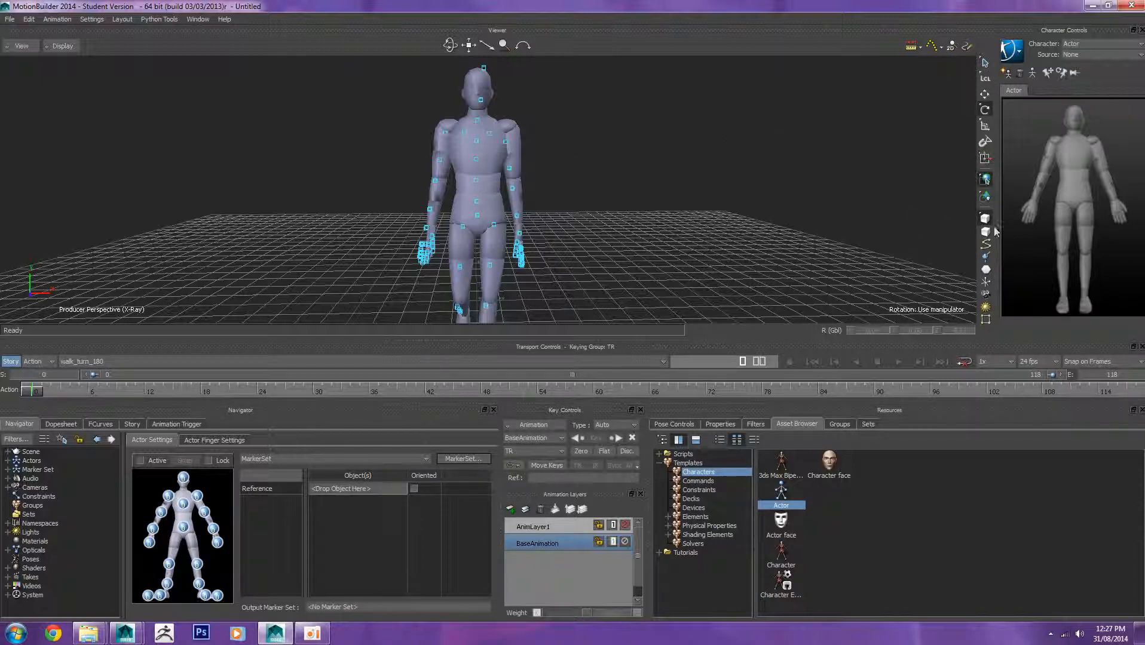
Step: Enable the markers selection mask and assign the Head and Head_End markers to the actor's head slot
left_click(987, 275)
left_click_drag(520, 110, 520, 112)
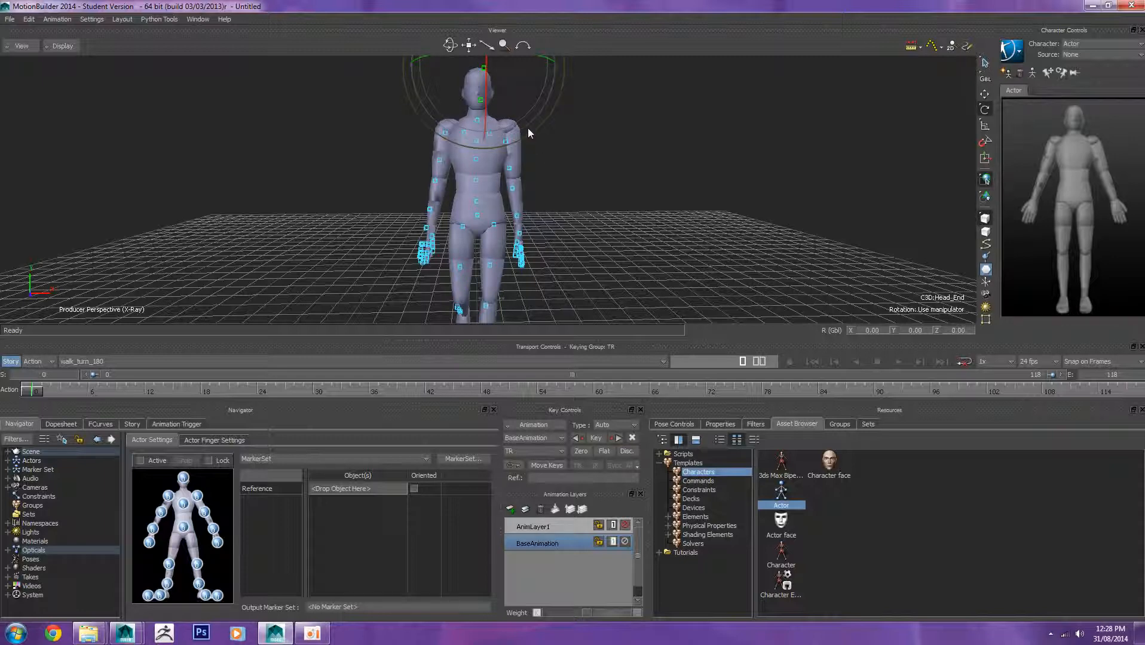
key("t")
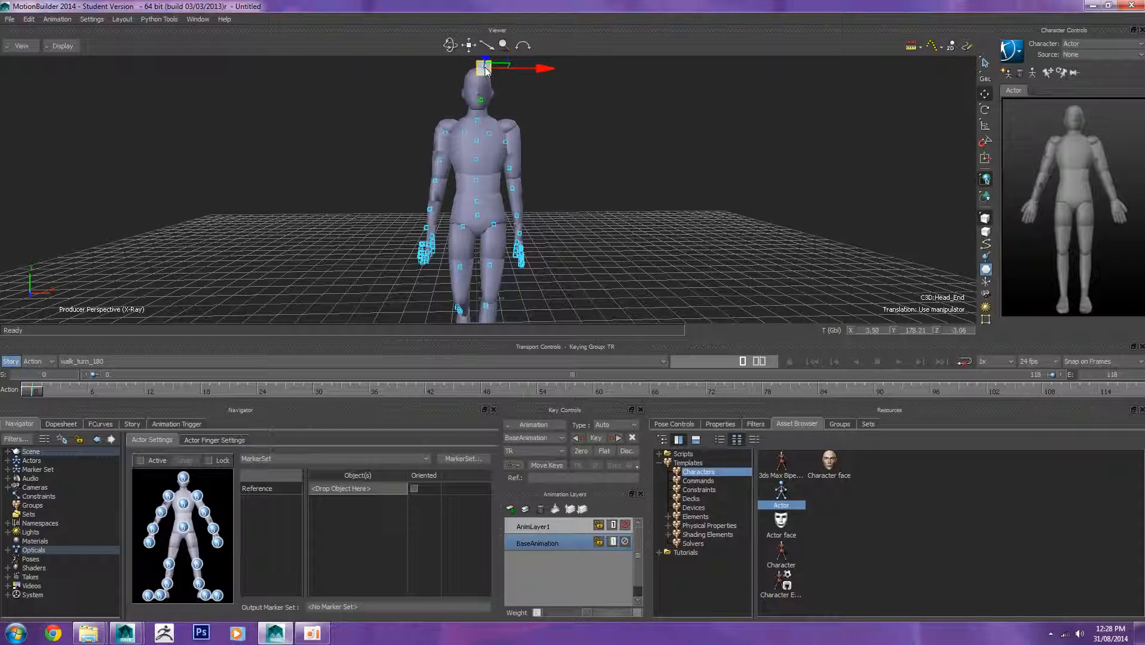
left_click(187, 482, "alt")
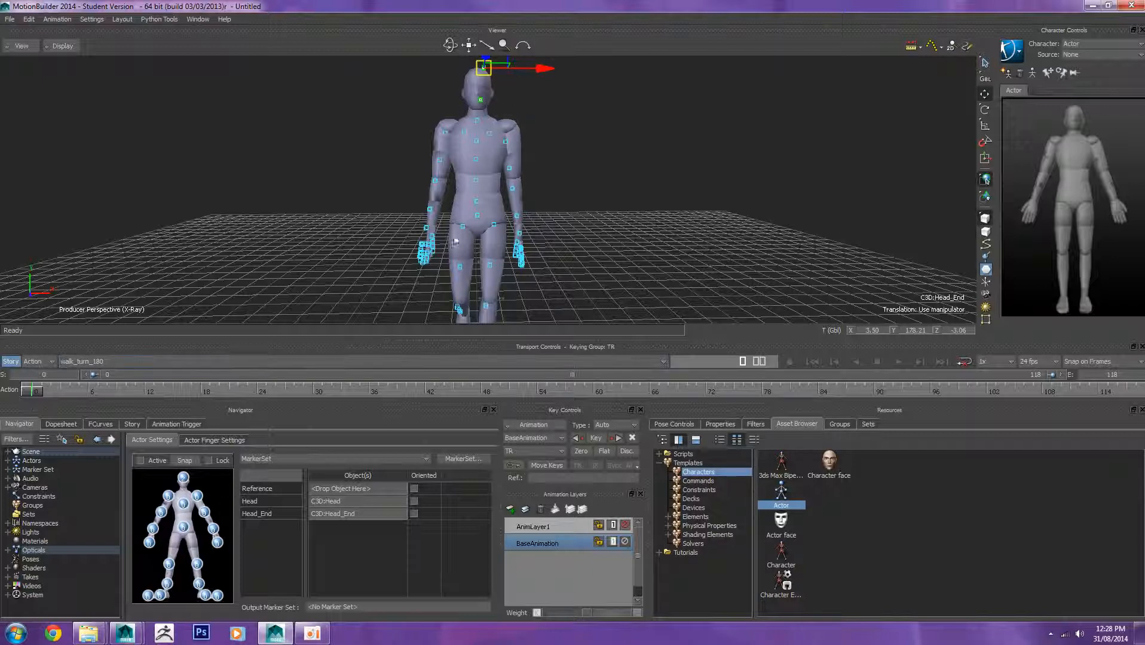
Step: Select the spine, shoulder and neck markers and assign them to the actor's chest slot
left_click(759, 142)
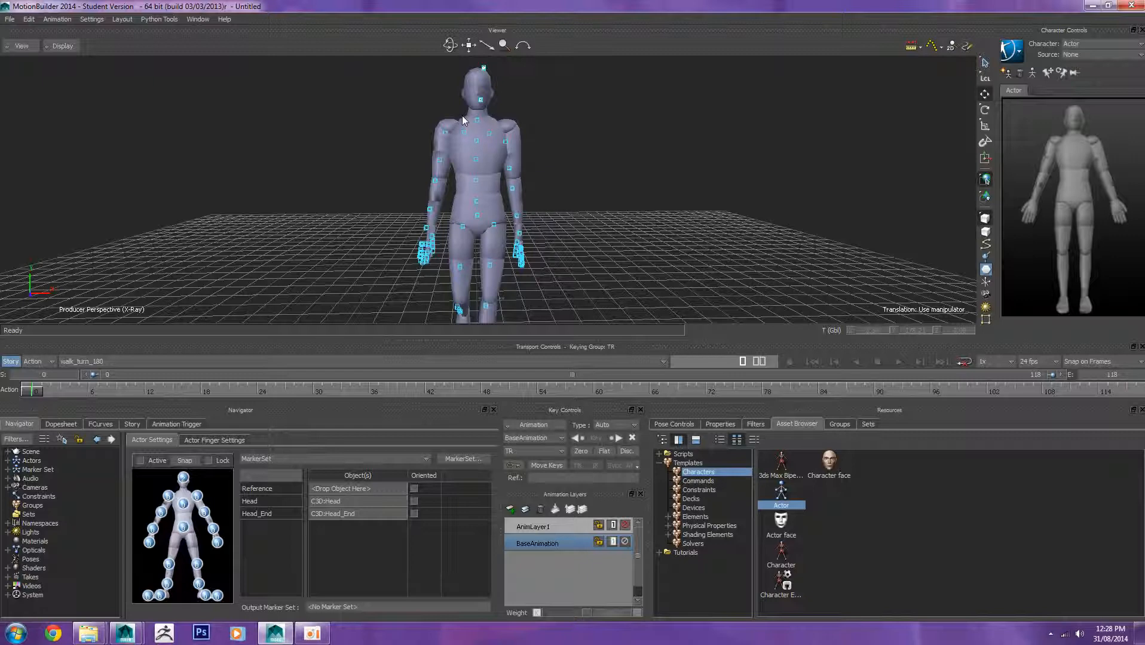
left_click(497, 171)
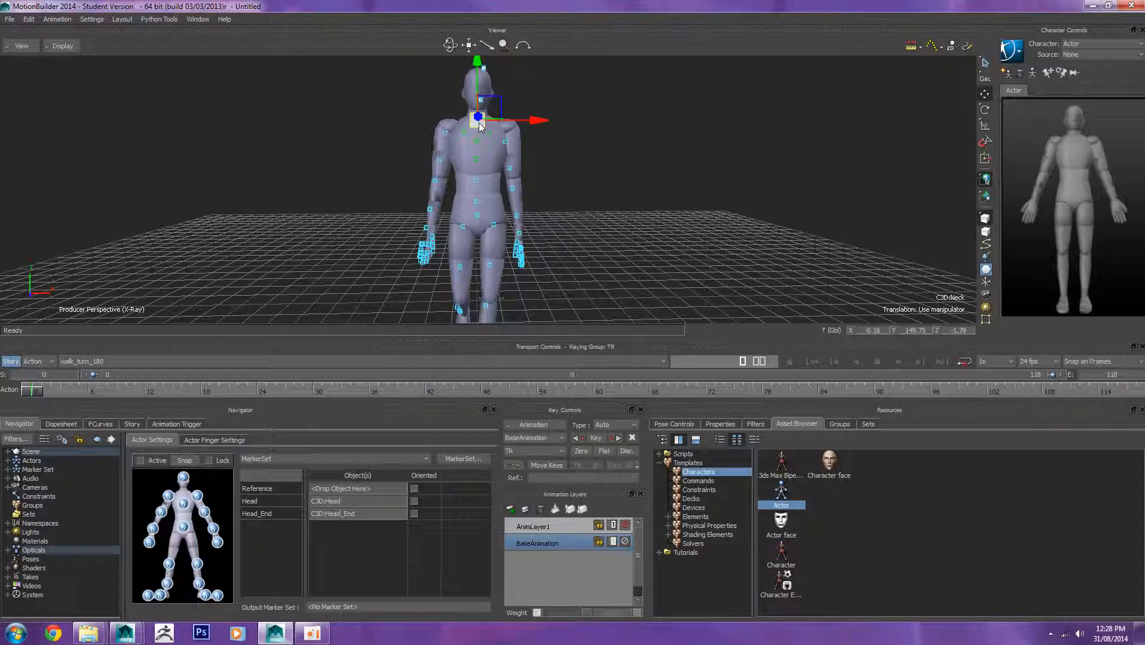
left_click(187, 508)
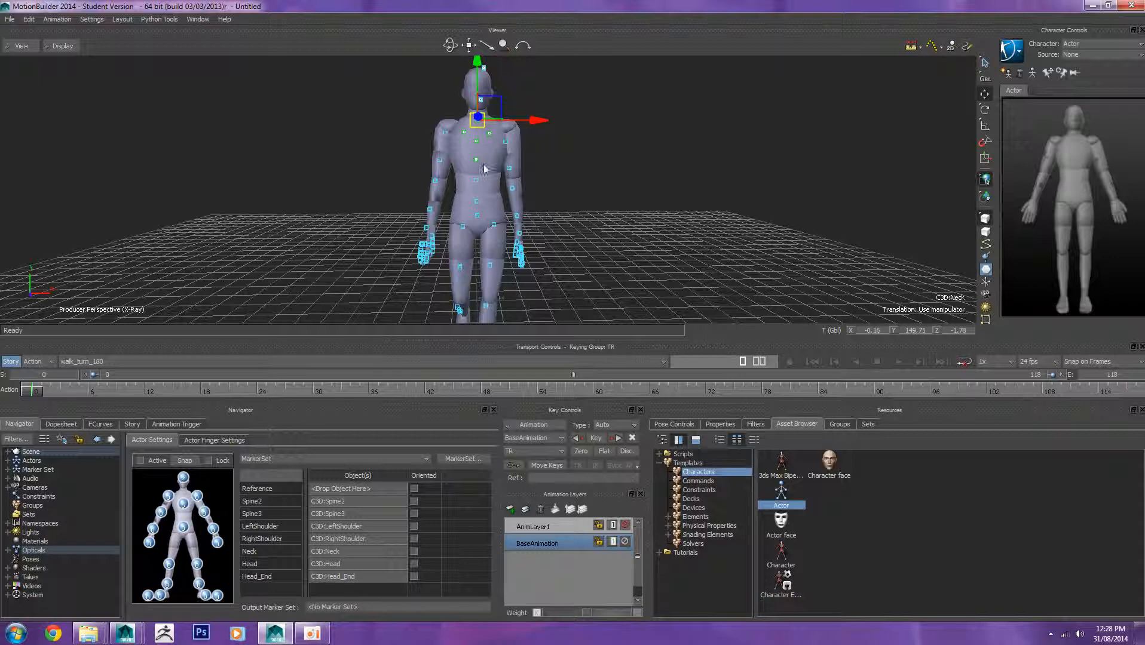
Step: Assign the RightArm marker to the actor's right upper-arm slot
left_click(399, 124)
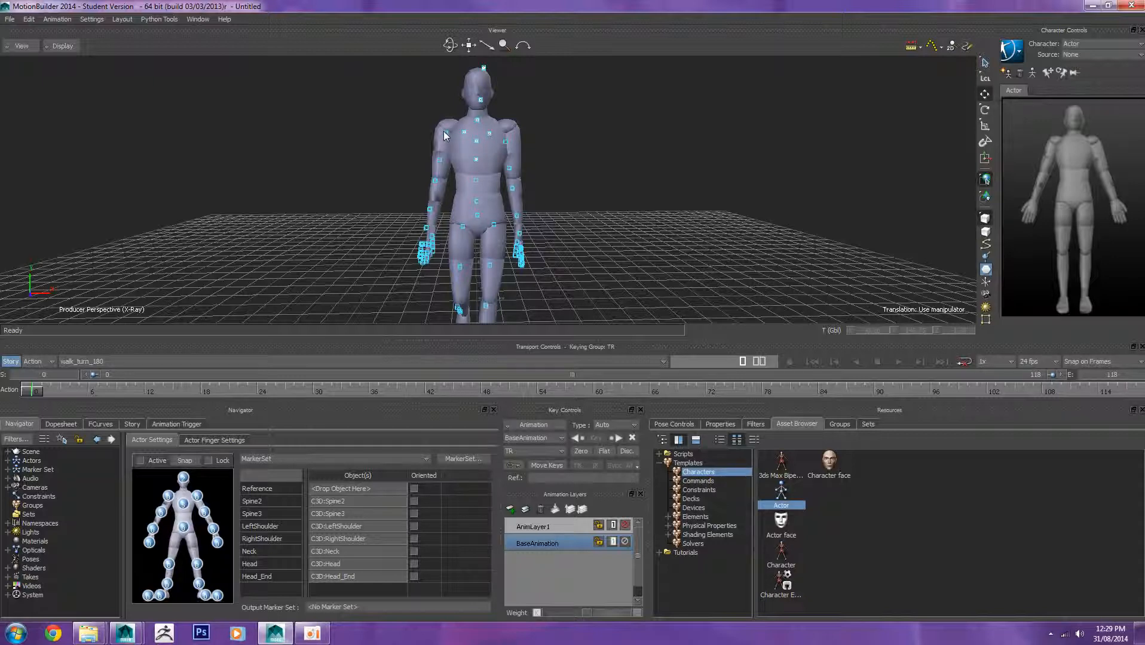
left_click(445, 133)
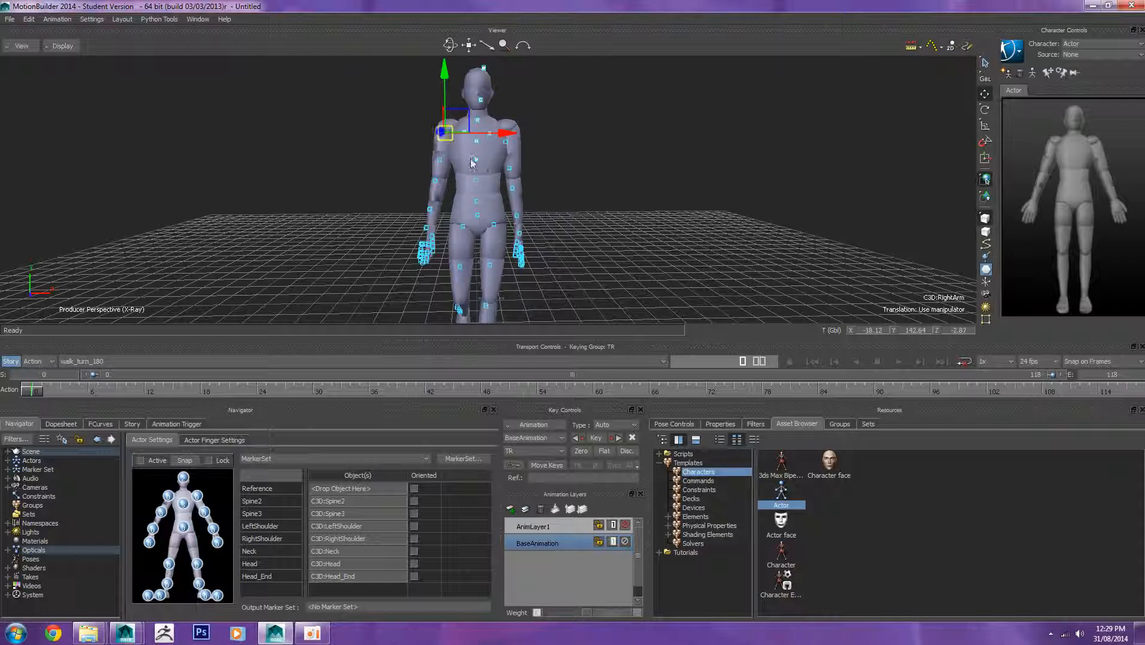
mouse_move(454, 138)
left_mouse_down("alt")
mouse_move(422, 149)
mouse_move(157, 499)
mouse_move(169, 497)
left_mouse_up("alt")
left_click(432, 151)
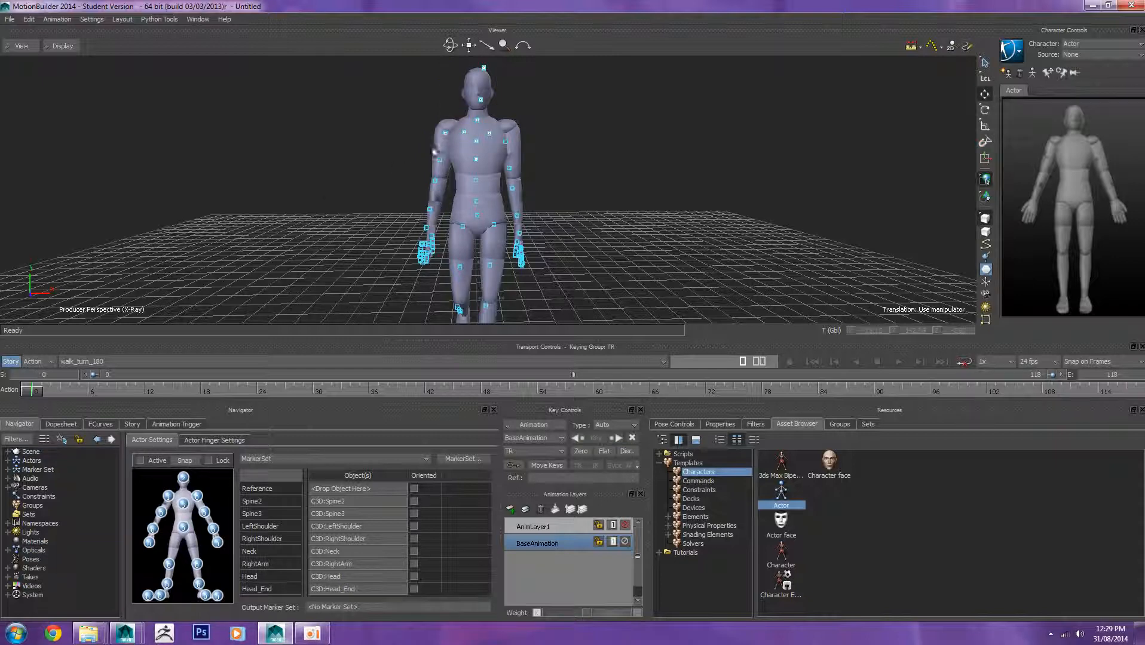
Step: Assign the RightForeArm and RightForeArmRoll markers to the actor's right elbow and forearm slots
left_click(447, 191)
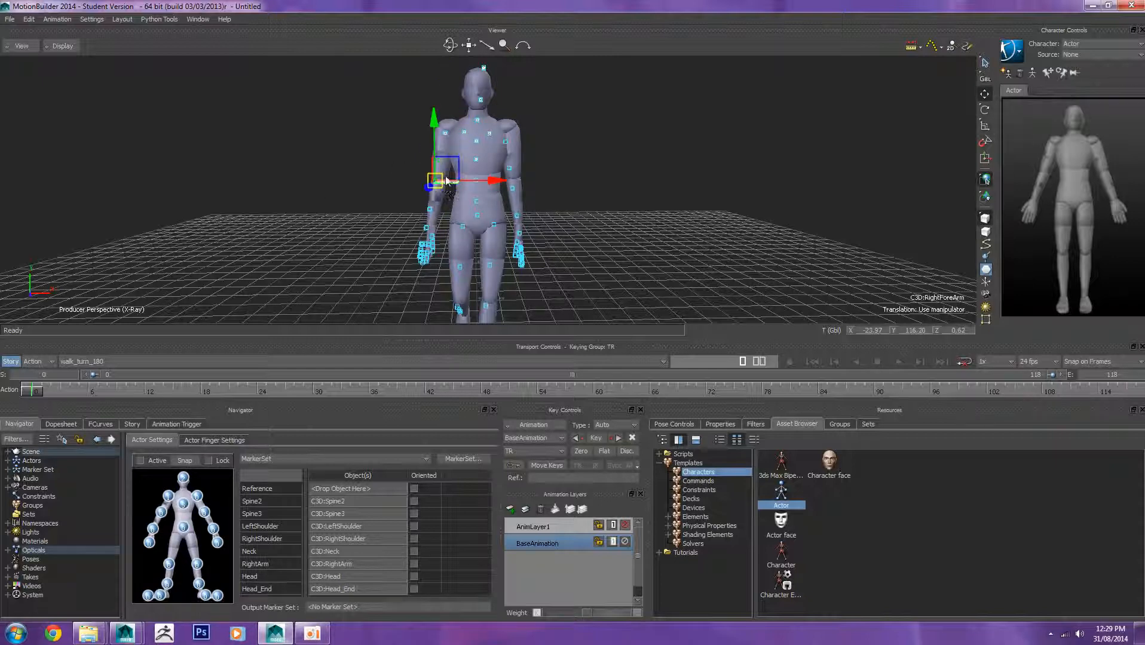
left_click_drag(447, 190, 162, 509, "alt")
left_click(380, 215)
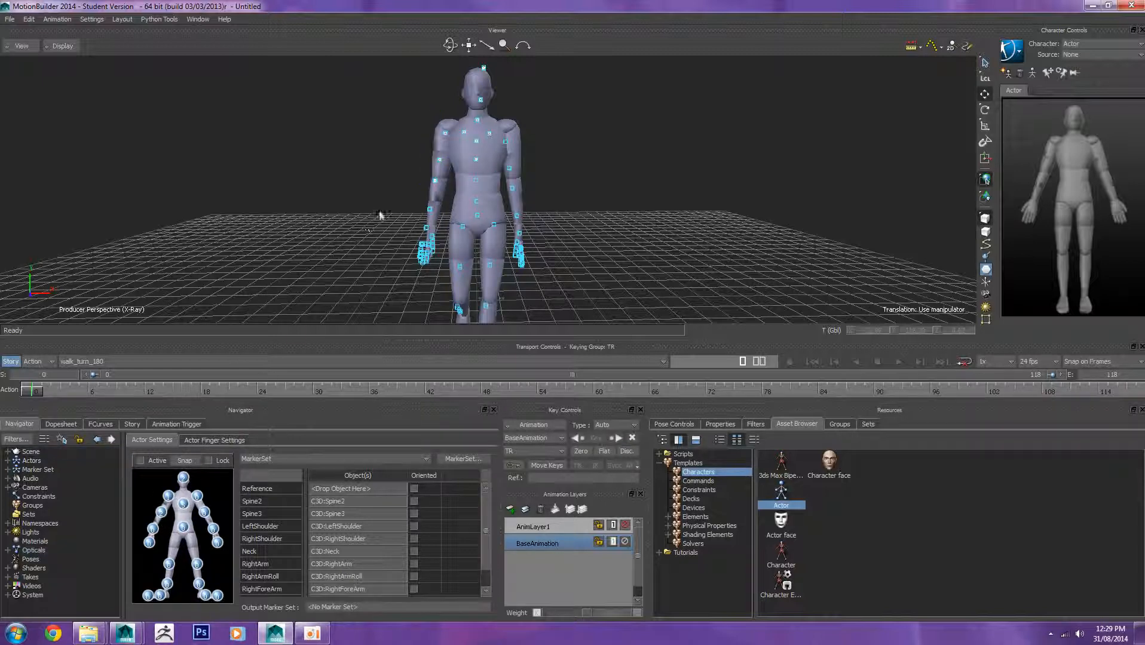
left_click(429, 209)
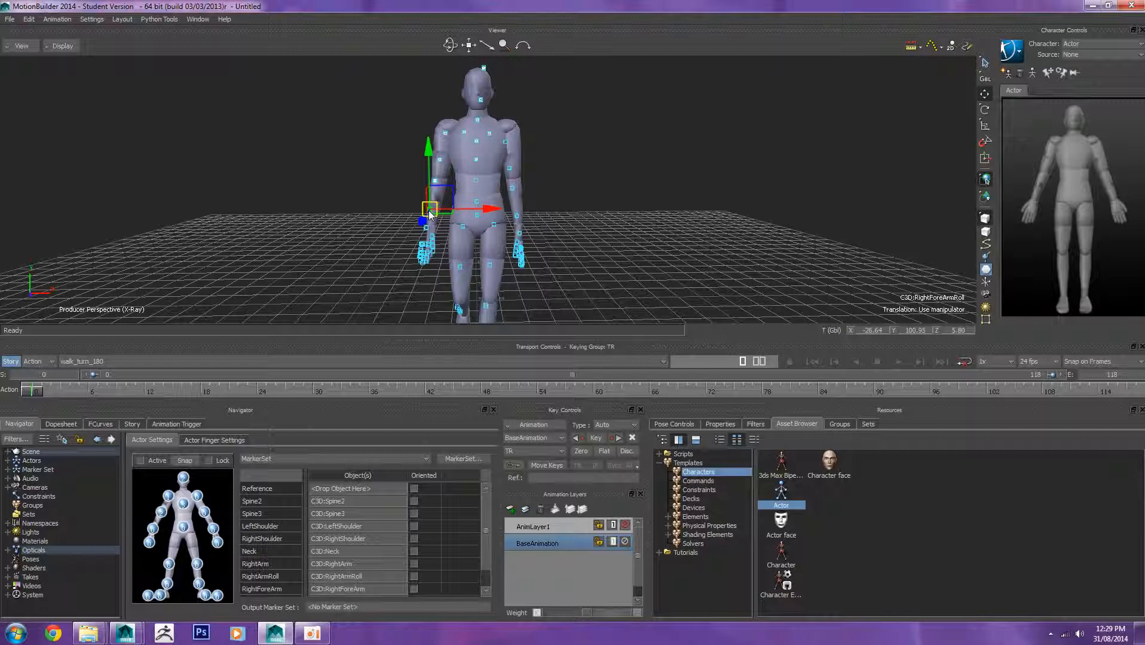
mouse_move(430, 214)
left_mouse_down()
mouse_move(227, 426)
mouse_move(154, 530)
left_mouse_up()
left_click(316, 242)
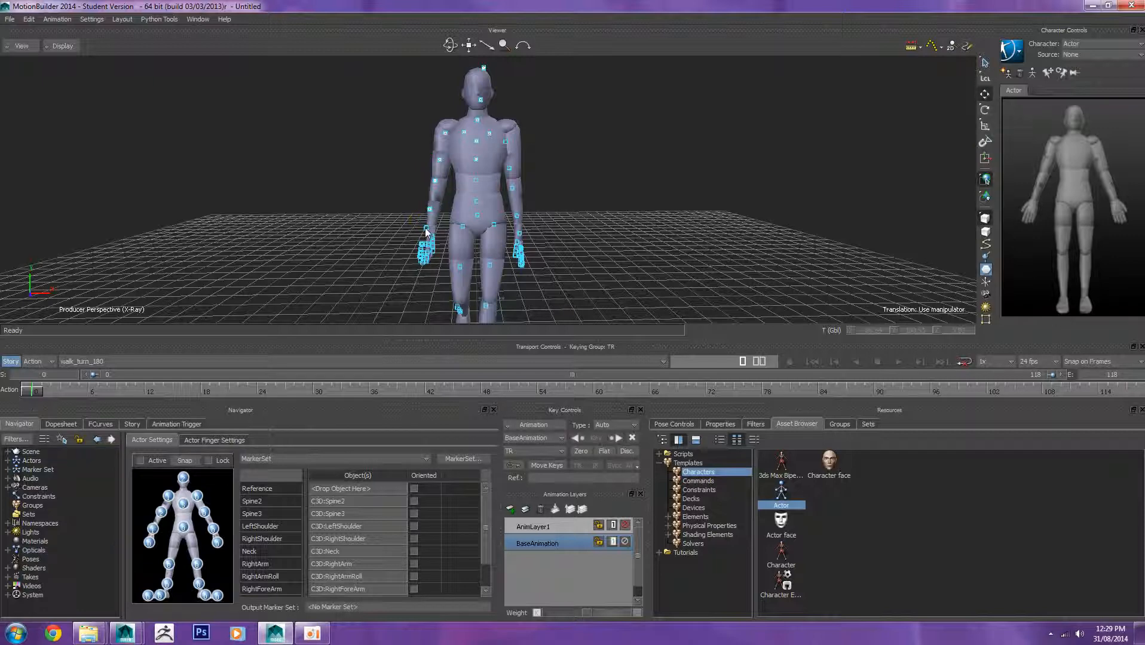
Step: Select the right hand marker and inspect the actor finger settings before returning to actor settings
left_click(426, 229)
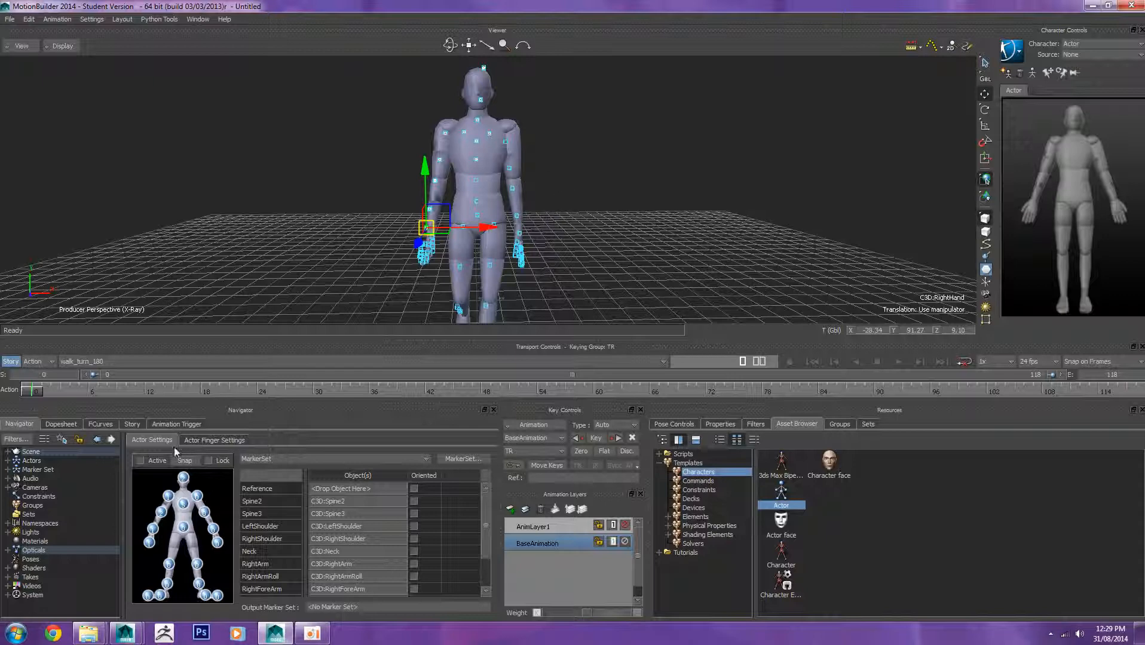
left_click(213, 440)
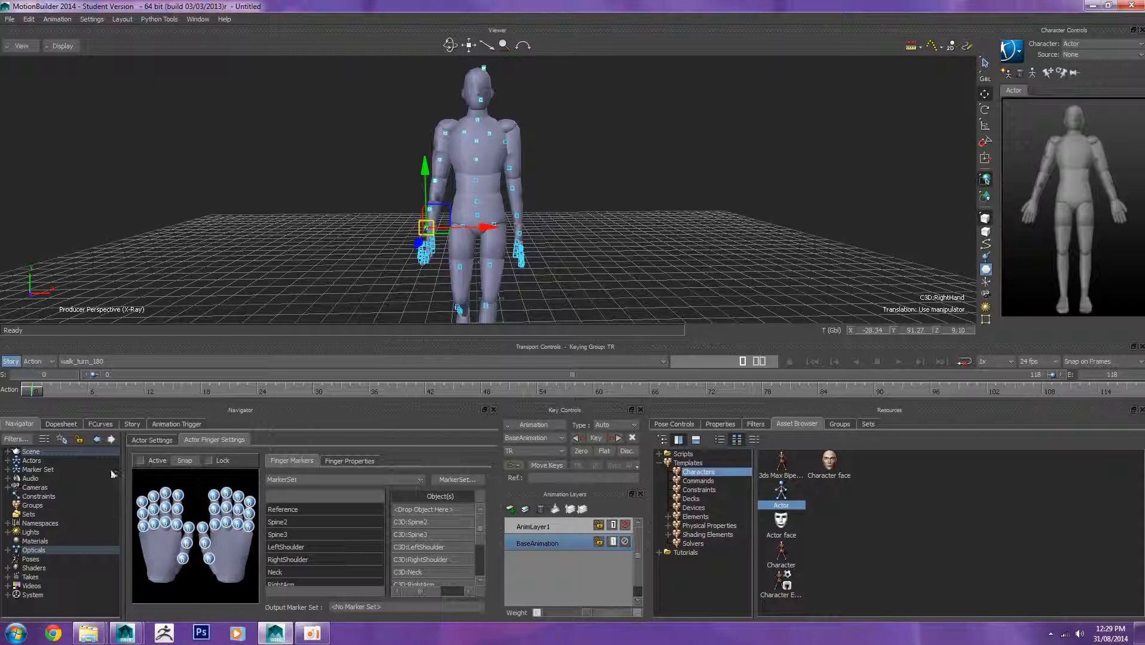
left_click(154, 440)
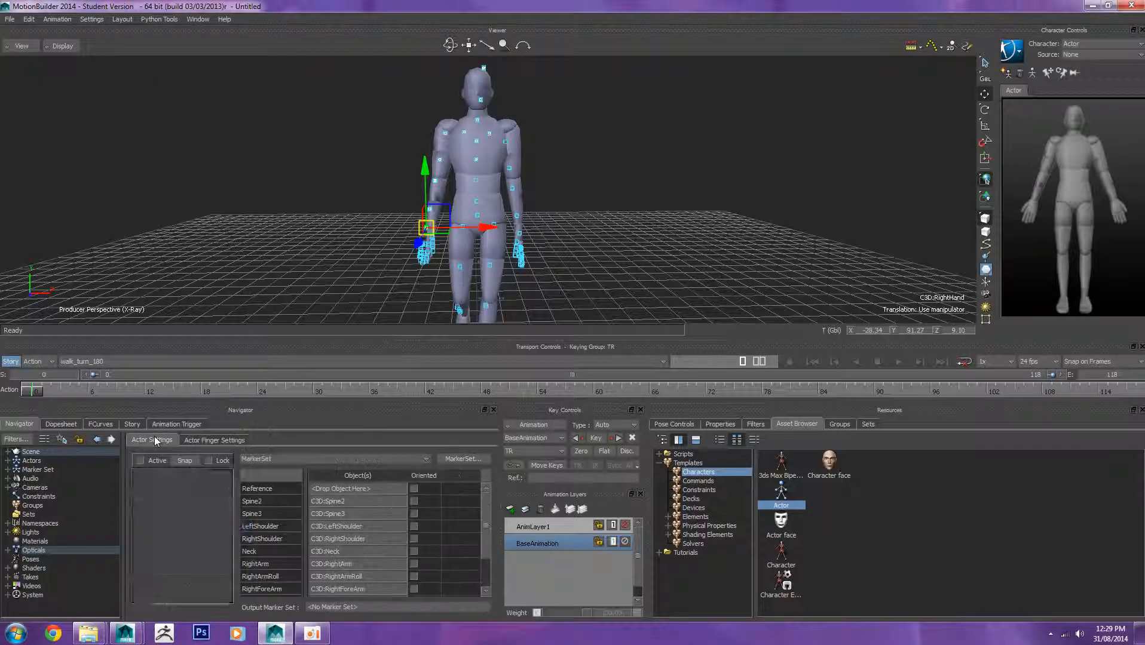
Step: Assign the LeftArm marker to the actor's left upper-arm slot and select the left forearm marker
left_click(507, 144)
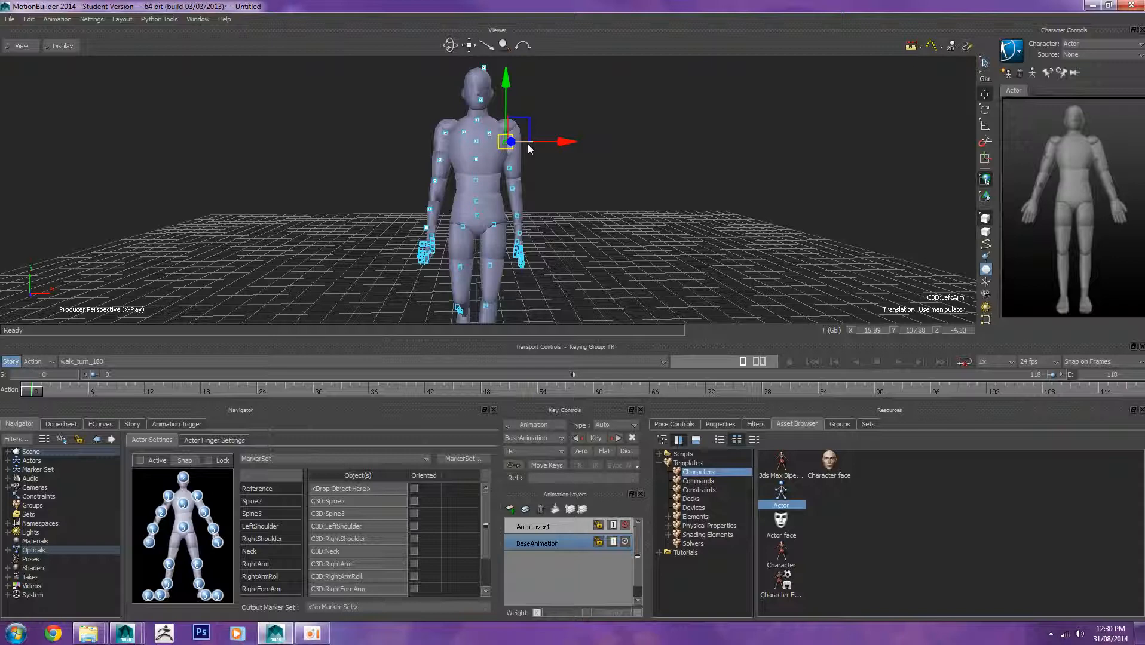
mouse_move(505, 142)
left_mouse_down("alt")
mouse_move(342, 368)
mouse_move(216, 477)
mouse_move(203, 510)
left_mouse_up("alt")
left_click(636, 124)
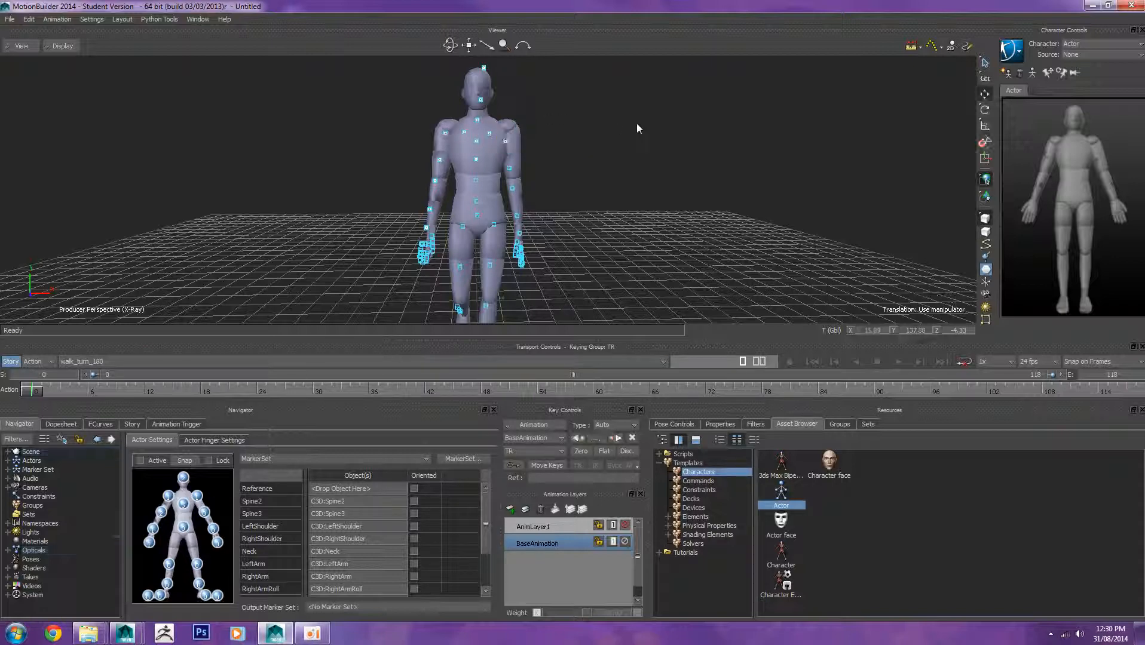
left_click(528, 205)
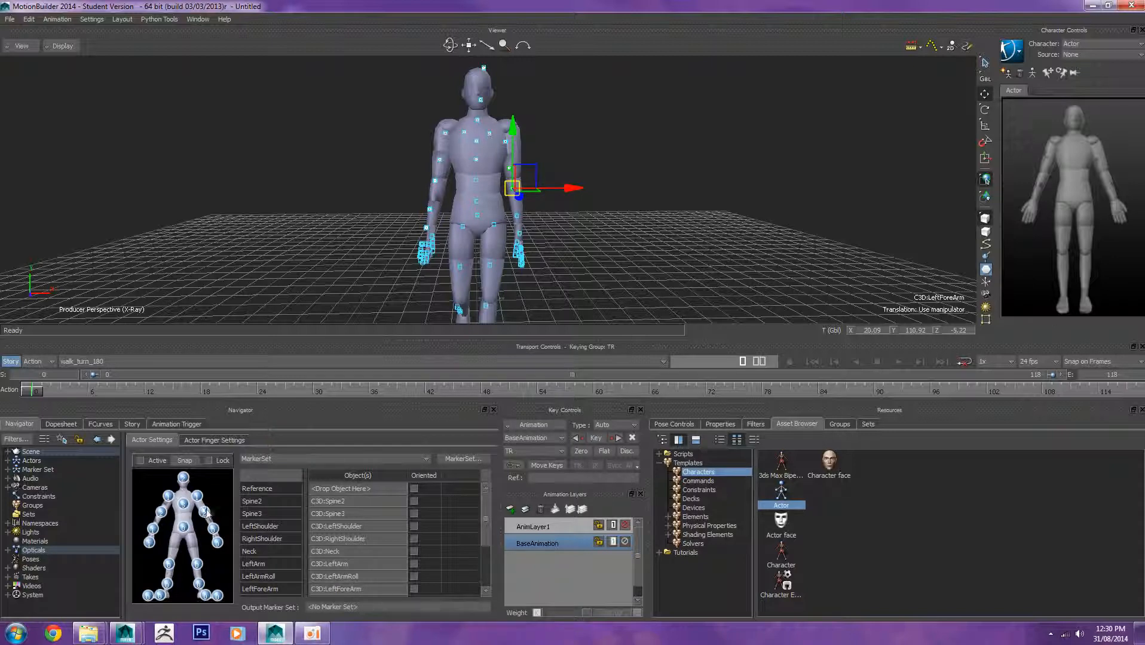
left_click(311, 249)
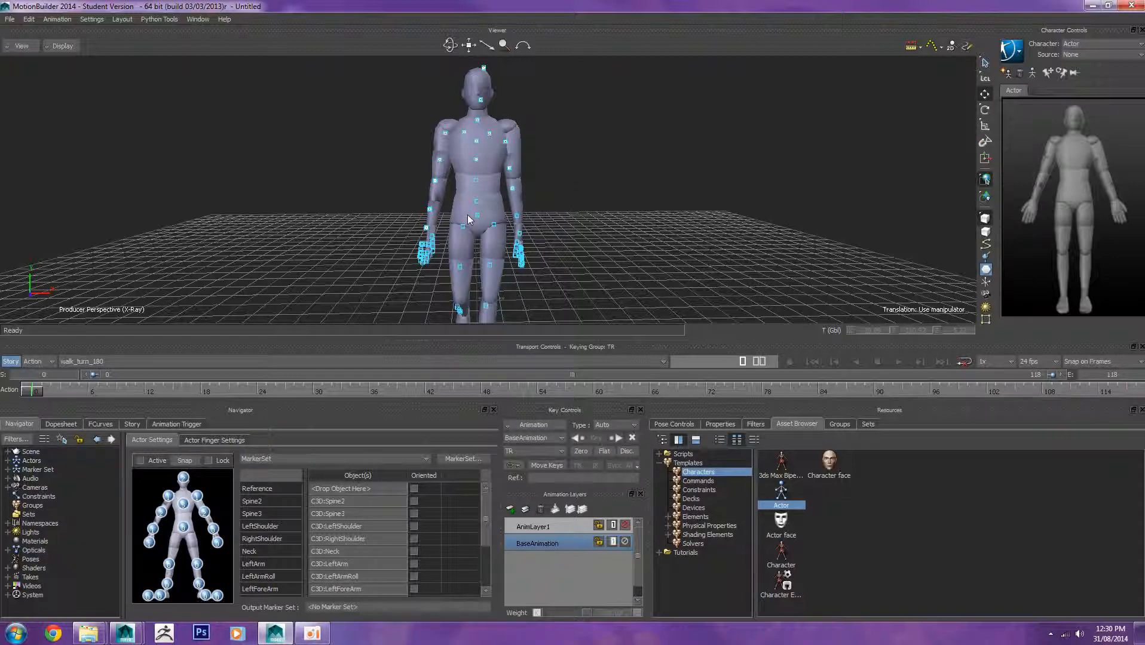
Step: Assign the LeftHand marker to the actor's left hand slot
left_click(517, 215)
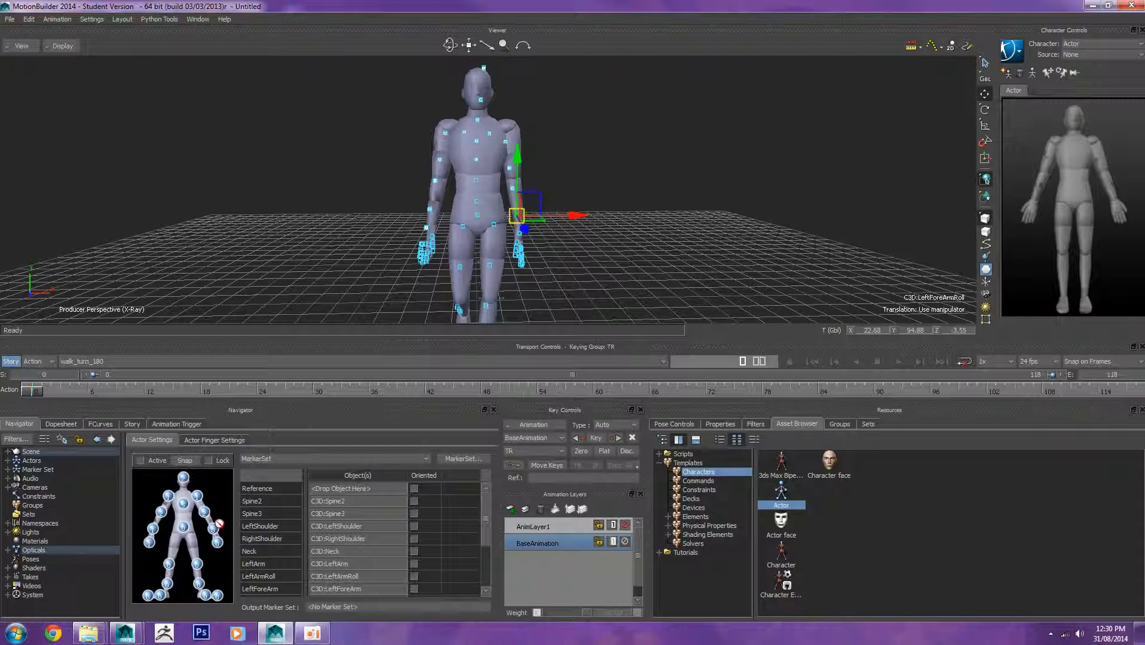
left_click(333, 247)
left_click(521, 235)
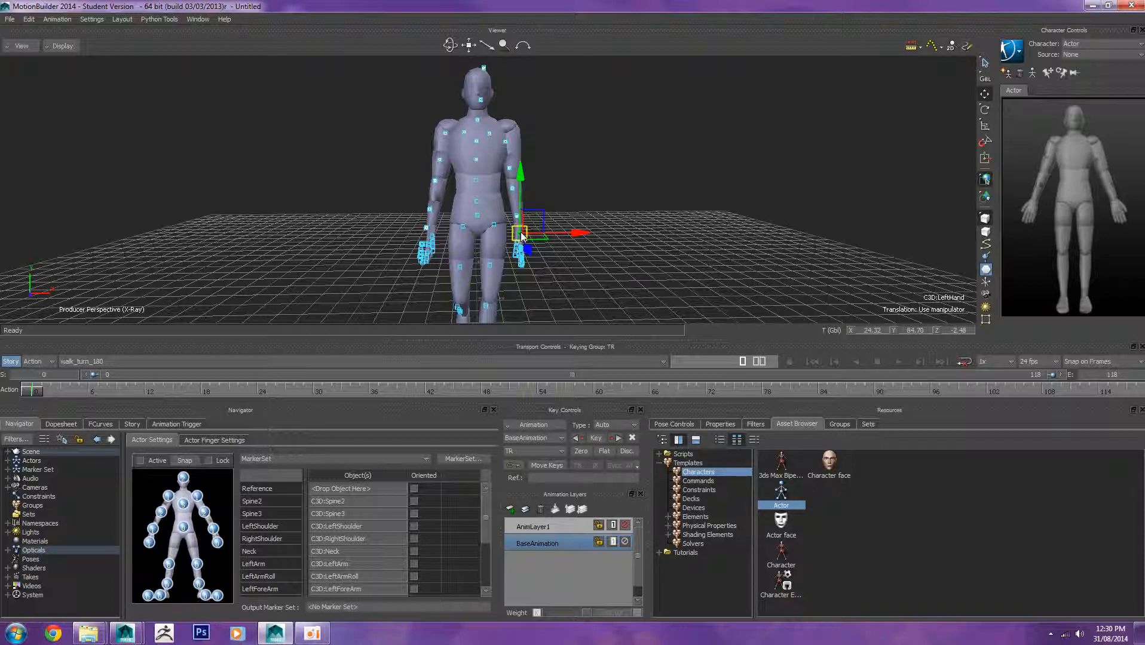
mouse_move(519, 231)
left_mouse_down()
mouse_move(201, 559)
mouse_move(219, 545)
left_mouse_up()
left_click(661, 184)
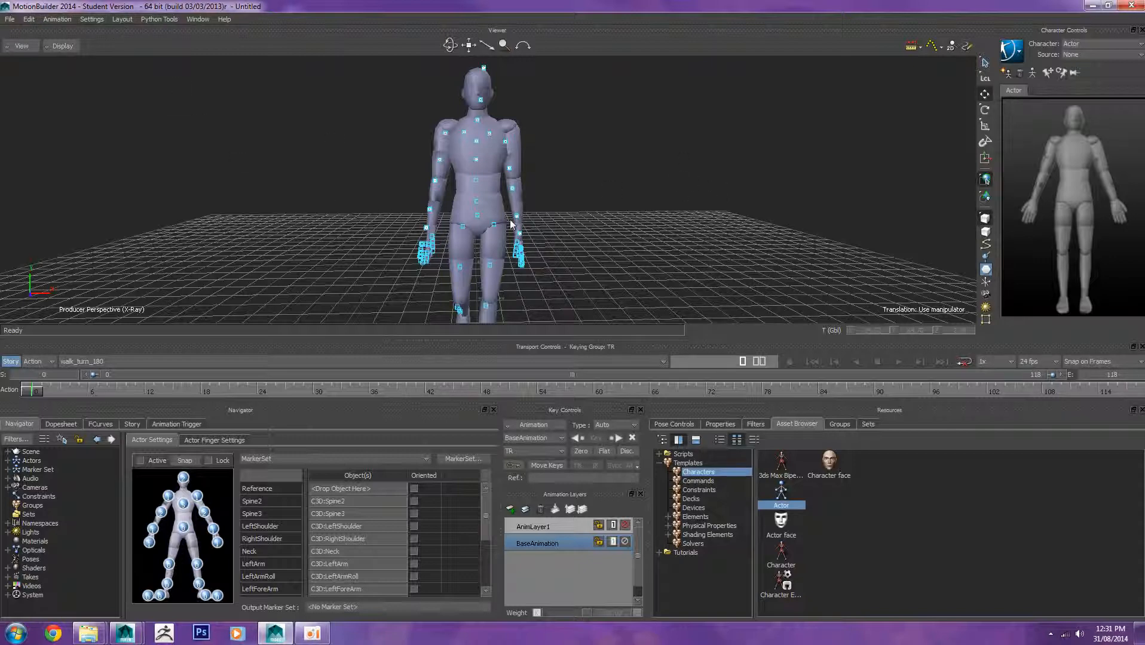
Step: Assign the Spine1 marker to the actor's hips slot
scroll(485, 220, "up", 2)
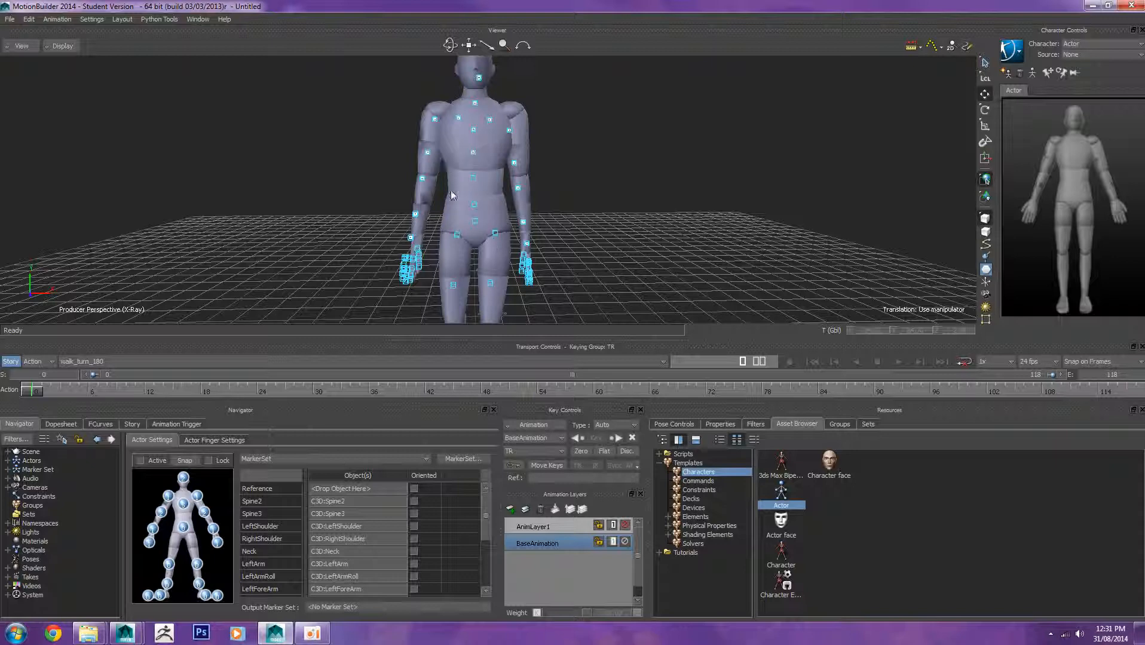
left_click(503, 240)
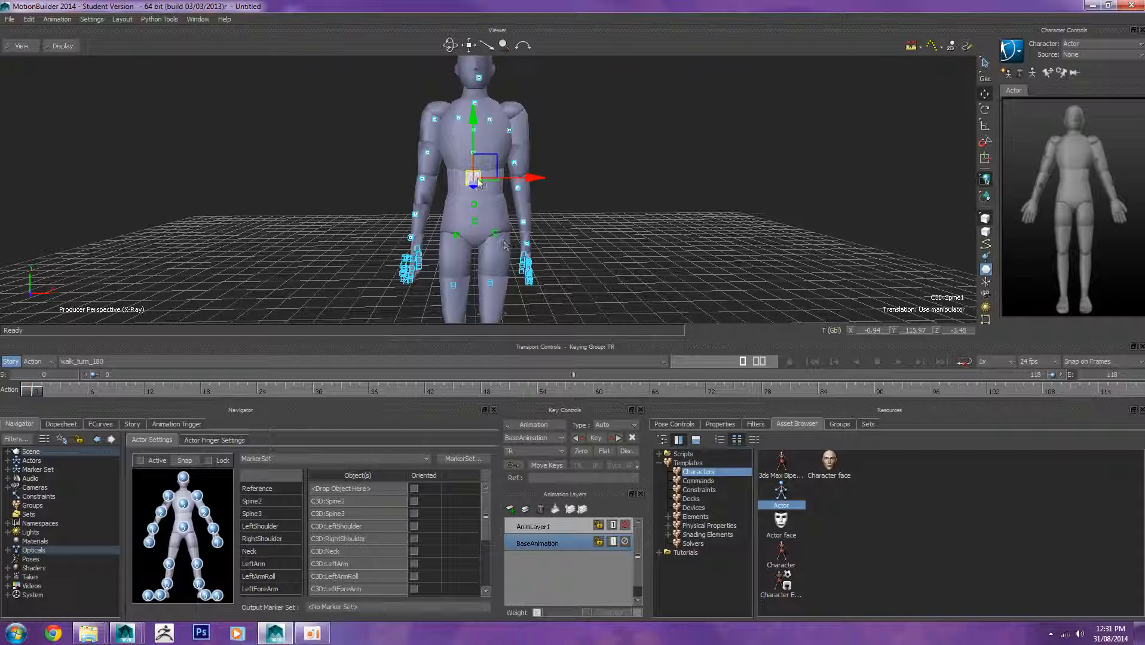
left_click_drag(475, 178, 183, 537, "alt")
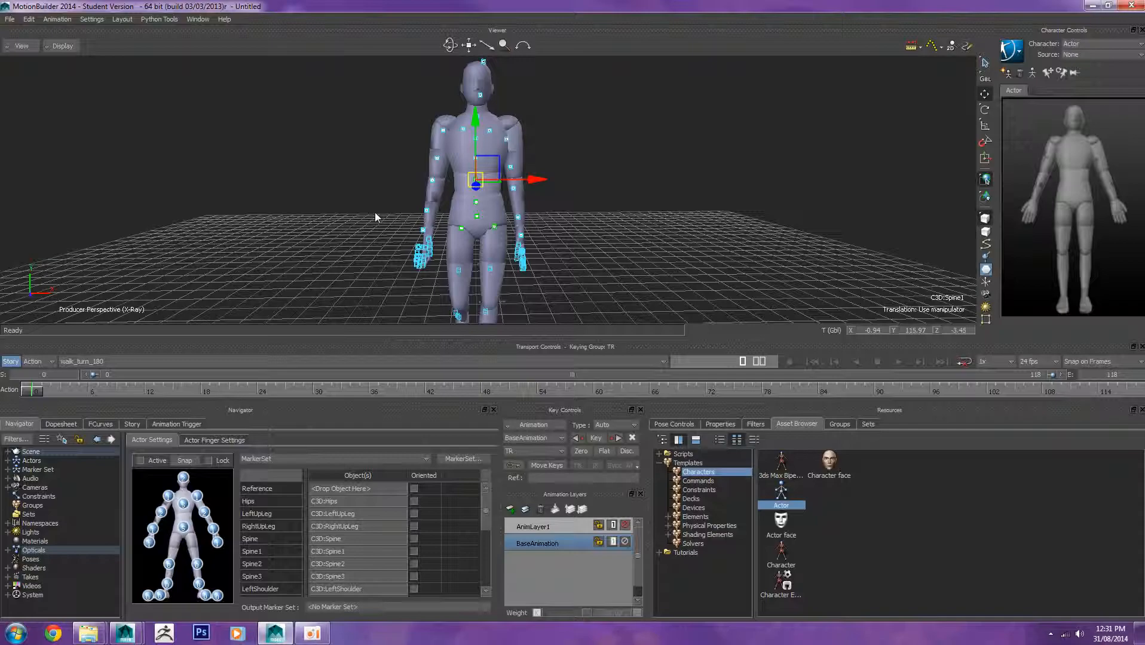
Step: Assign the RightLeg marker to the actor's right knee slot
middle_click_drag(422, 229, 468, 179, "alt")
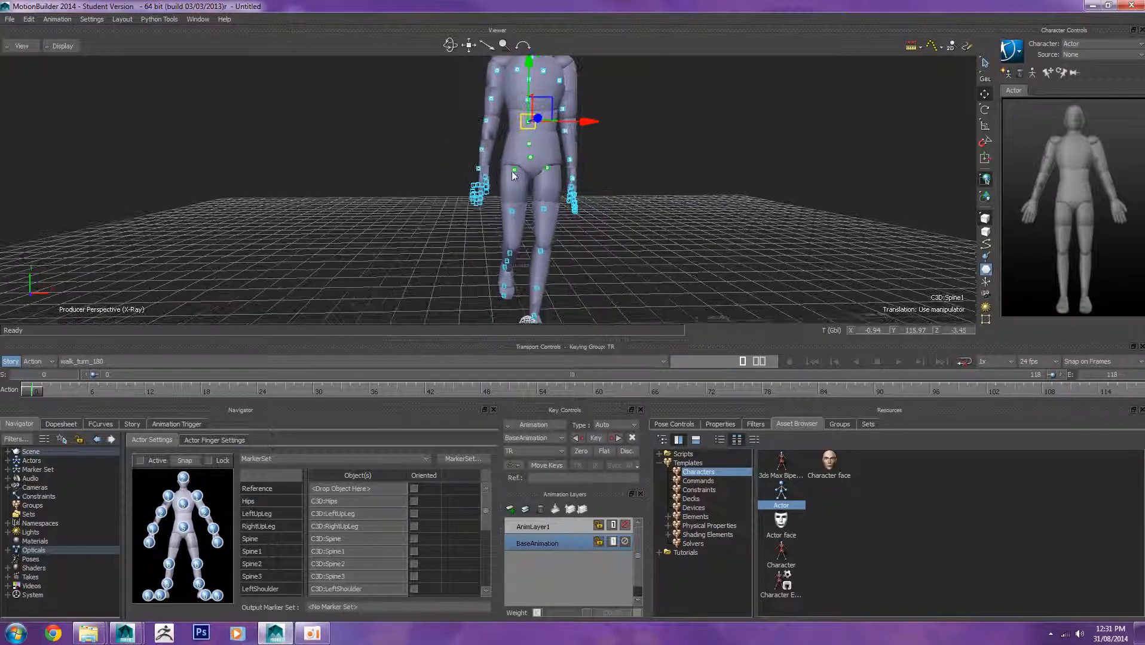
right_click_drag(511, 170, 589, 176, "alt")
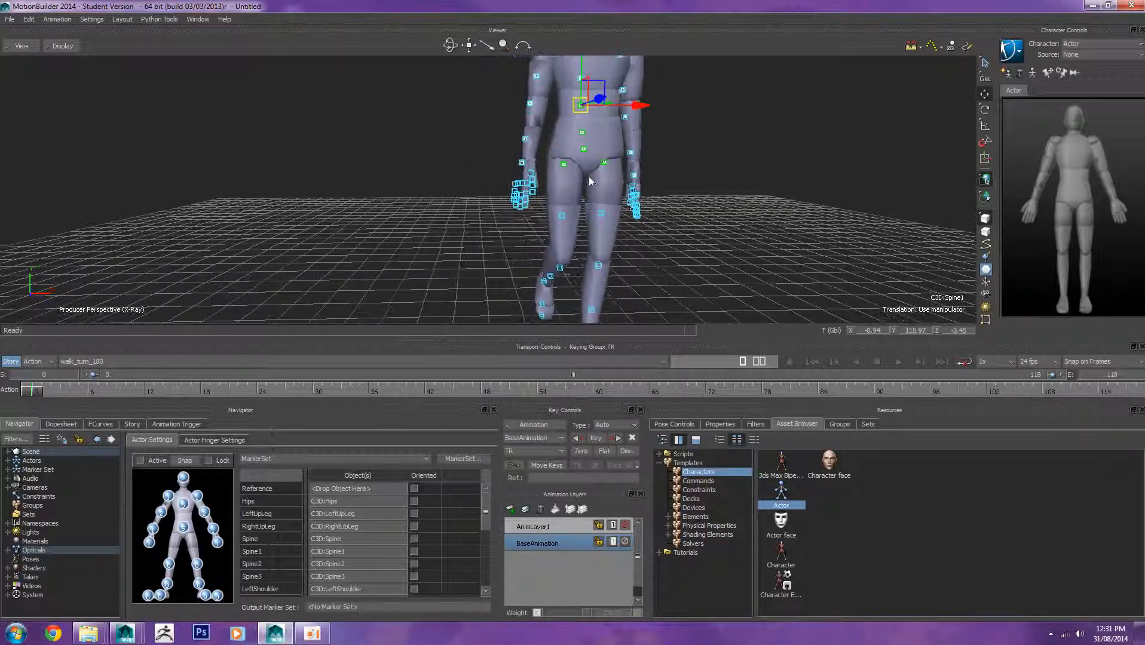
middle_click_drag(589, 176, 613, 178, "alt")
left_click_drag(613, 178, 616, 221, "alt")
middle_click_drag(616, 221, 595, 155, "alt")
left_click_drag(596, 155, 691, 163, "alt")
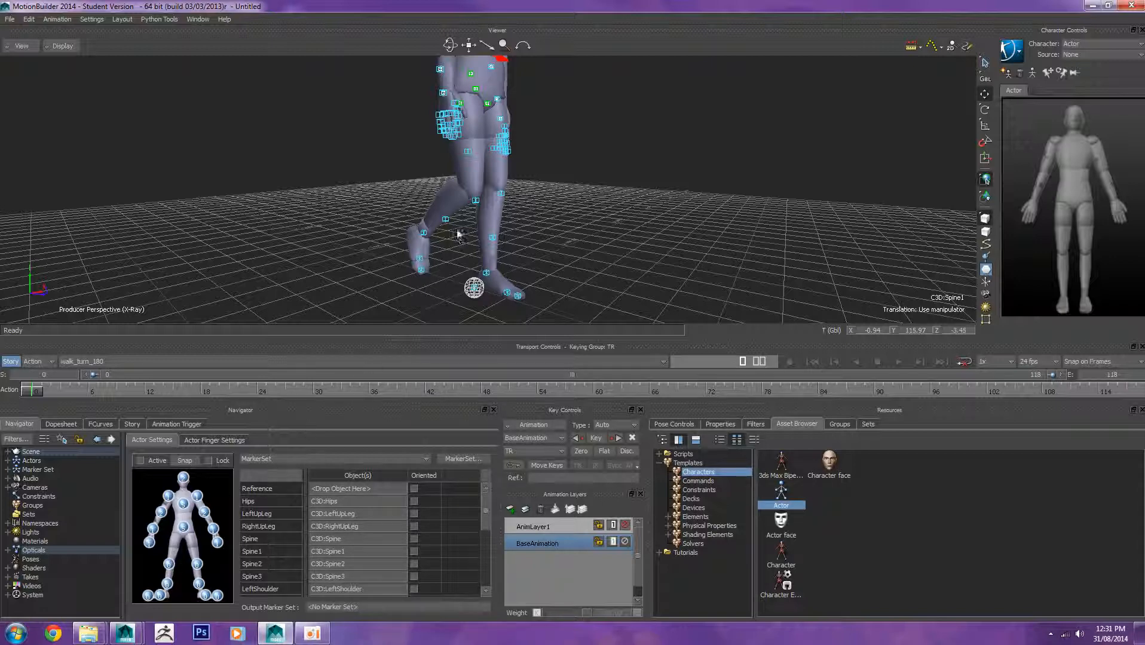
left_click(476, 200)
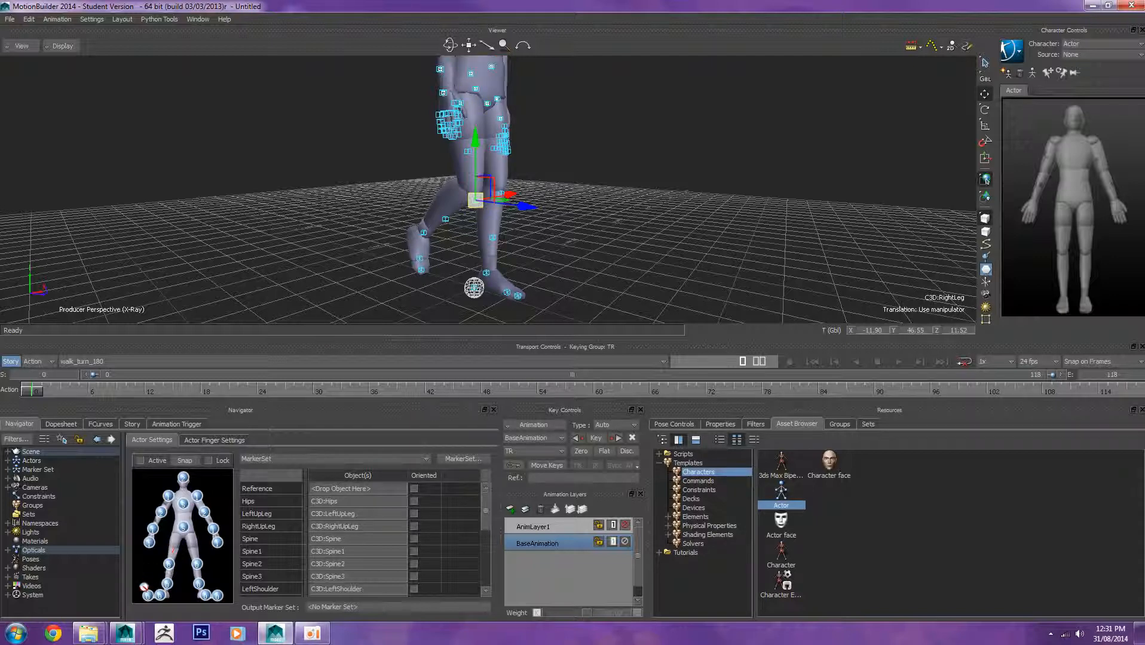
left_click(171, 568)
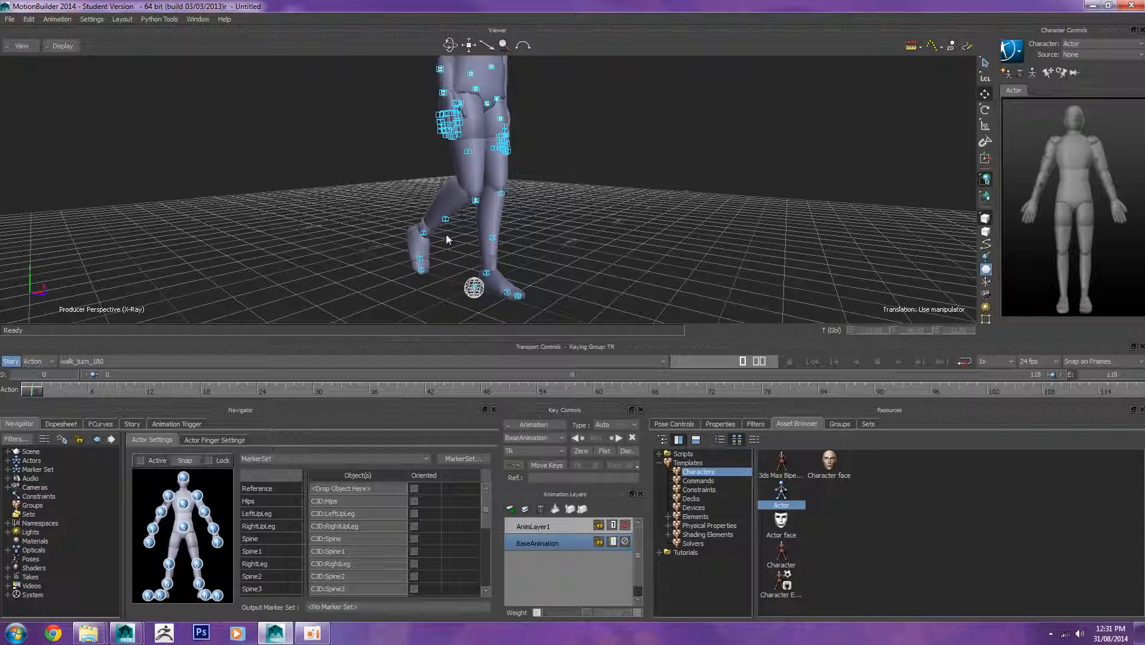
Step: Assign the RightFoot marker to the actor's right ankle slot
left_click(423, 232)
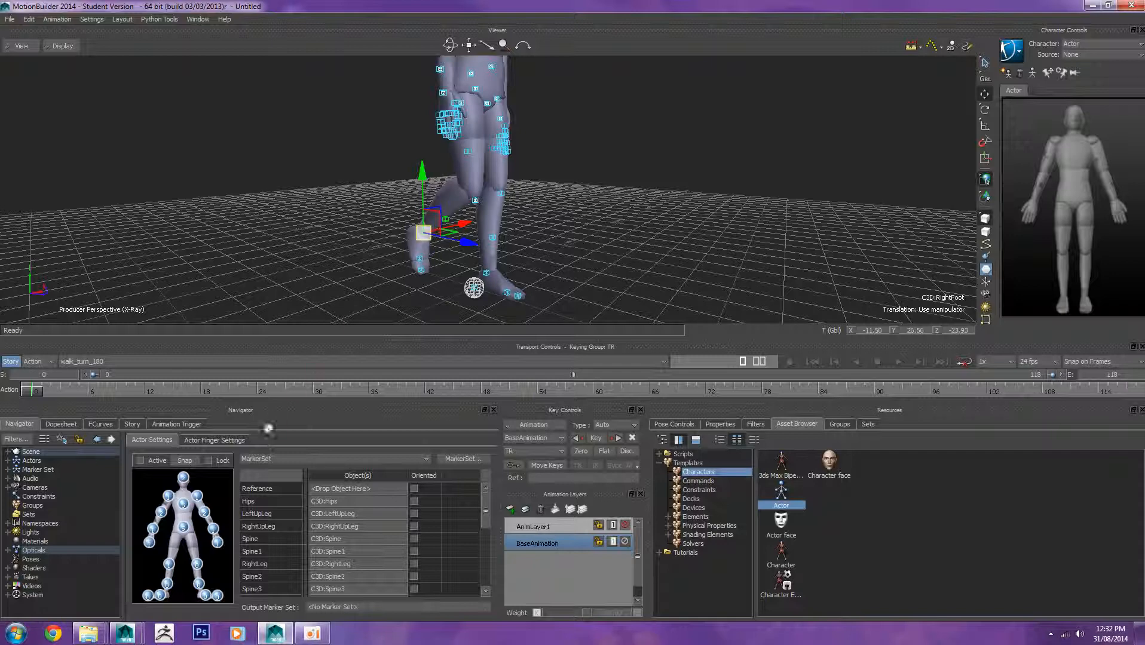
left_click(167, 584)
Step: Select the right toe markers and reopen the Actor's settings from the scene navigator
left_click(400, 269)
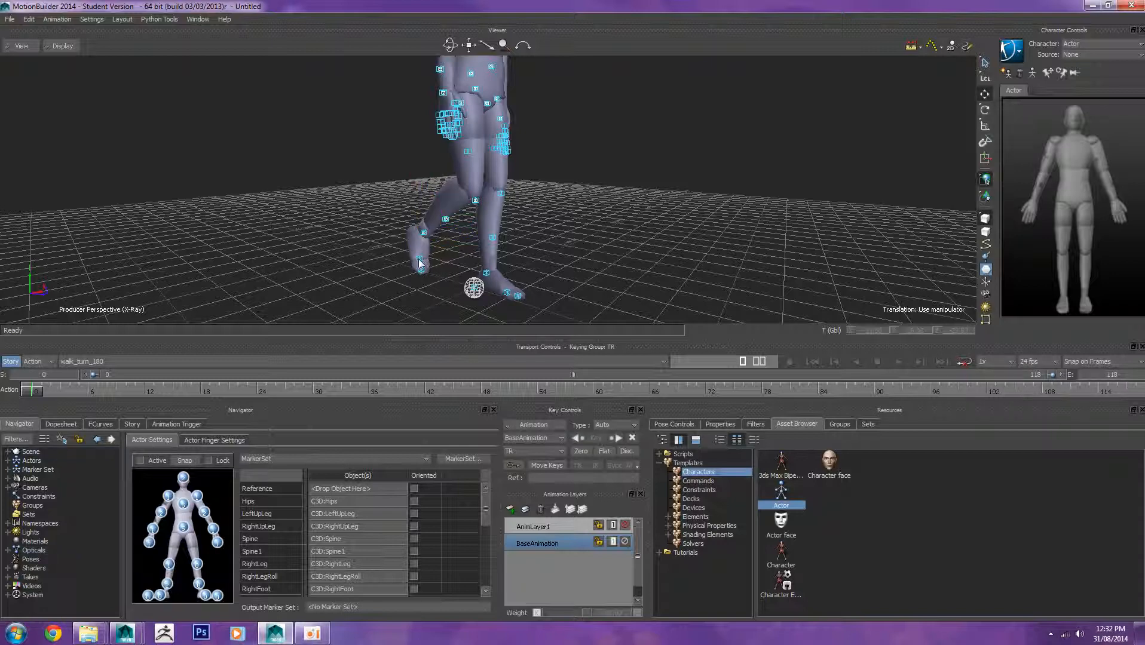
left_click(420, 263)
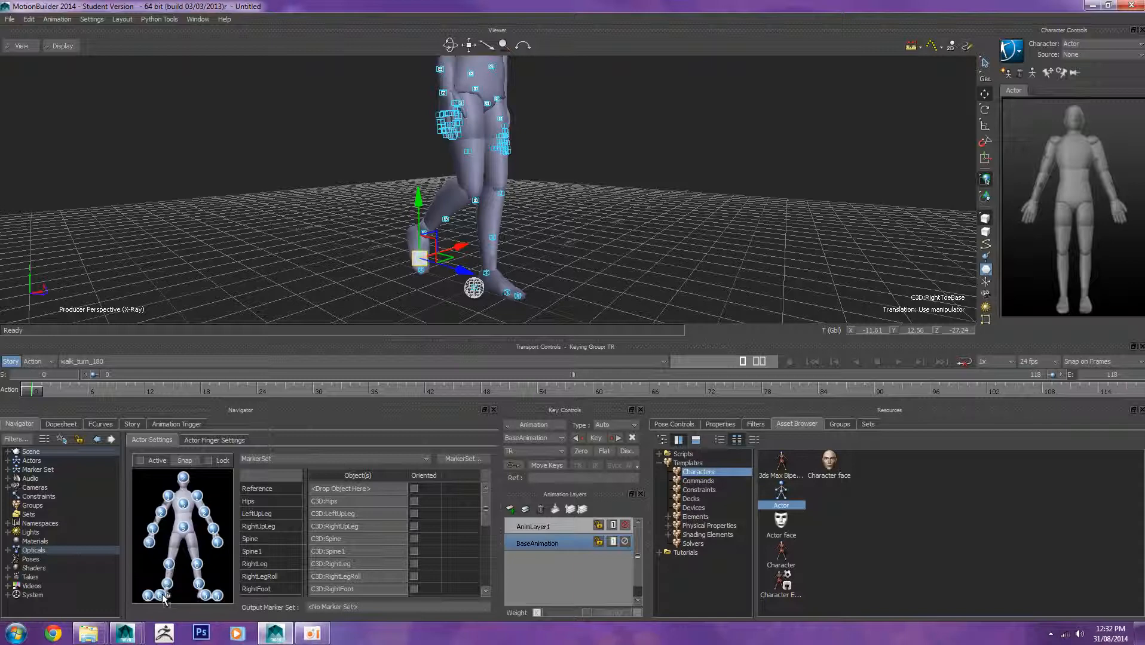
left_click(421, 271)
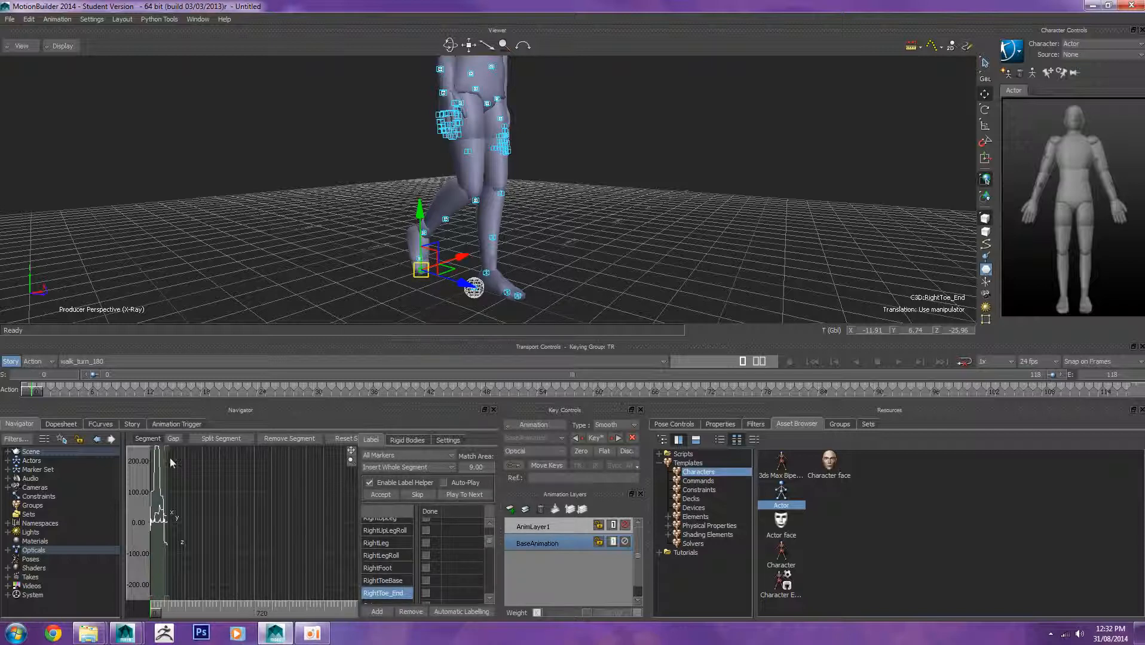
left_click(8, 461)
left_click(26, 461)
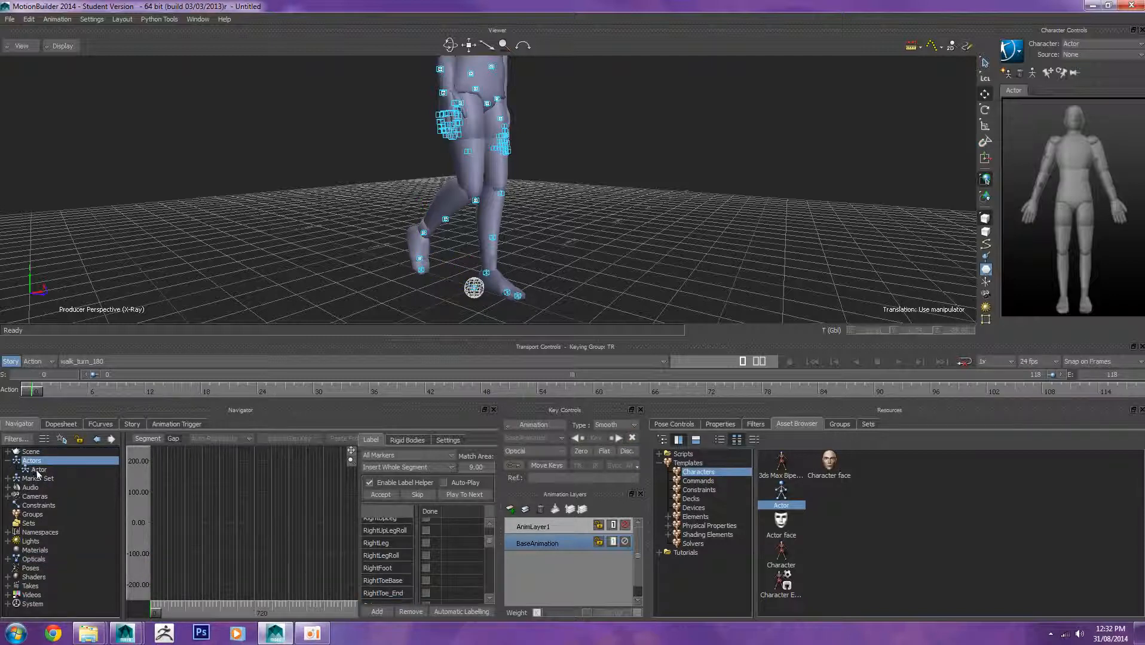
left_click(38, 471)
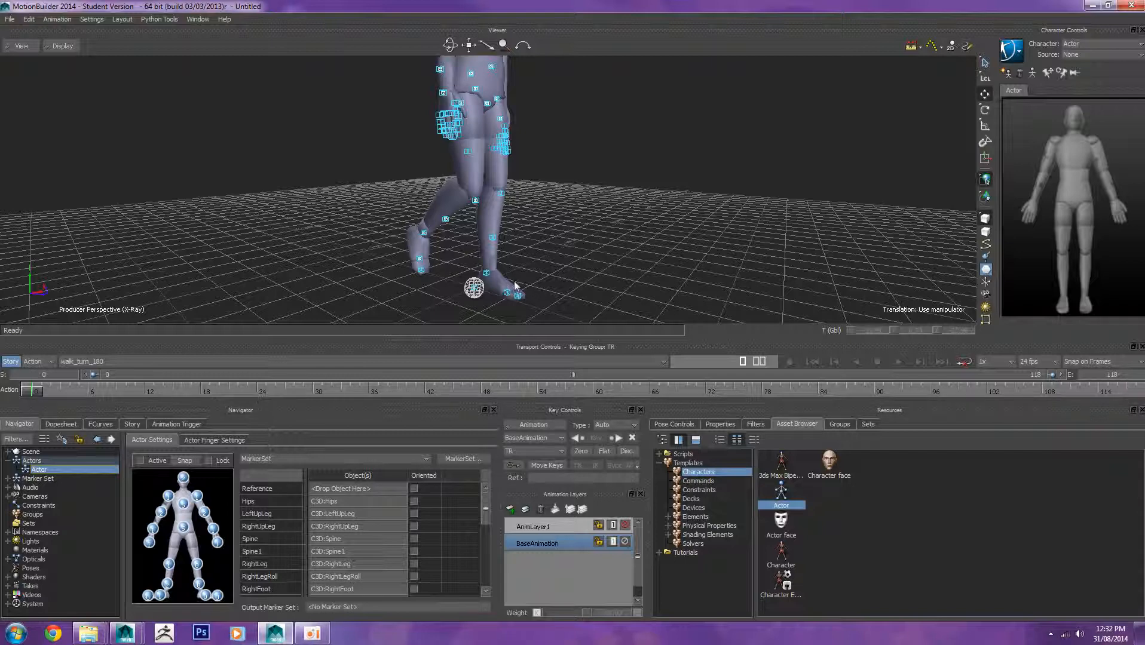
left_click(420, 270)
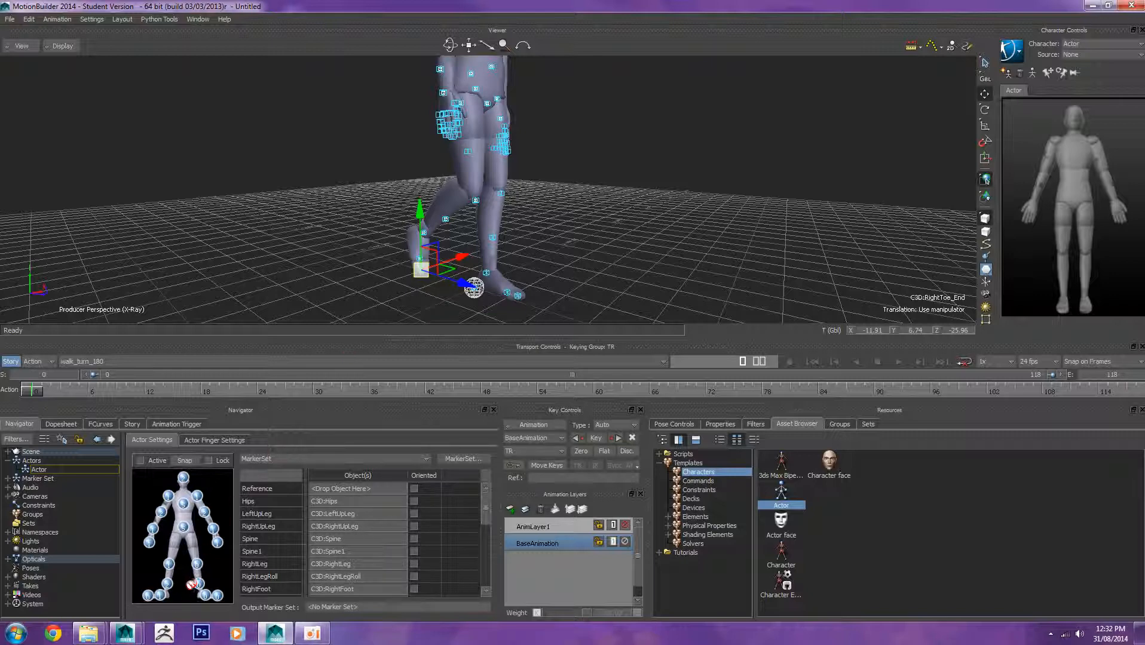
left_click(321, 190)
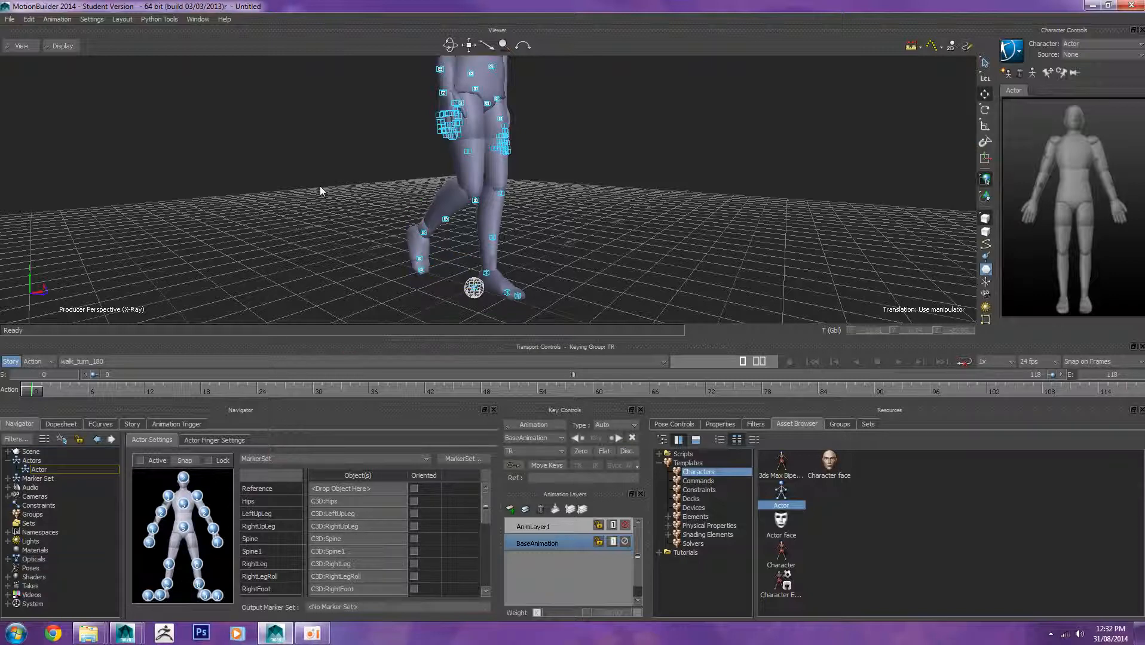
Step: Assign the LeftLeg marker to the actor's left knee slot
mouse_move(543, 195)
left_mouse_down("ctrl+shift")
mouse_move(585, 195)
mouse_move(401, 214)
mouse_move(469, 202)
mouse_move(610, 209)
left_mouse_up("ctrl+shift")
left_click(514, 194)
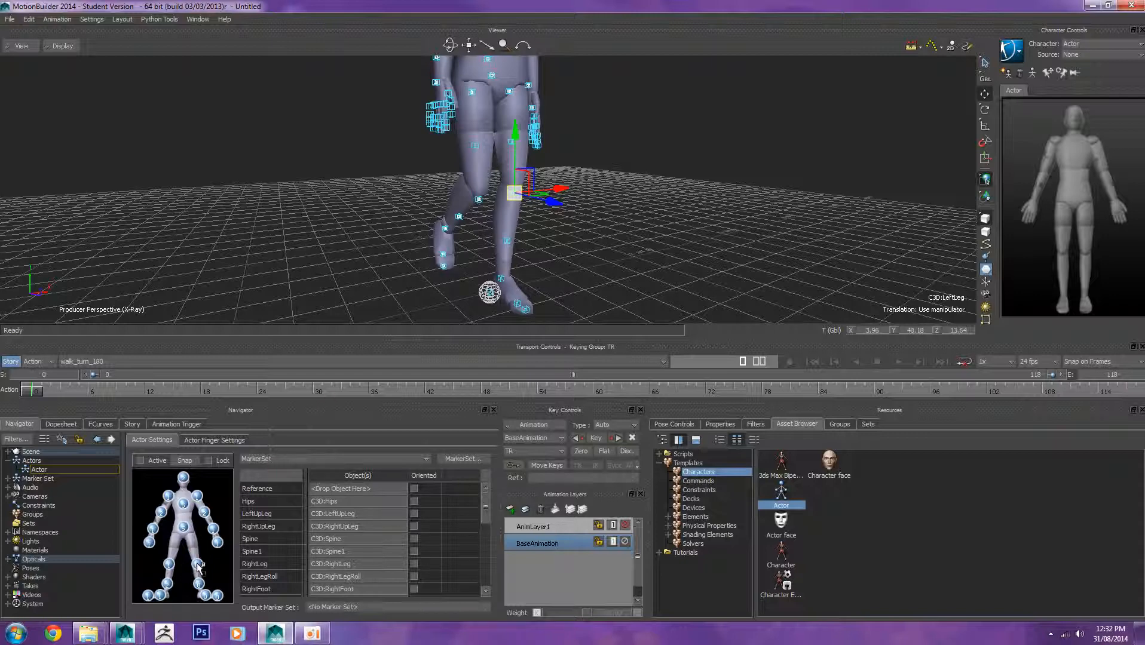
left_click_drag(197, 565, 197, 566, "alt")
left_click(569, 247)
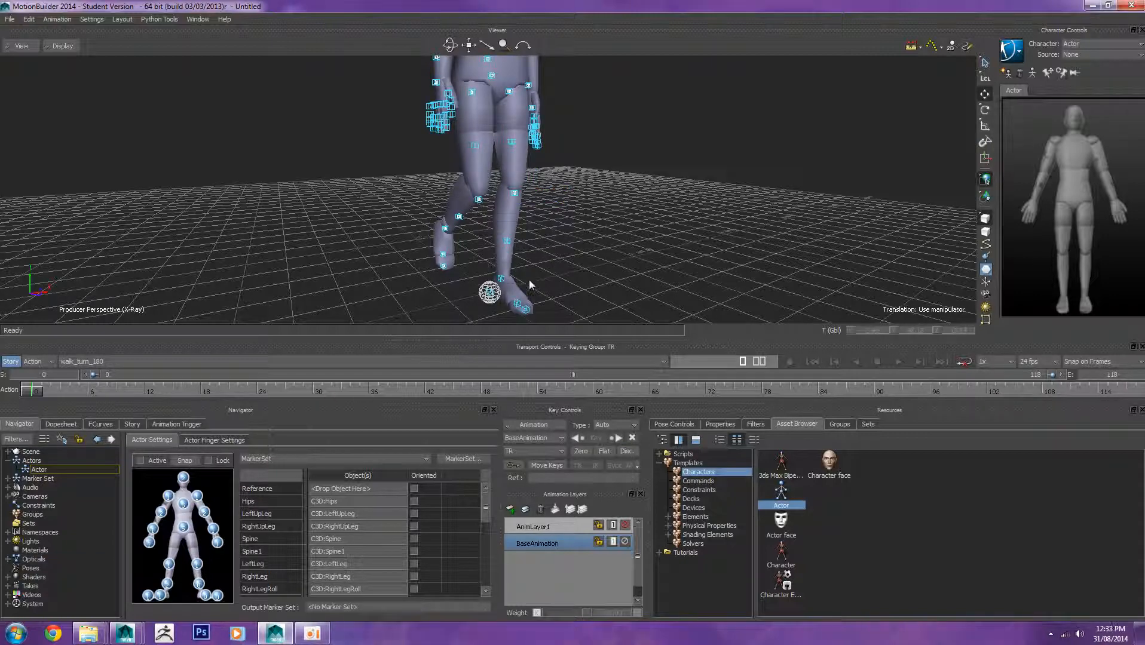
left_click(504, 278)
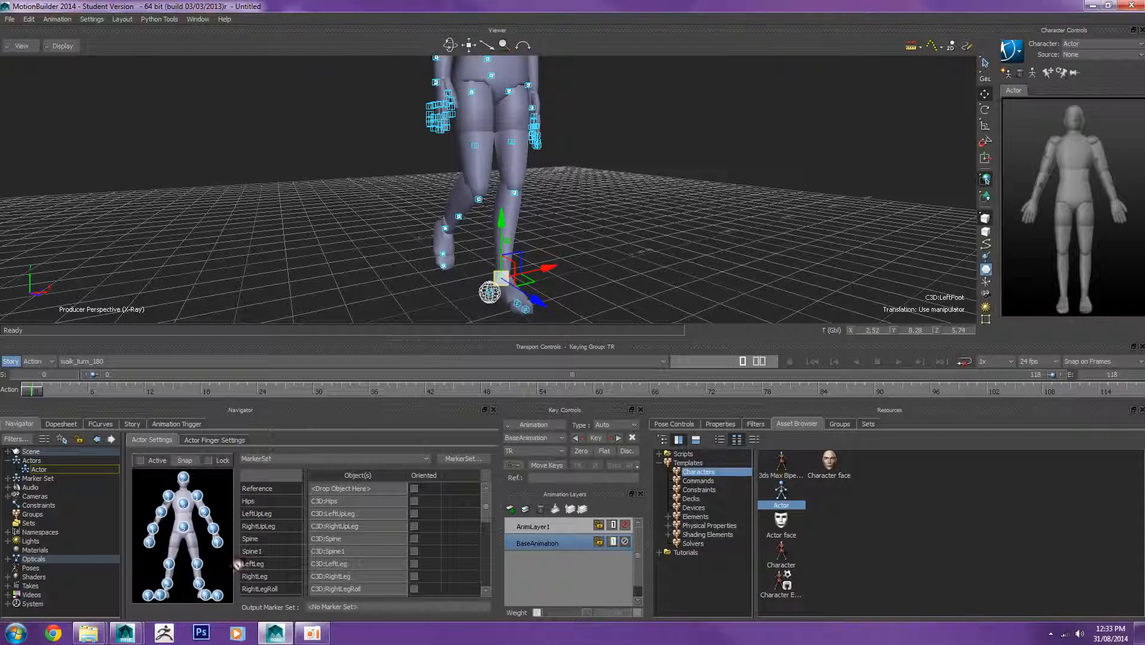
left_click(205, 598)
left_click(628, 241)
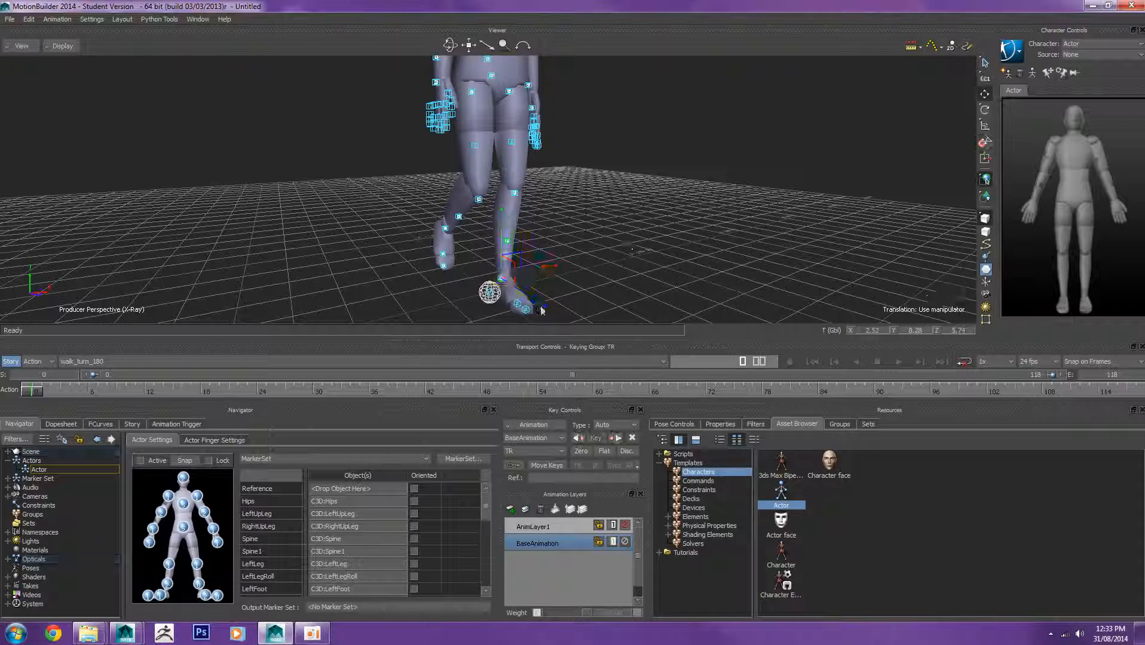
left_click(518, 306)
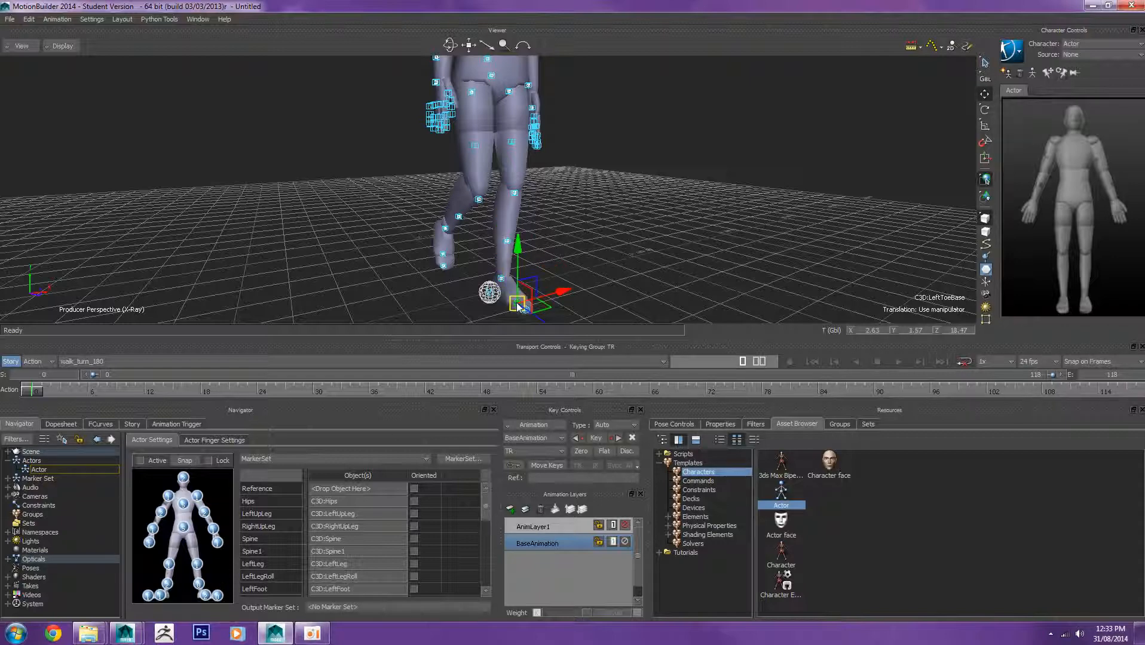
mouse_move(516, 303)
left_mouse_down()
mouse_move(280, 481)
mouse_move(207, 583)
mouse_move(413, 359)
mouse_move(491, 318)
mouse_move(403, 422)
mouse_move(220, 572)
mouse_move(453, 354)
mouse_move(594, 254)
left_mouse_up()
left_click(725, 154)
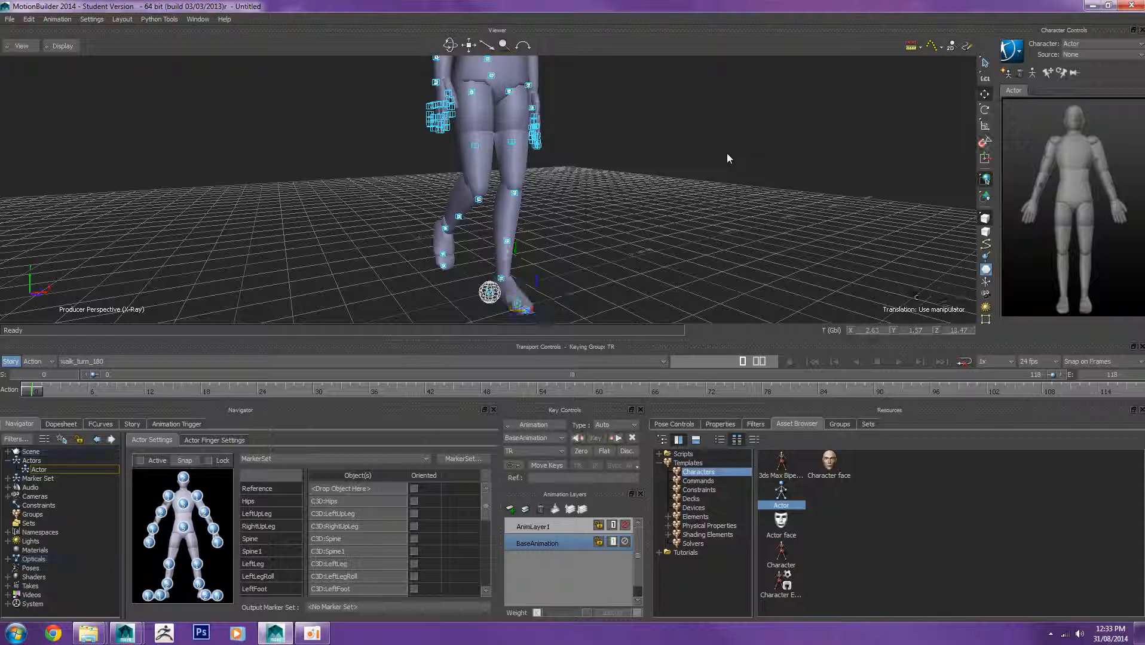
Step: Remove the LeftFoot and LeftLegRoll markers from the actor's left toe slot
left_click(208, 603)
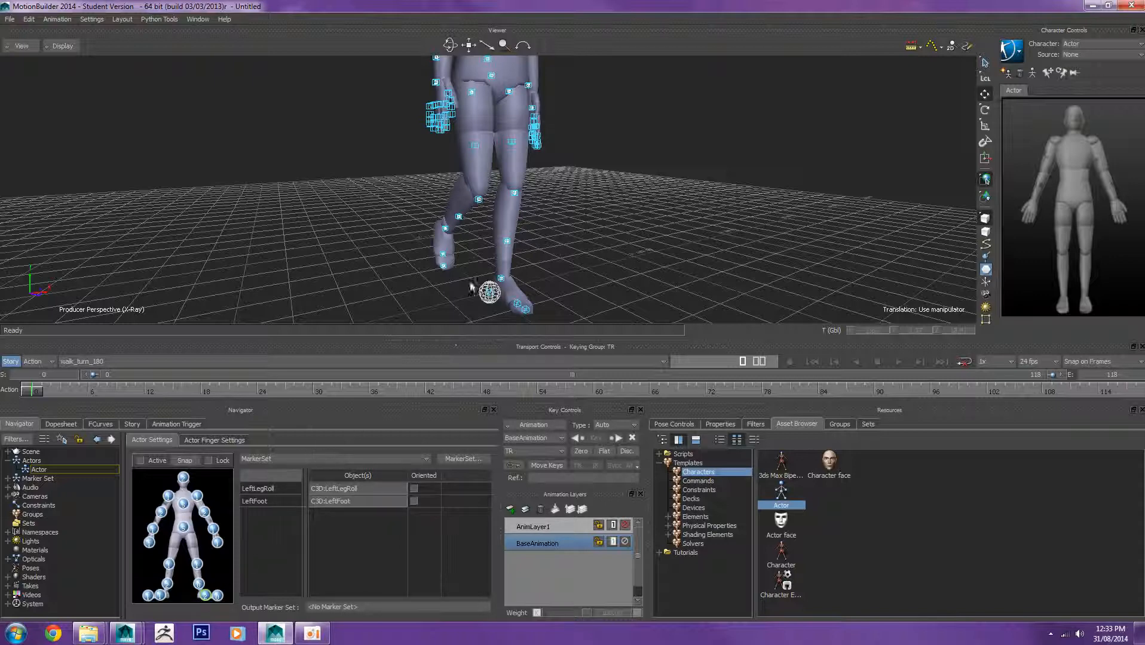
left_click(267, 502)
key("Delete")
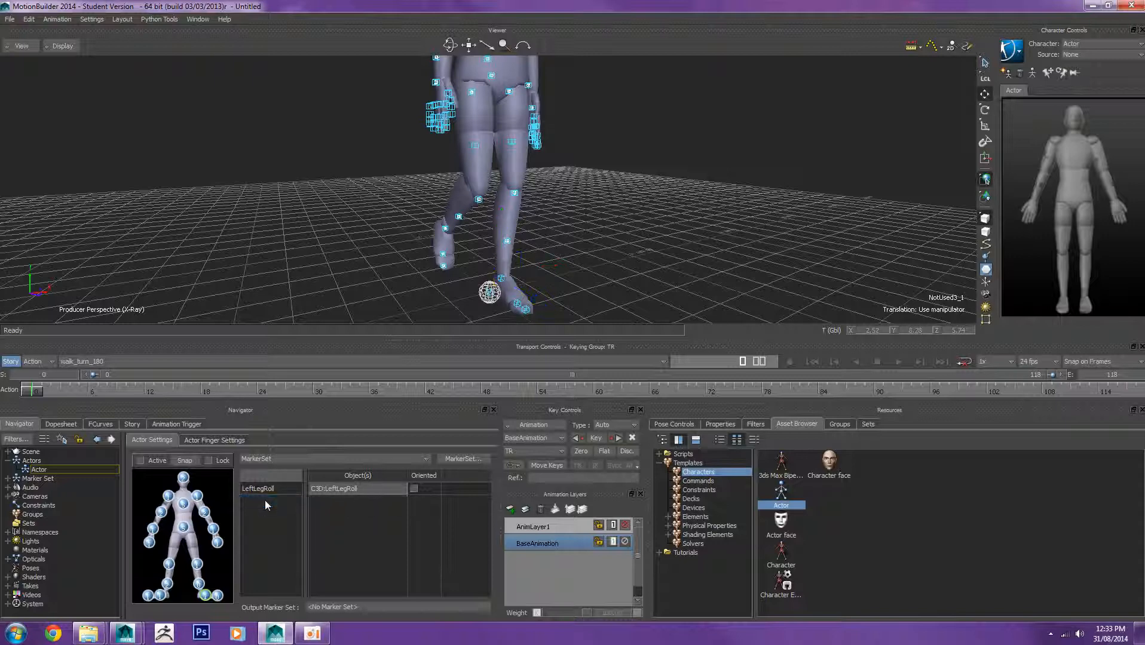
left_click(272, 489)
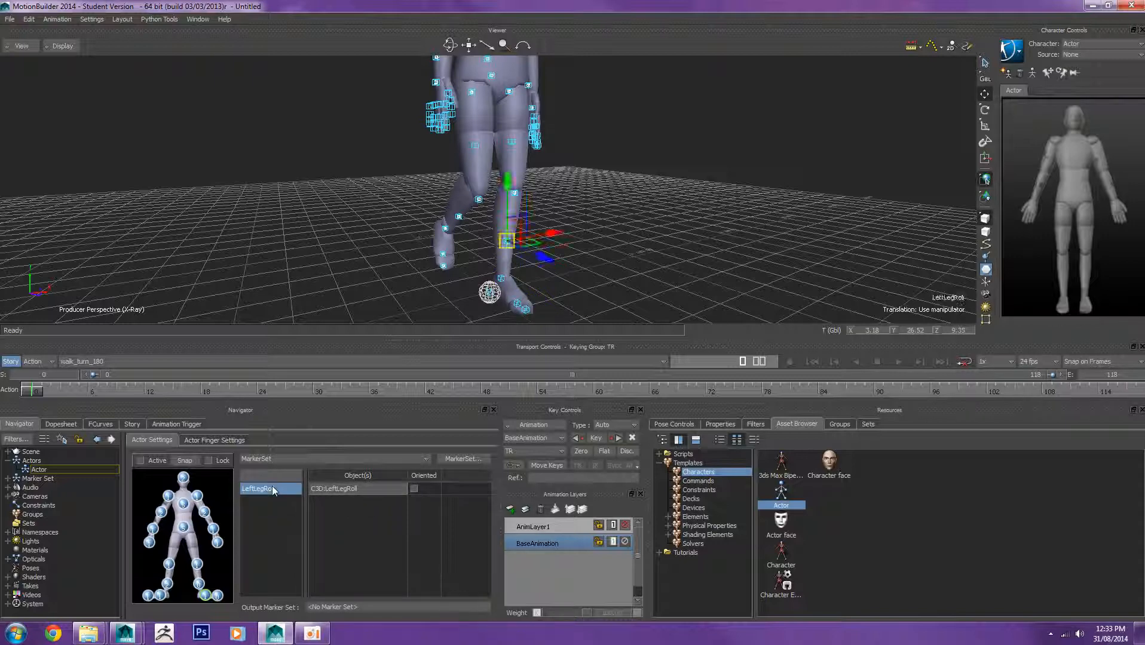
key("Delete")
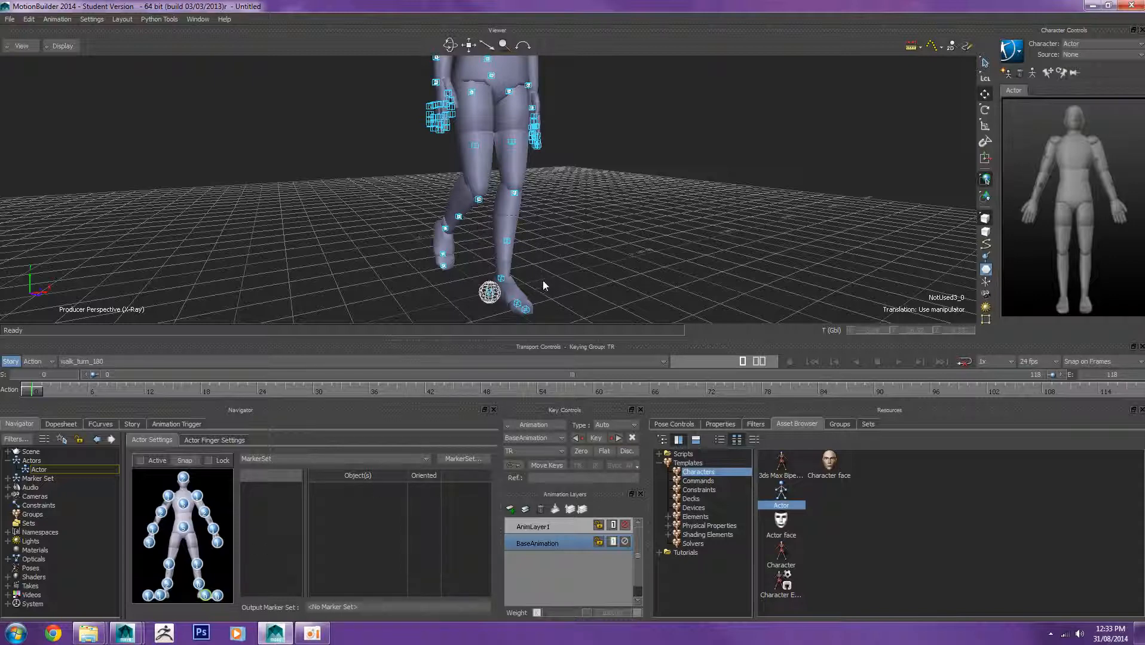
Step: Assign the LeftFoot marker to the actor's left ankle slot
left_click_drag(487, 263, 544, 280)
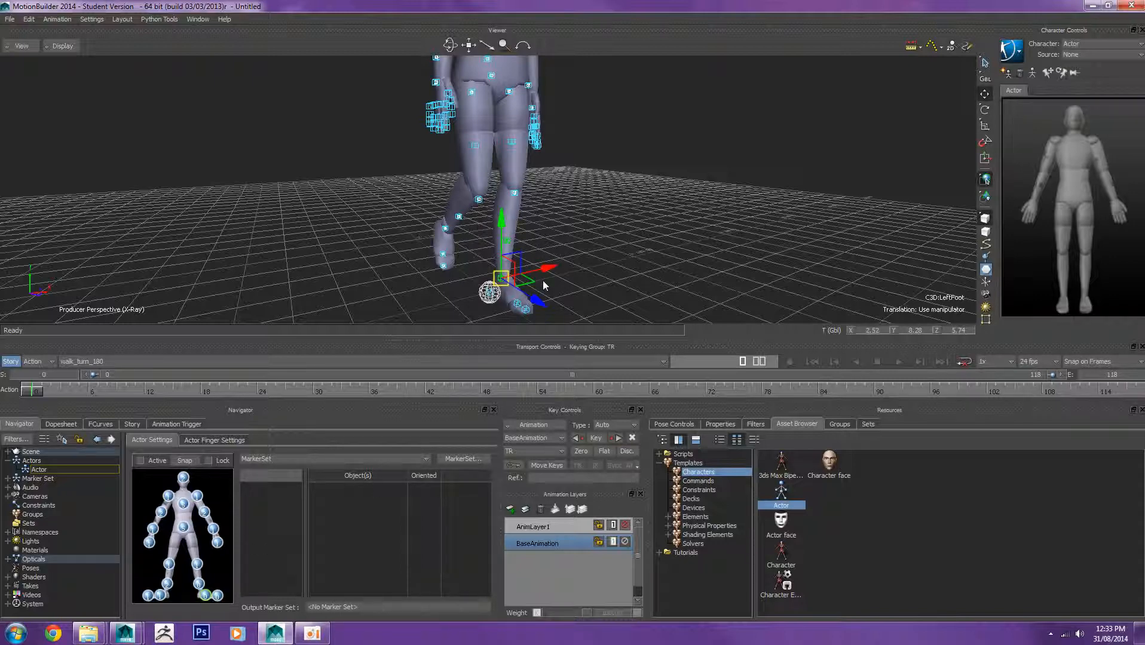
mouse_move(502, 279)
left_mouse_down("alt")
mouse_move(302, 437)
mouse_move(173, 566)
mouse_move(202, 585)
left_mouse_up("alt")
left_click(366, 246)
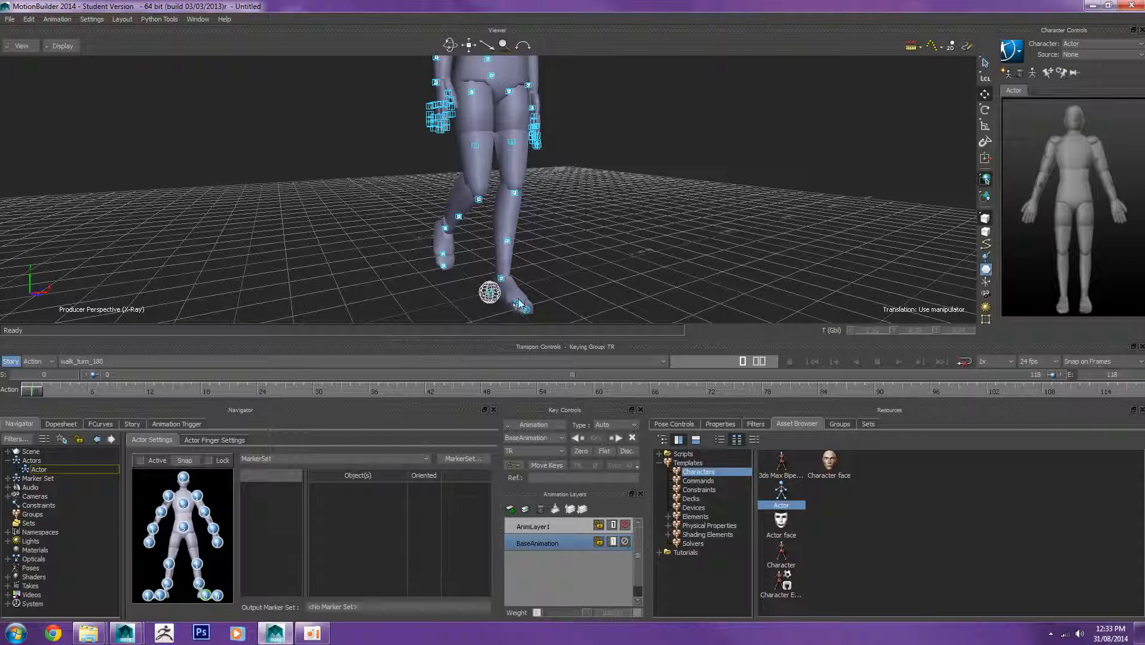
Step: Assign the LeftToeBase marker to the actor's left toe slot
left_click(516, 306)
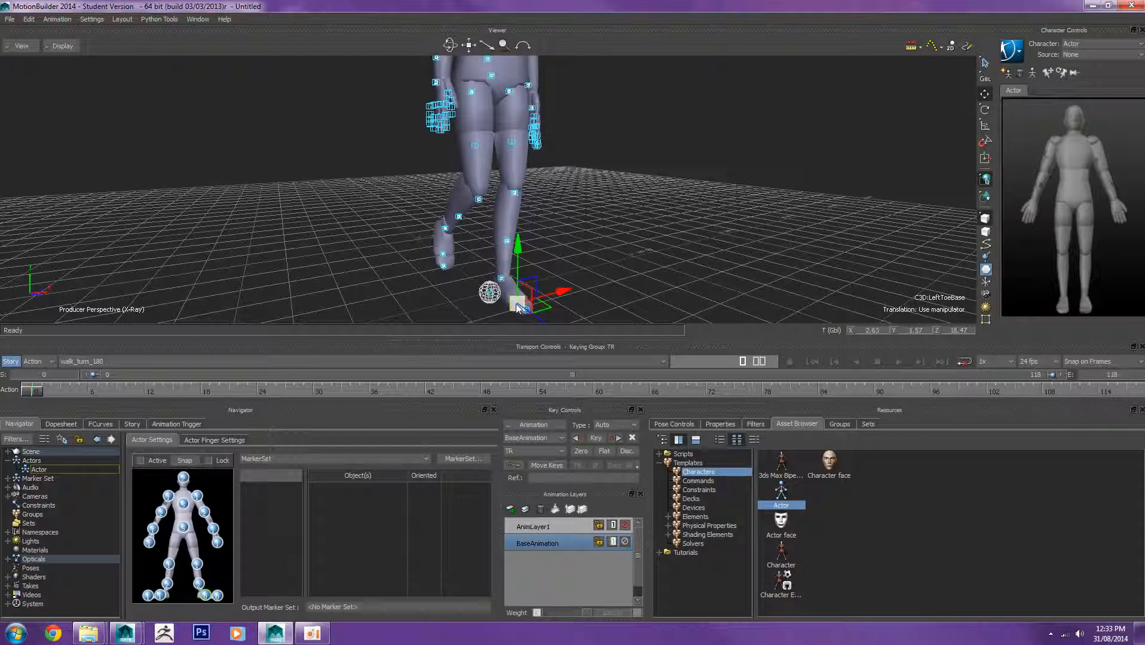
mouse_move(516, 303)
left_mouse_down("alt")
mouse_move(233, 538)
mouse_move(206, 598)
left_mouse_up("alt")
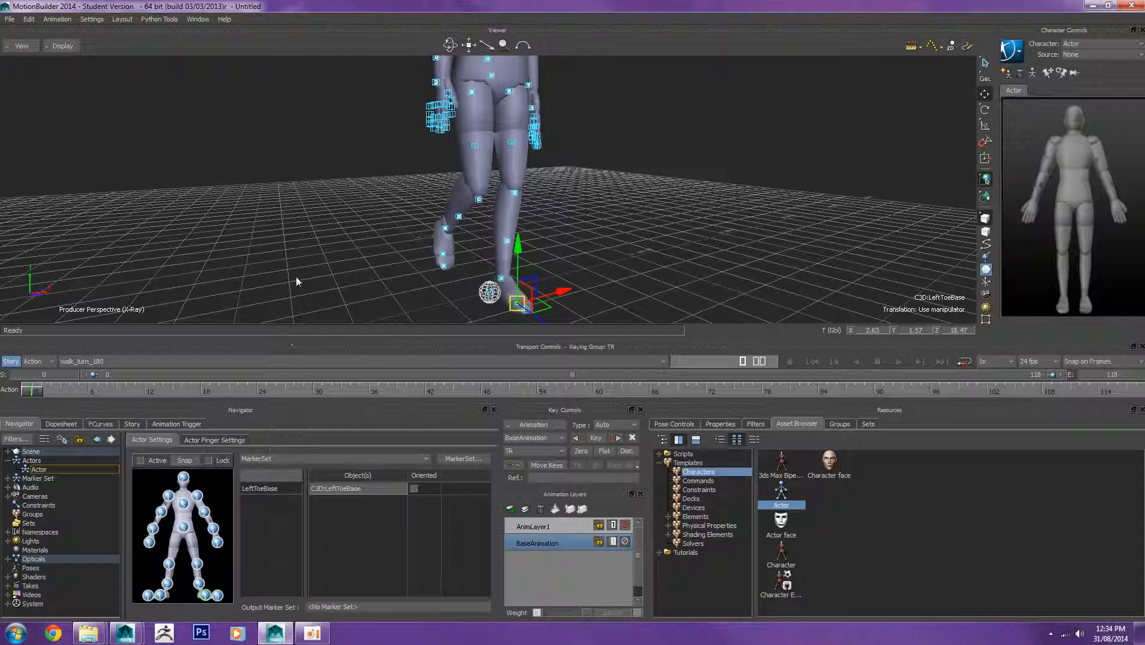
left_click(311, 253)
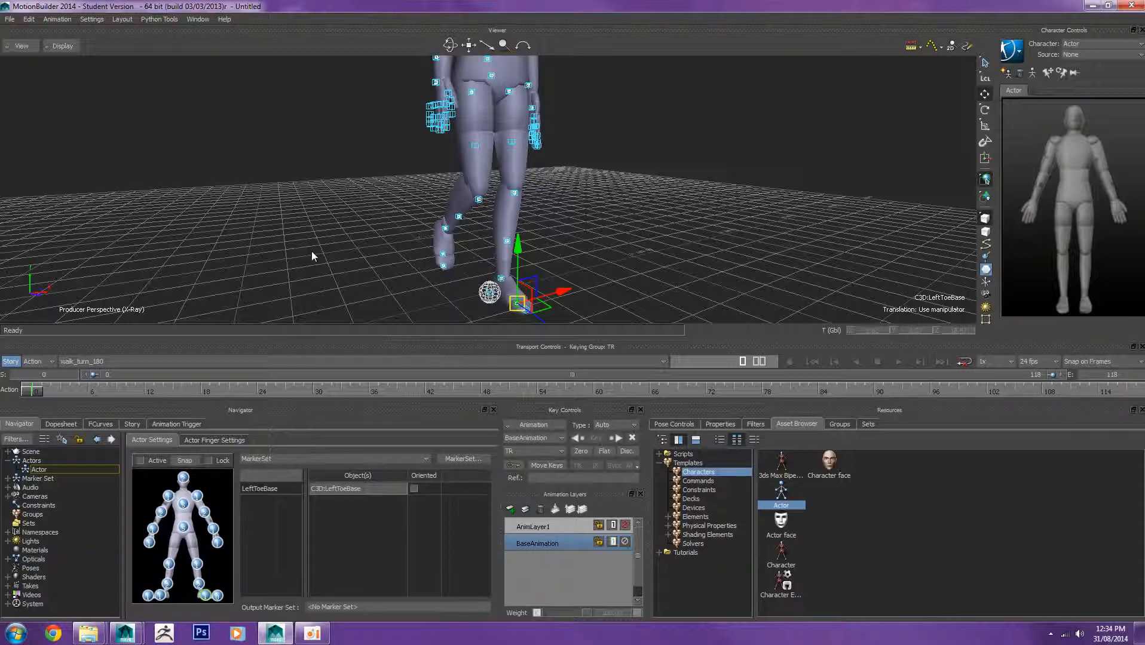
Step: Assign the LeftToe_End marker to the actor's left toe-tip slot
left_click(527, 310)
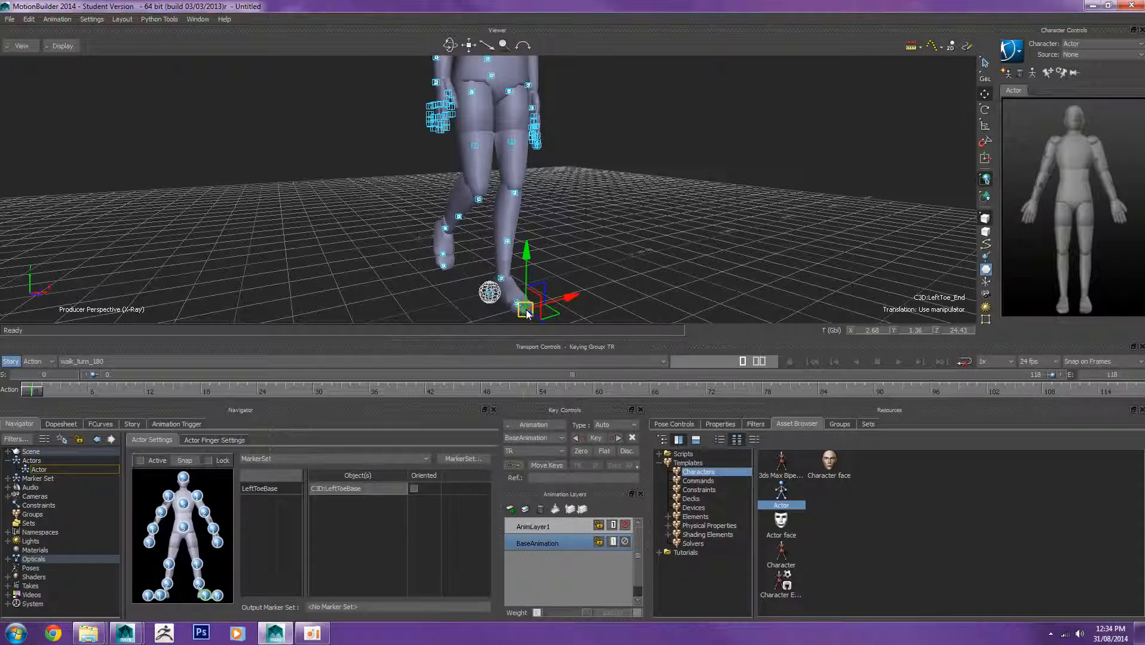
left_click_drag(527, 310, 219, 598, "alt")
left_click(267, 276)
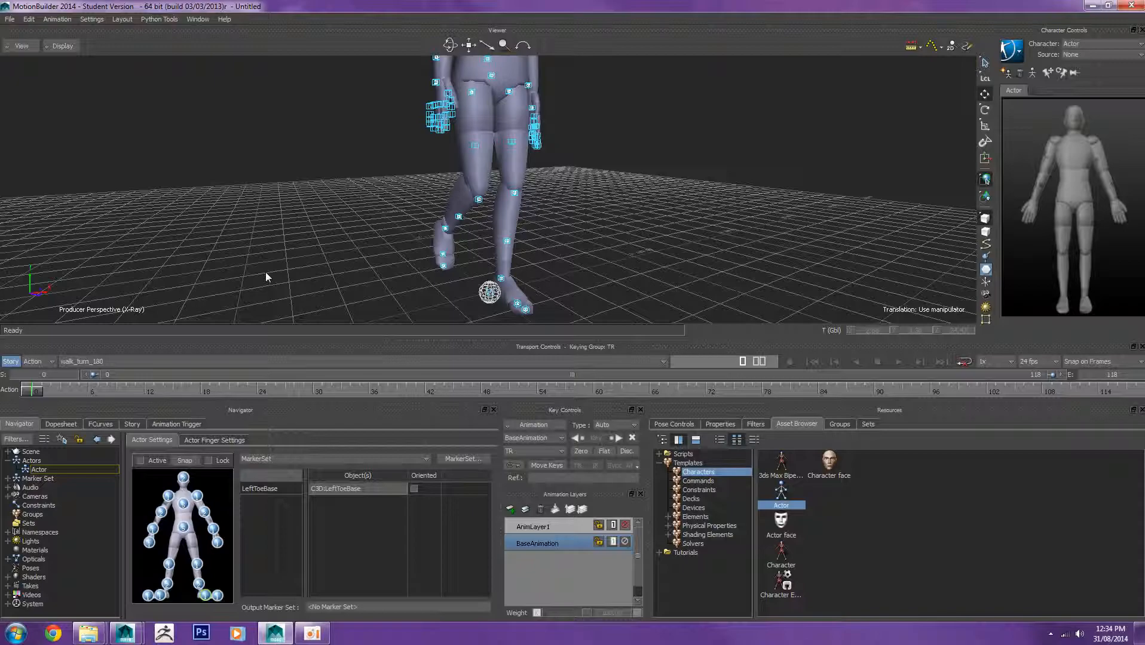
Step: Inspect the actor's fit against the optical markers from several angles
left_click_drag(535, 197, 488, 230, "alt")
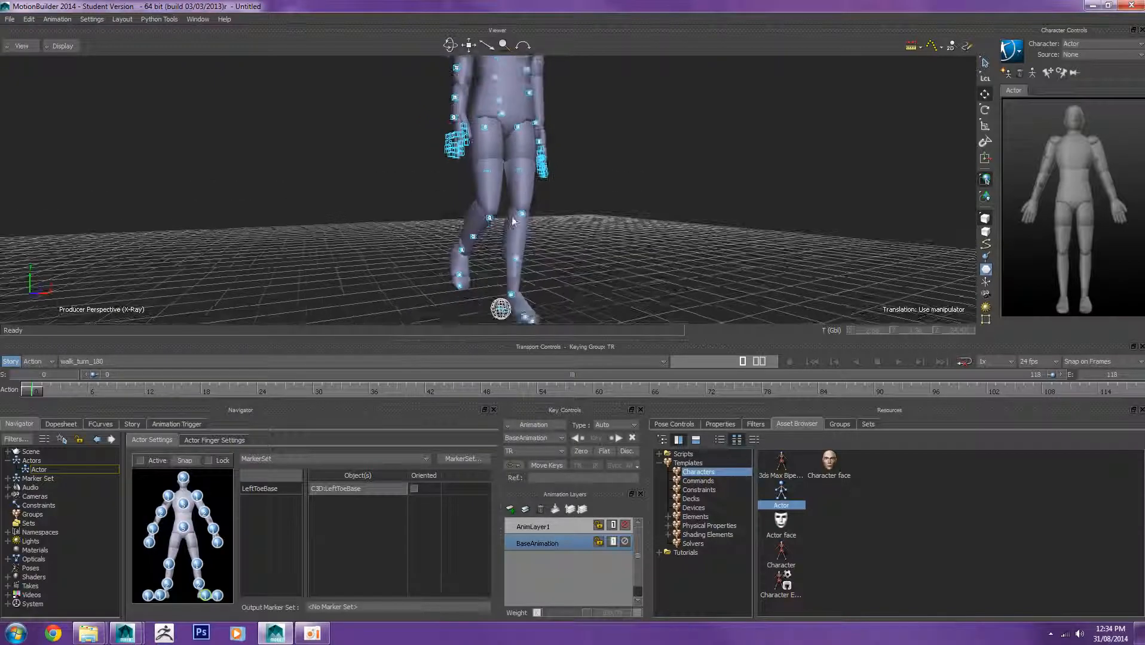
middle_click_drag(474, 239, 435, 273, "alt")
right_click_drag(435, 273, 550, 223, "alt")
left_click_drag(549, 223, 489, 273, "alt")
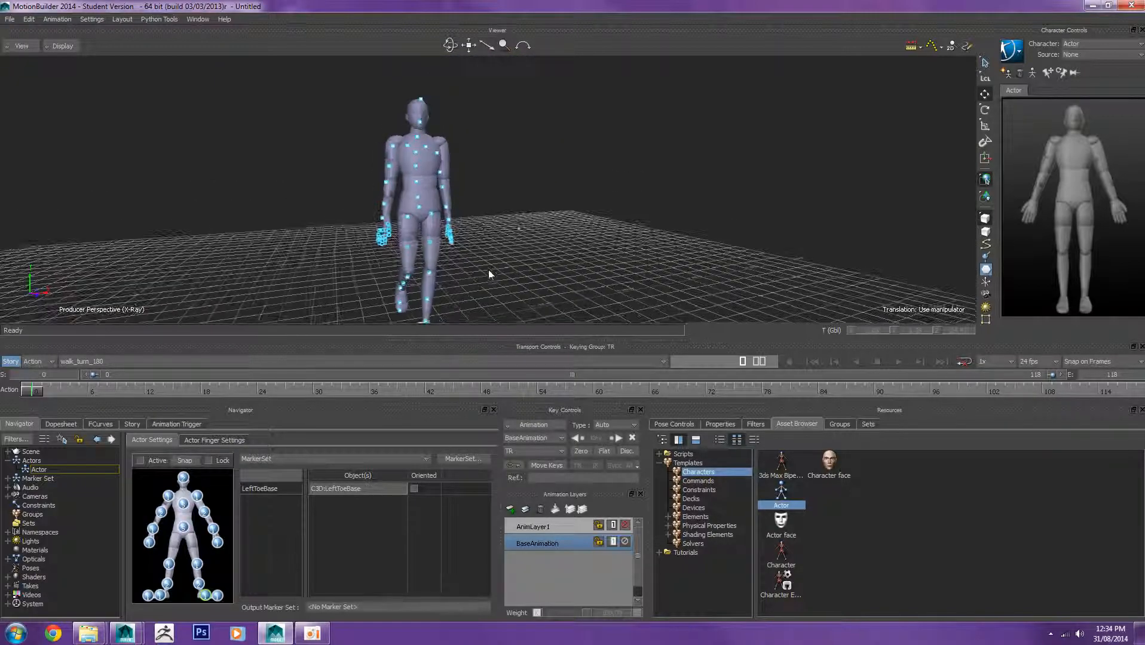
mouse_move(520, 233)
left_mouse_down("alt")
mouse_move(481, 244)
mouse_move(502, 231)
left_mouse_up("alt")
right_click_drag(502, 231, 510, 209, "alt")
middle_click_drag(509, 209, 555, 230, "alt")
scroll(555, 231, "up", 4)
left_click_drag(555, 231, 546, 221, "alt")
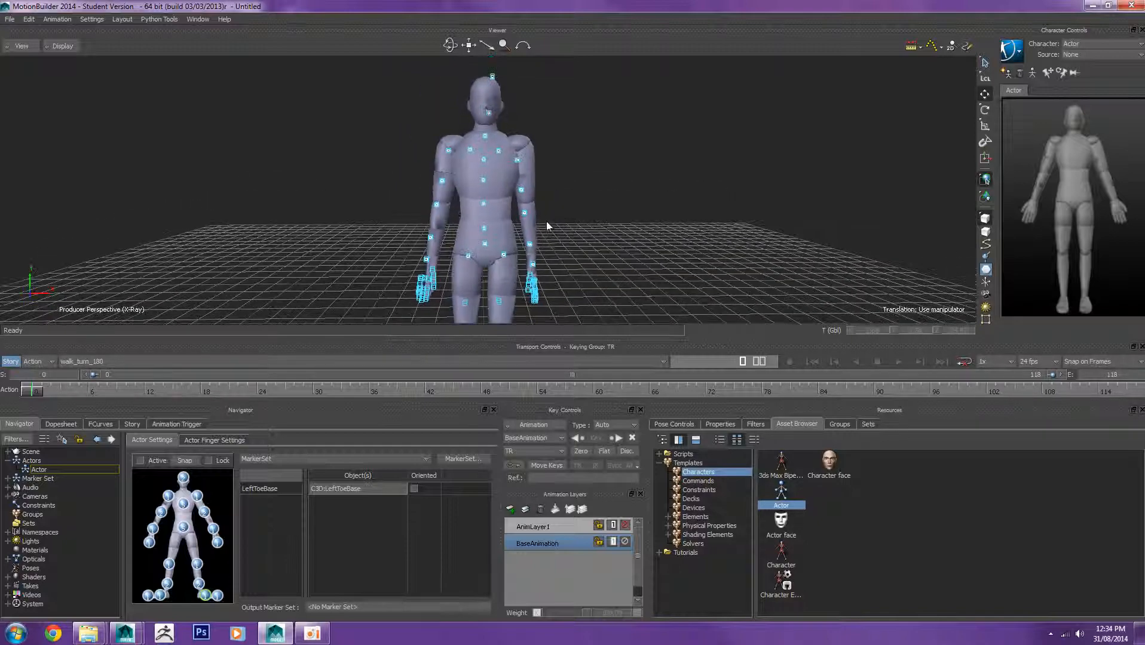
right_click_drag(547, 222, 556, 231, "alt")
middle_click_drag(556, 230, 576, 199, "alt")
middle_click_drag(609, 240, 572, 239, "alt")
right_click_drag(571, 238, 565, 232, "alt")
middle_click_drag(565, 232, 552, 232, "alt")
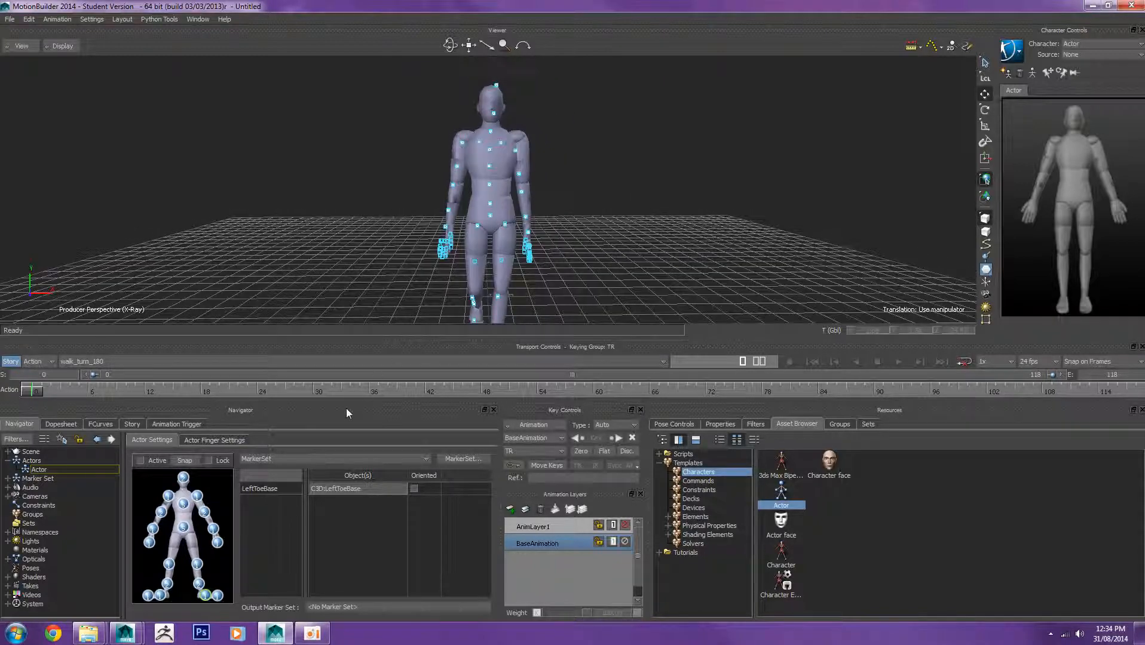
Step: Activate the actor so it is driven by the optical markers, and scrub through the take
left_click(140, 462)
left_click(140, 461)
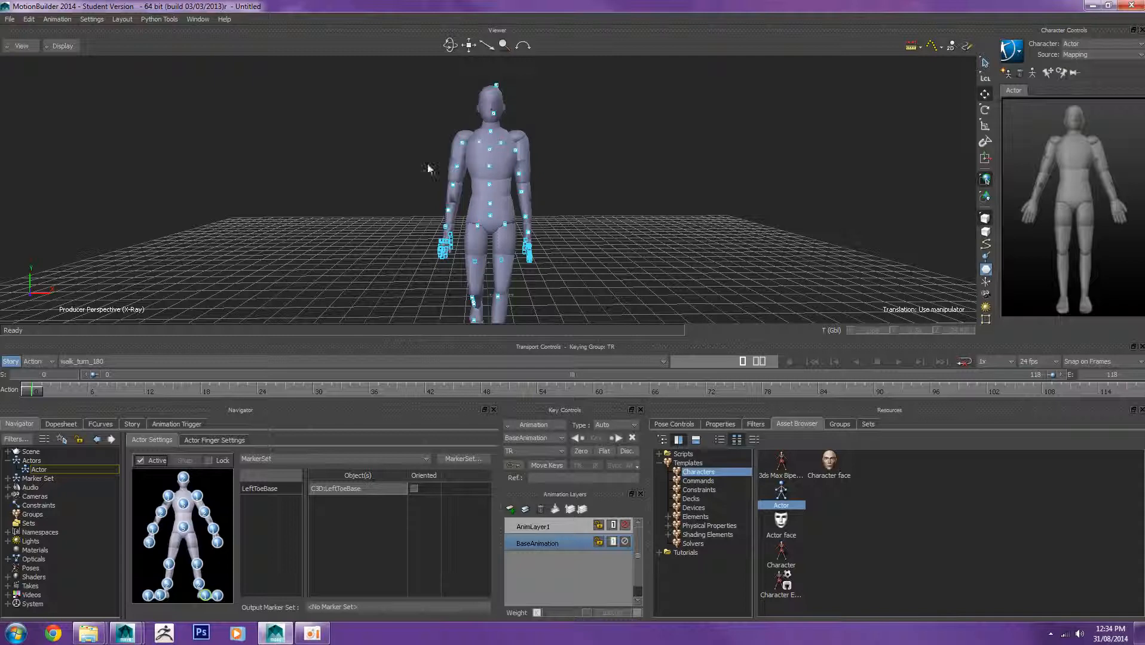
scroll(447, 232, "down", 1)
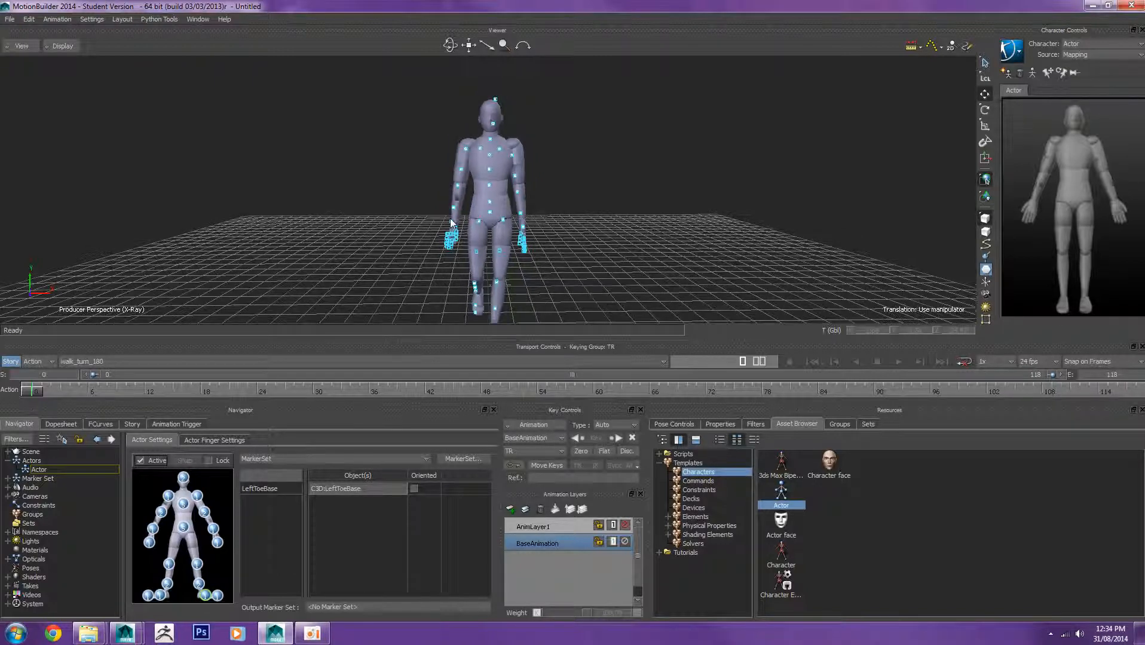
scroll(263, 235, "down", 1)
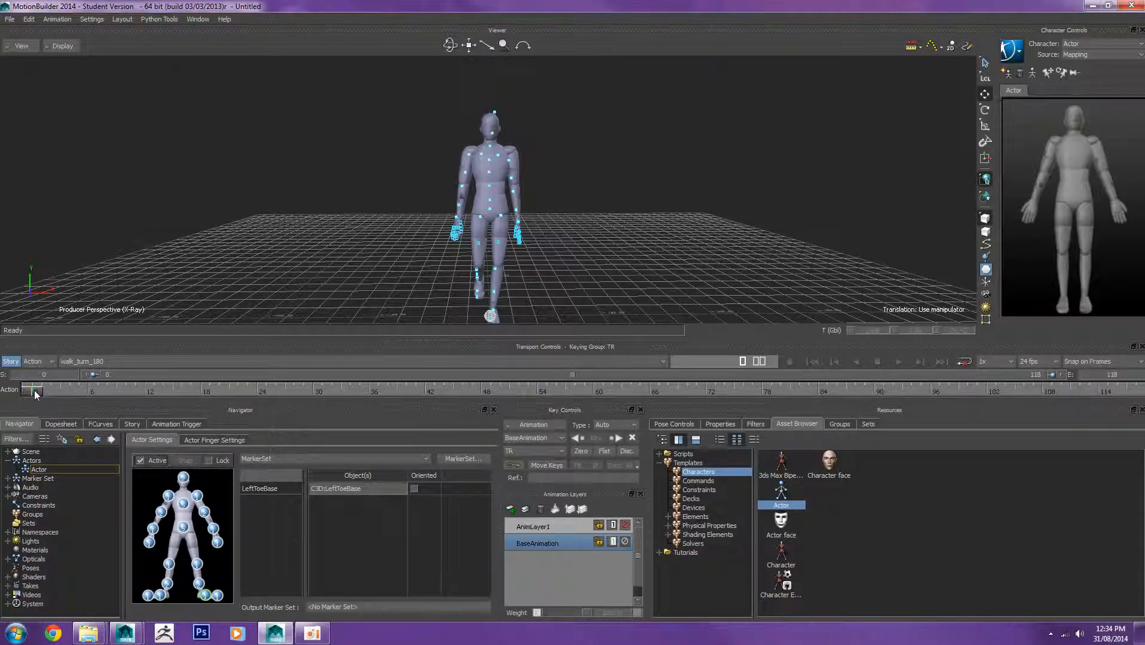
left_click_drag(34, 391, 560, 419)
left_click_drag(348, 425, 6, 438)
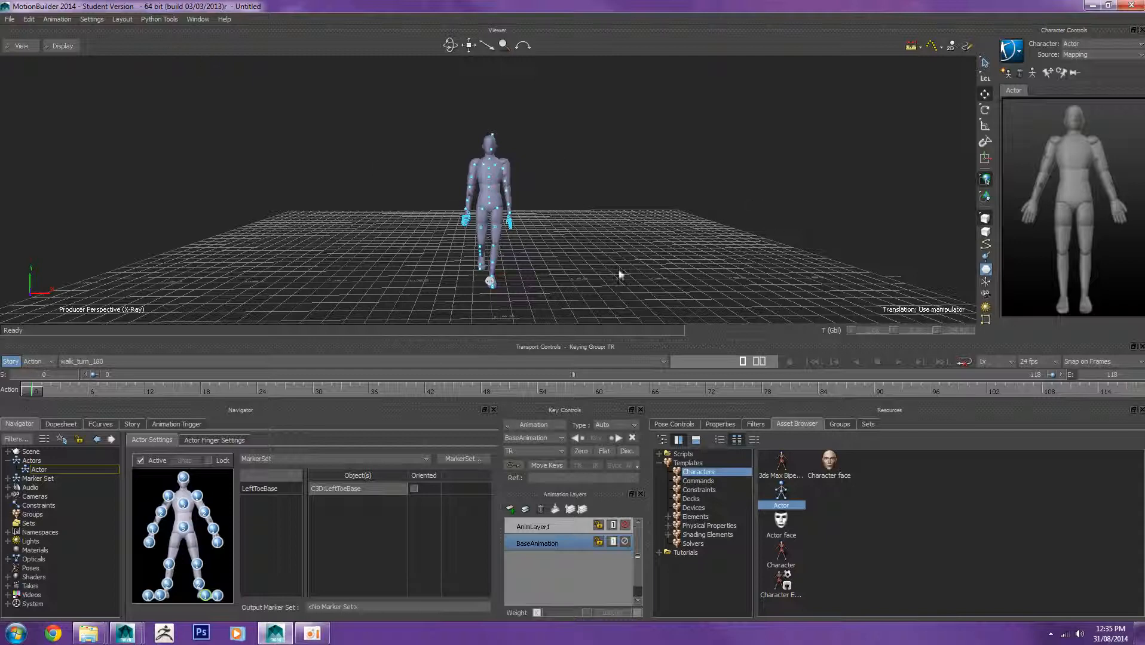
Step: Merge the gremlin FBX file into the scene without importing its Take 001
left_click(9, 19)
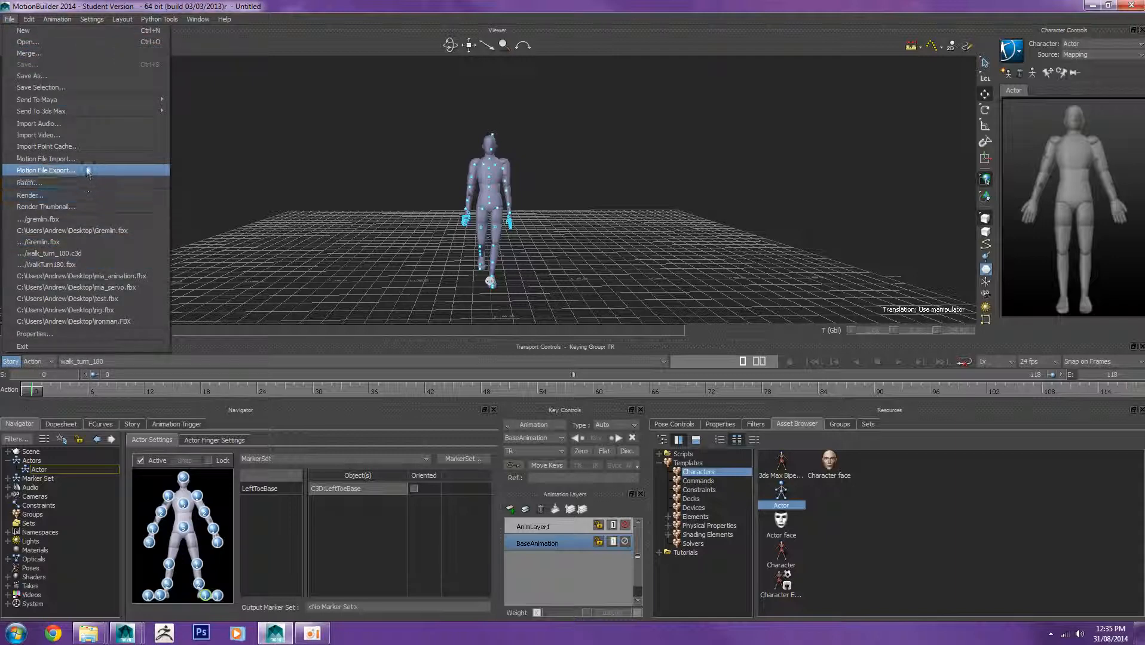
left_click(78, 53)
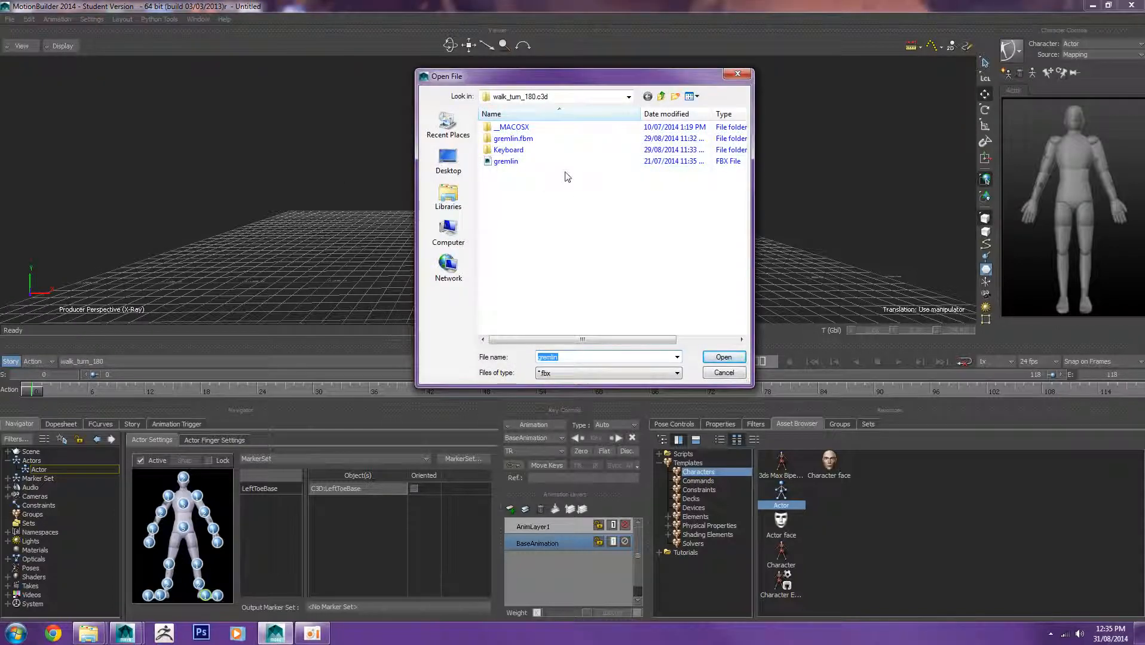
left_click(515, 163)
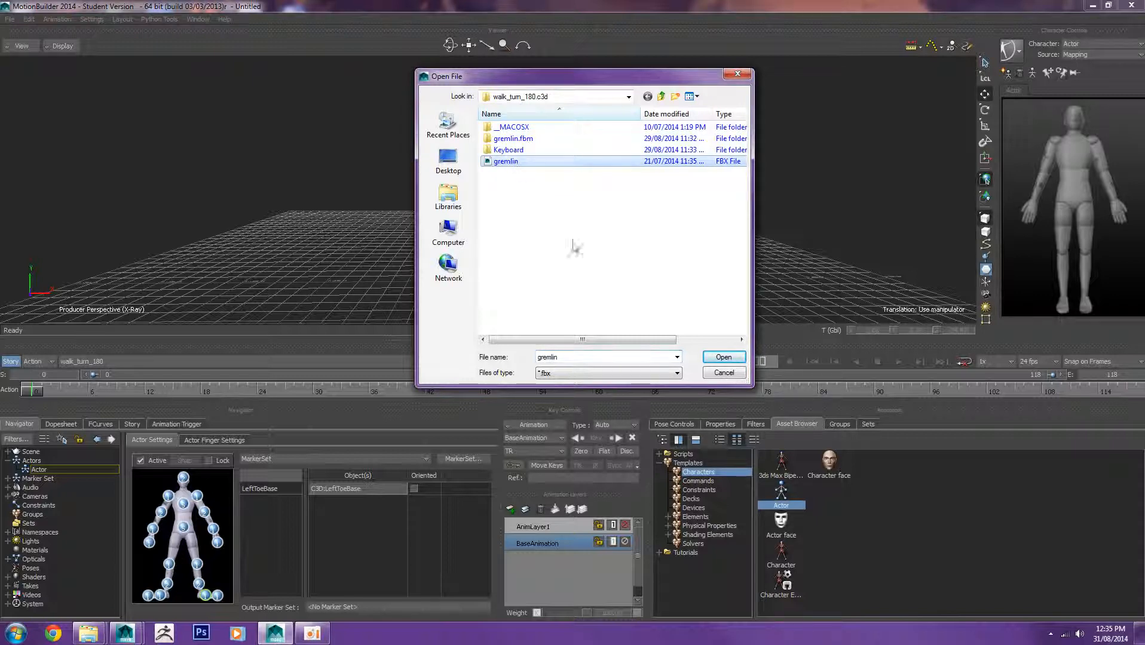
left_click(724, 357)
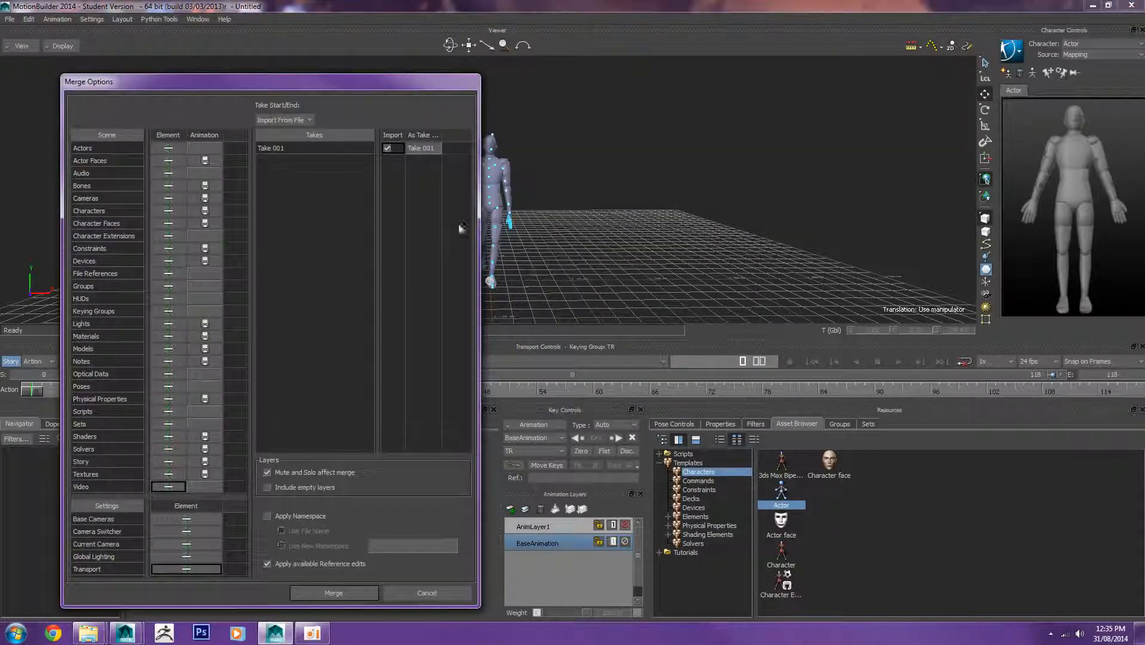
left_click(387, 148)
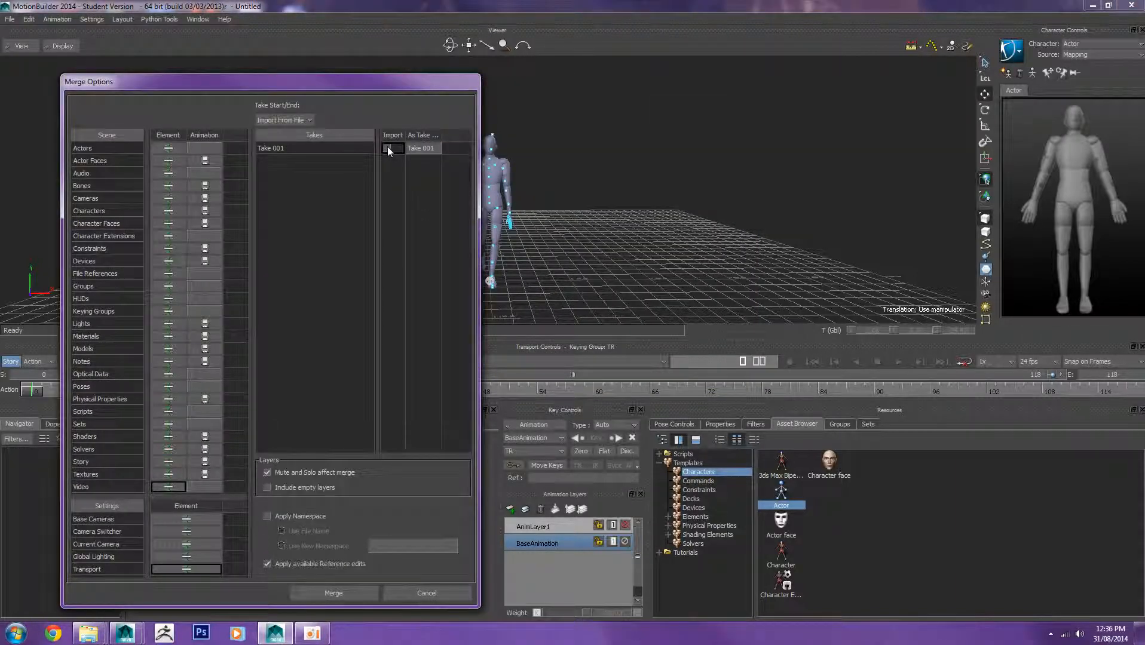
left_click(305, 592)
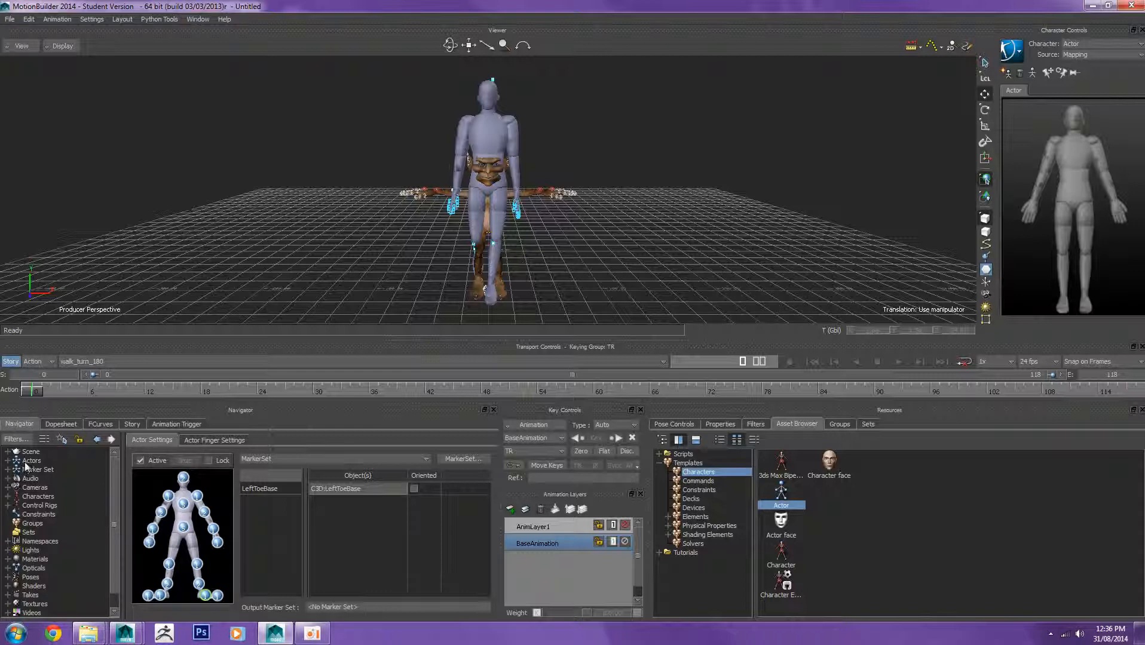
Step: Set the Gremlin character's input type to Actor
left_click(21, 498)
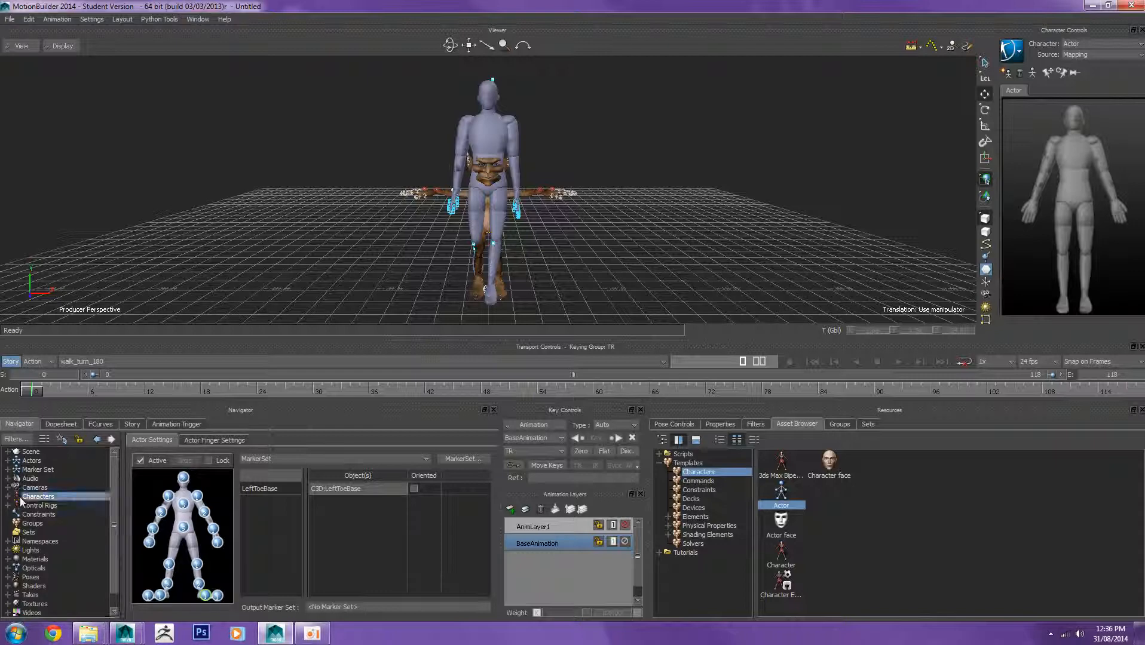
left_click(8, 497)
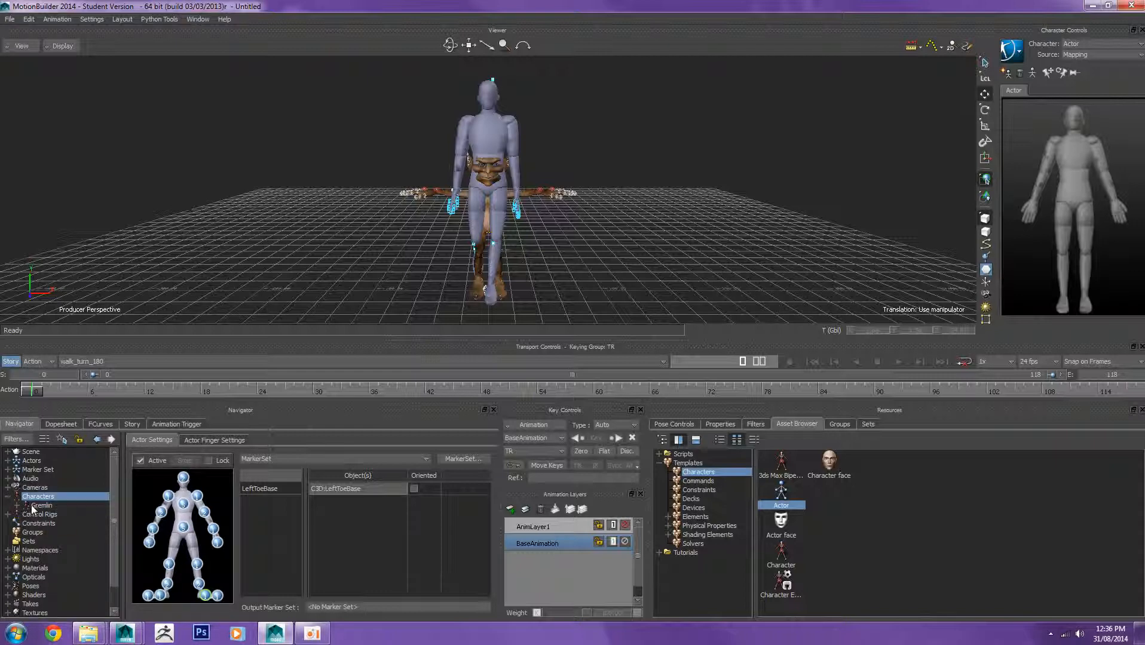
left_click(33, 507)
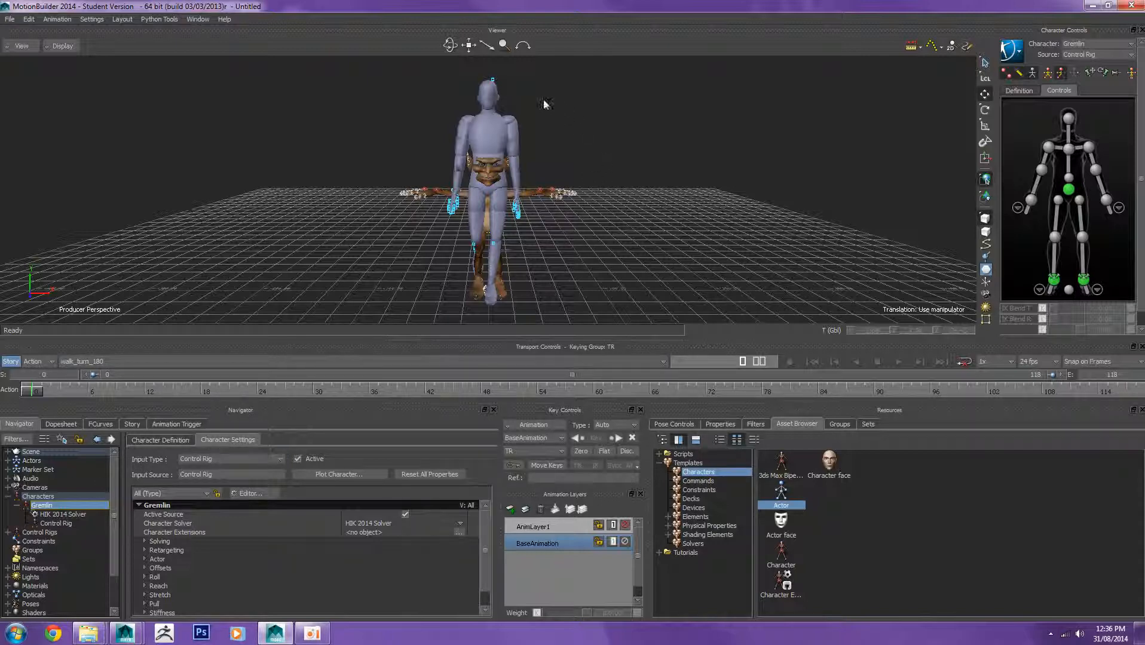
left_click(281, 459)
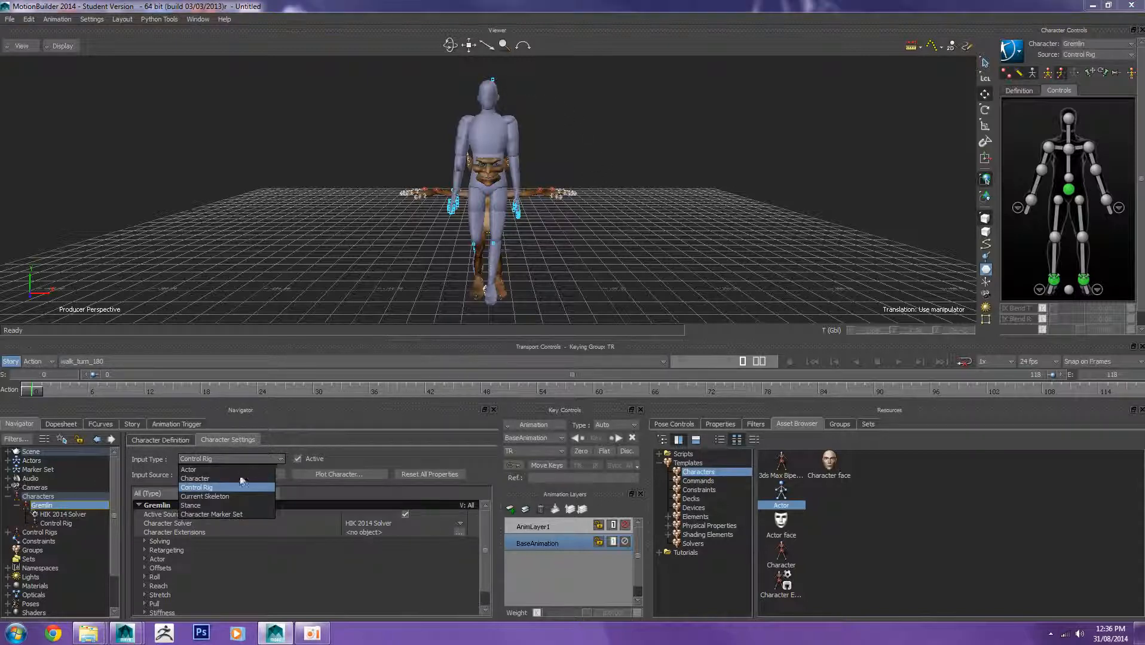
left_click(188, 470)
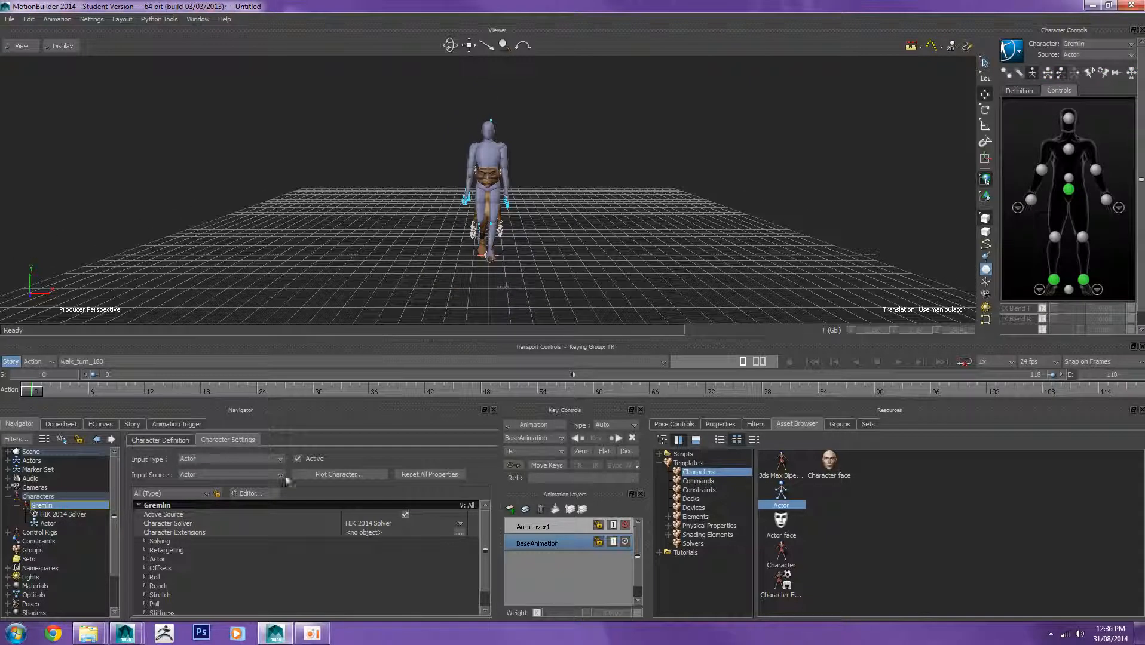
Step: Play the take to check the Gremlin follows the actor, then return to the start
left_click(899, 361)
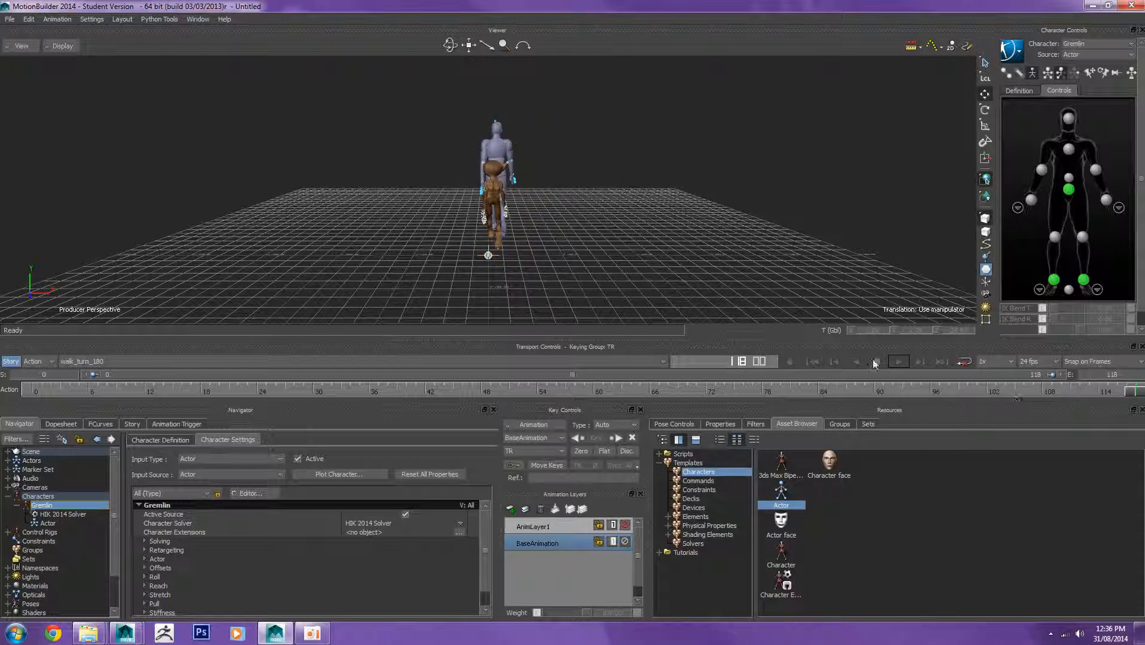
left_click(899, 362)
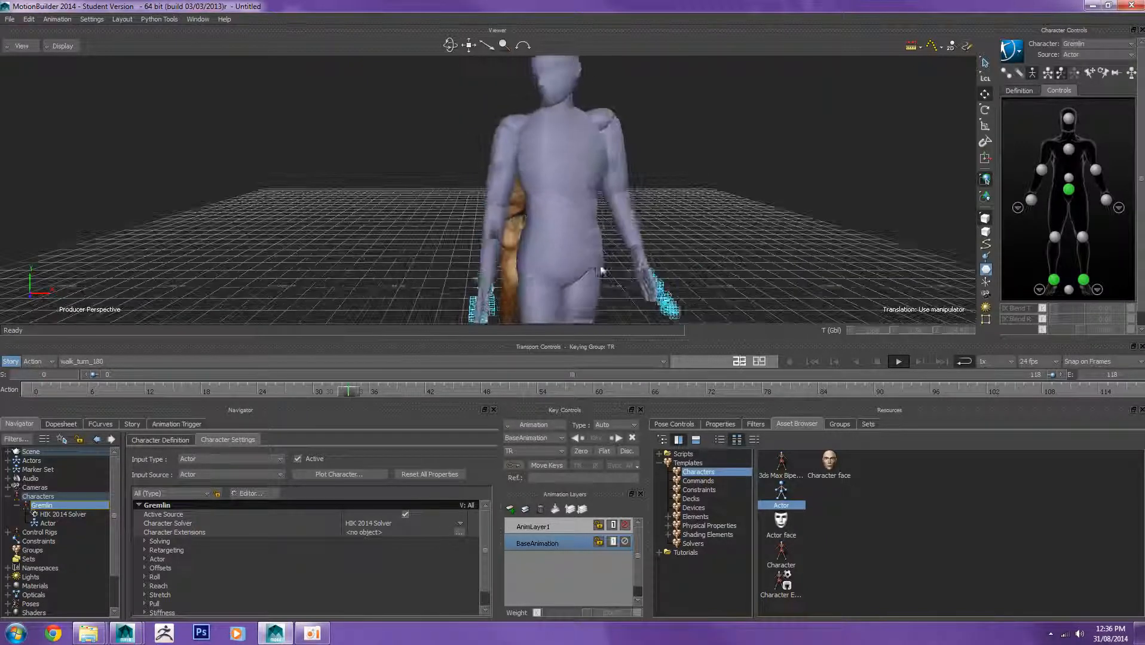
left_click(899, 362)
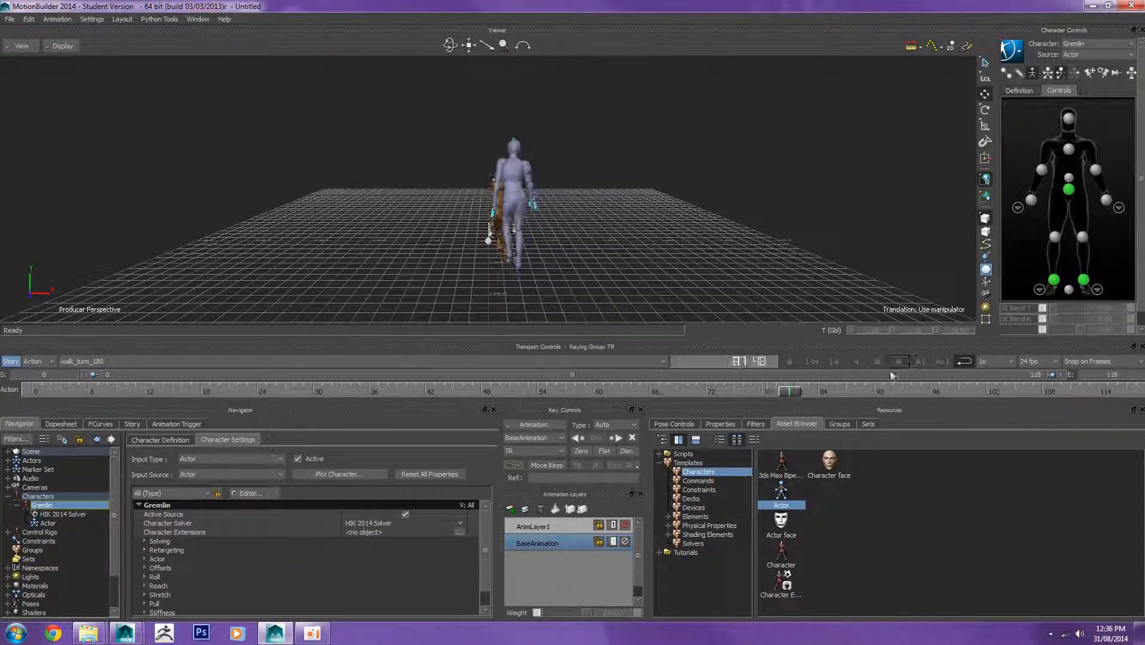
left_click_drag(796, 394, 2, 438)
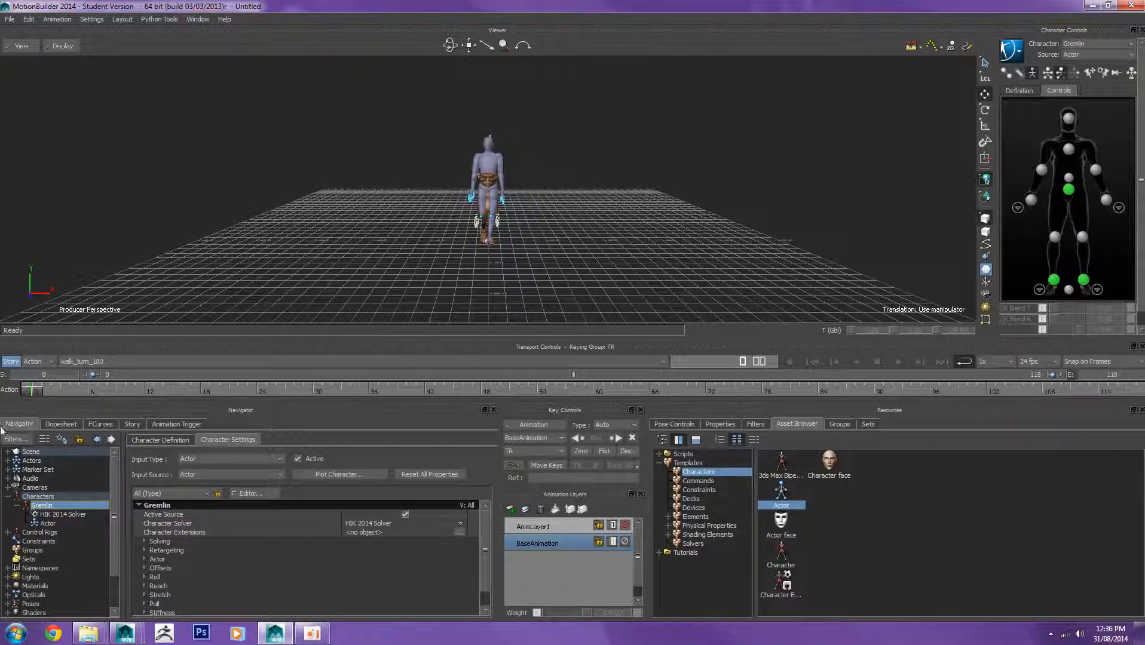
left_click(9, 19)
mouse_move(9, 18)
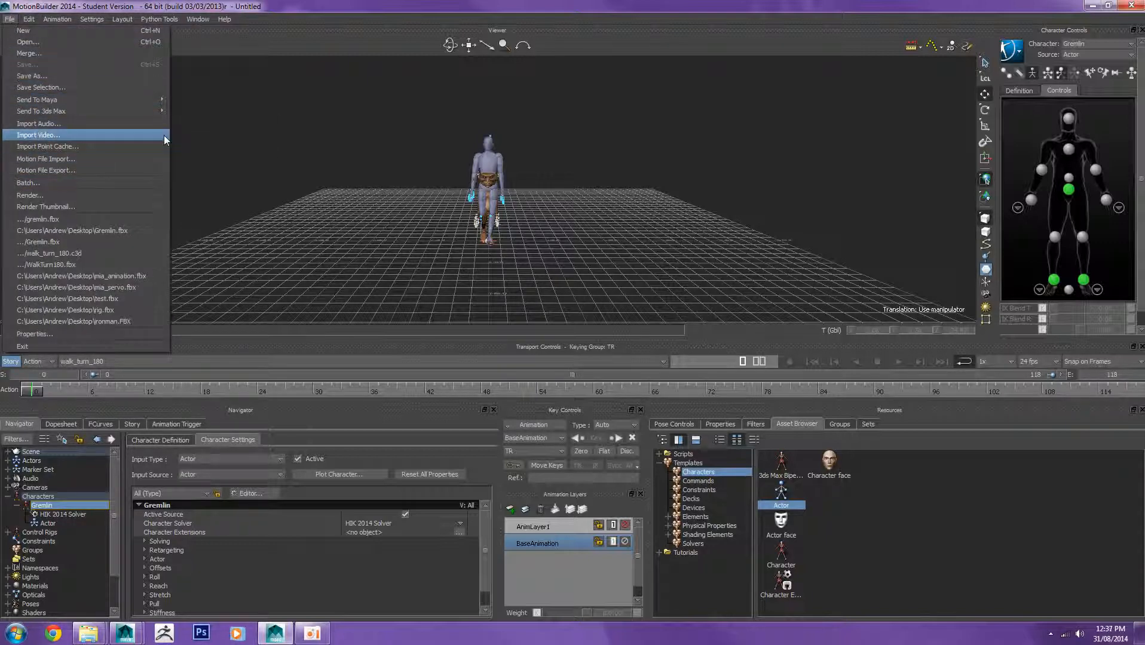
left_click(331, 5)
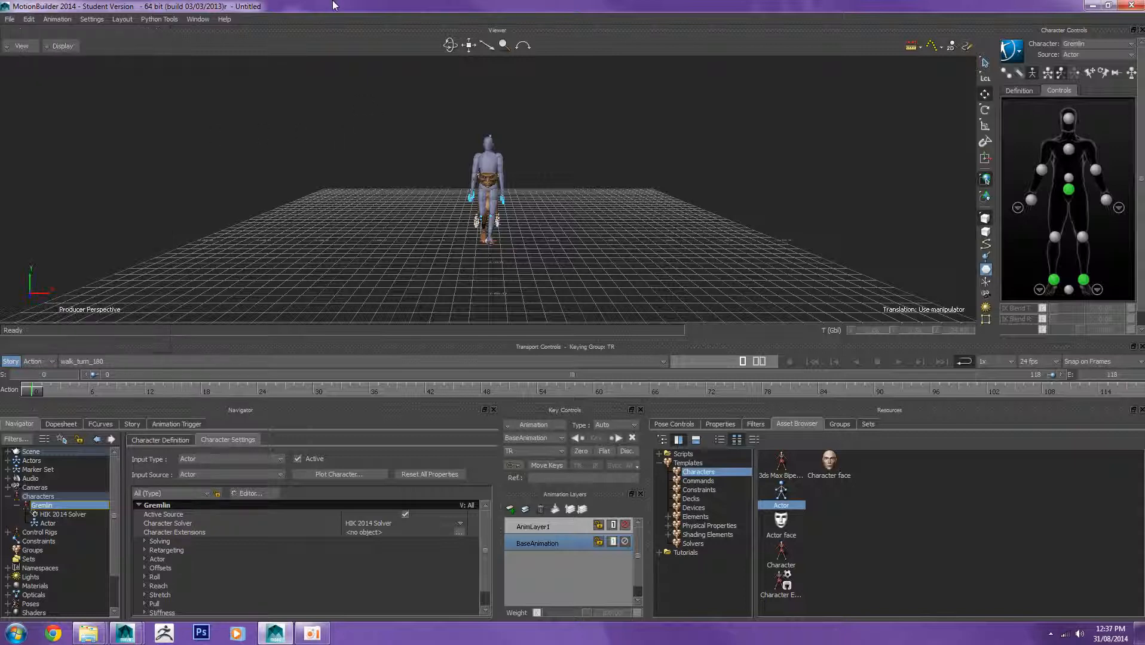
Step: Send the scene to Maya as a new scene
left_click(10, 19)
mouse_move(103, 111)
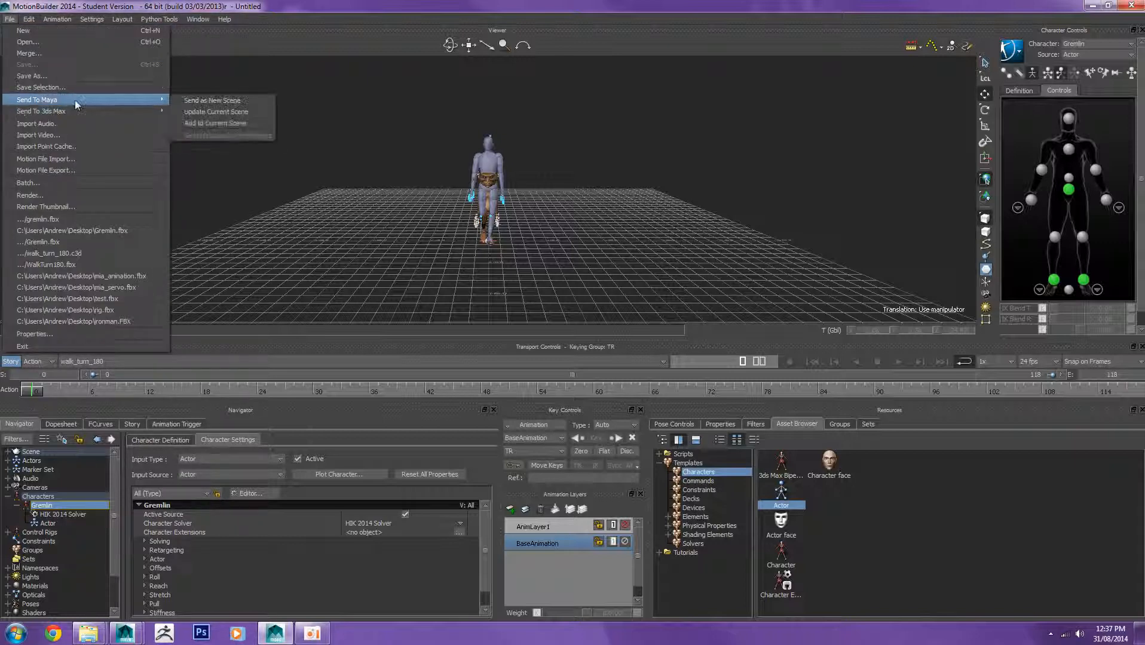
left_click(228, 100)
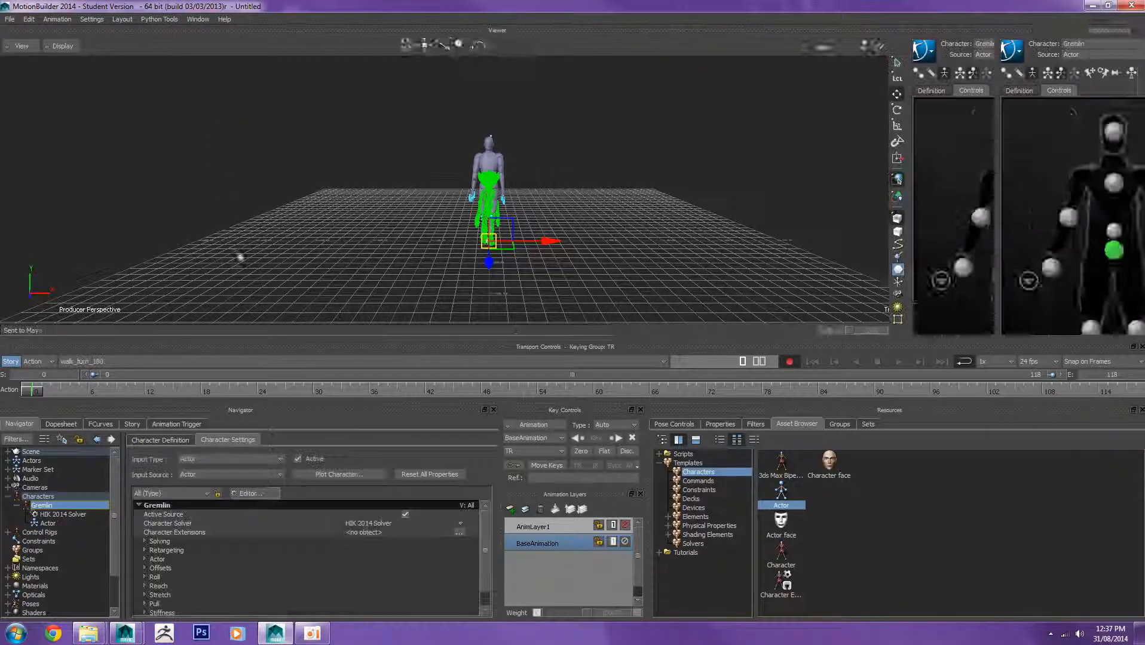
Step: Switch to Maya to view the sent Gremlin scene
mouse_move(126, 634)
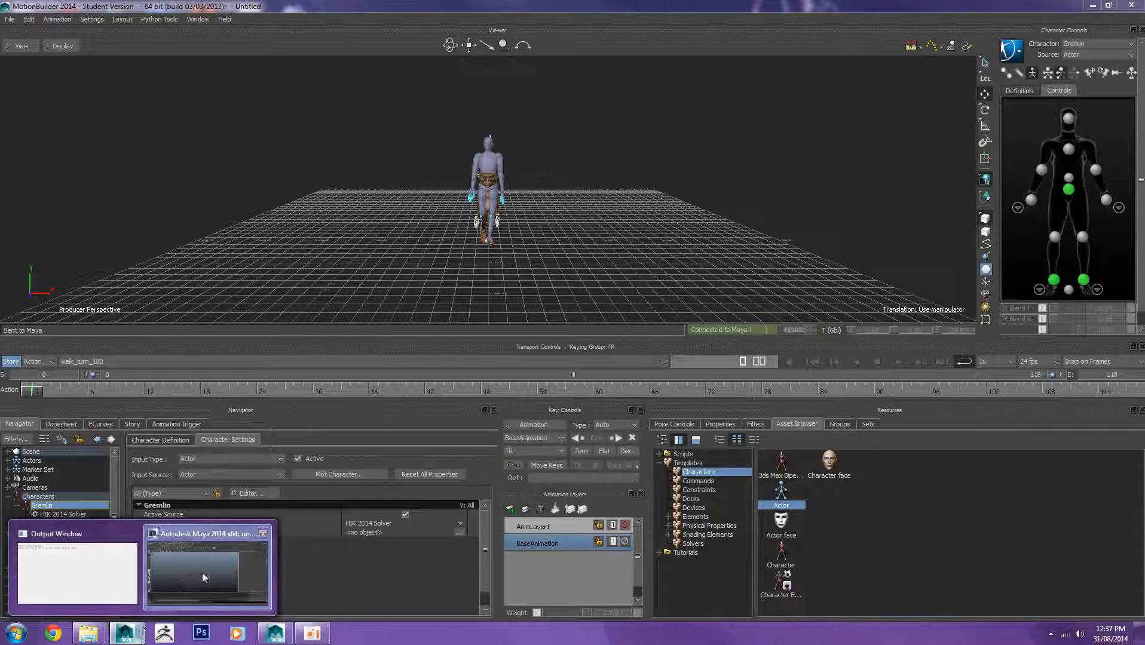
left_click(206, 568)
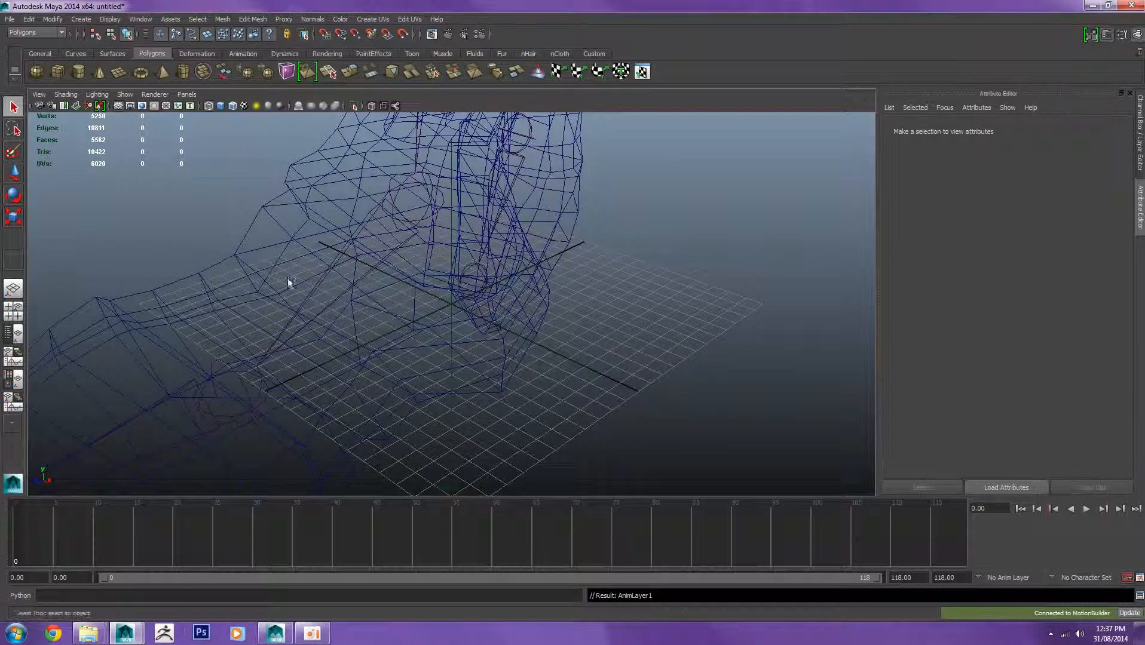
scroll(457, 213, "down", 10)
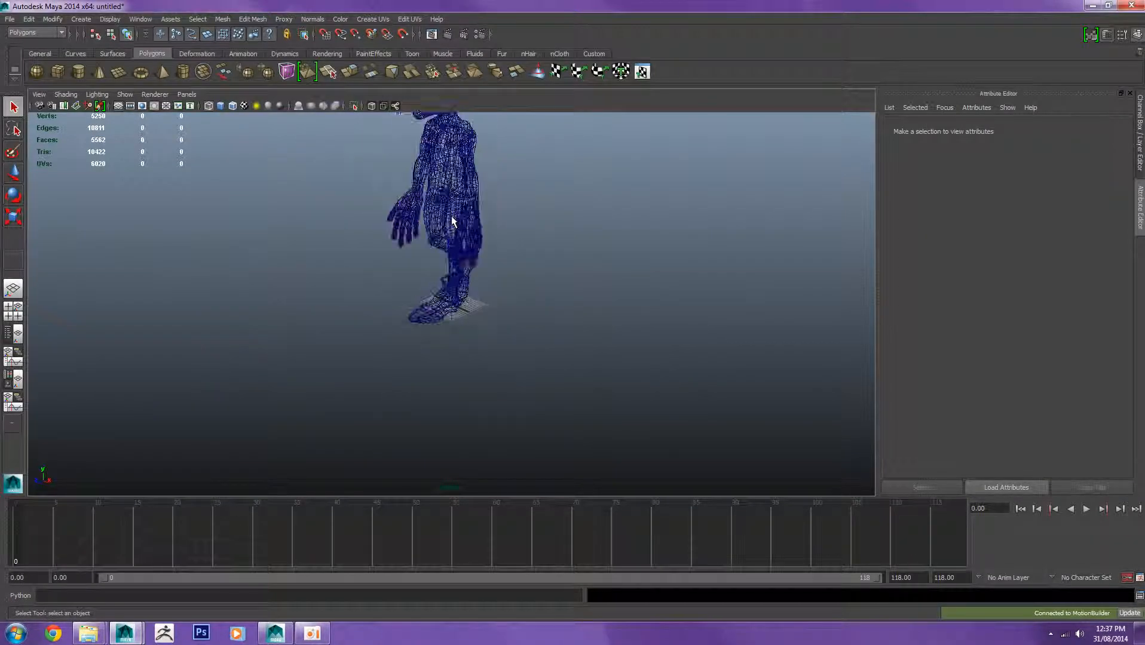
scroll(459, 231, "up", 2)
scroll(412, 165, "down", 2)
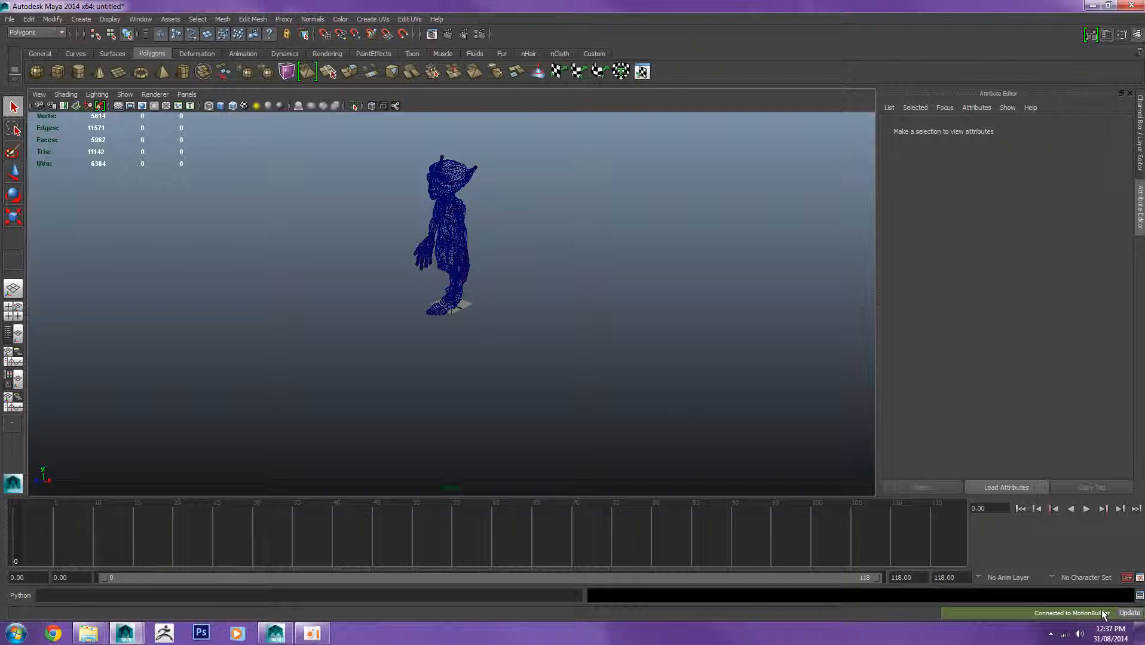
Step: Set the Maya viewport to smooth shaded, textured display with high quality Viewport 2.0 rendering
left_click(10, 20)
left_click(8, 21)
left_click(222, 108)
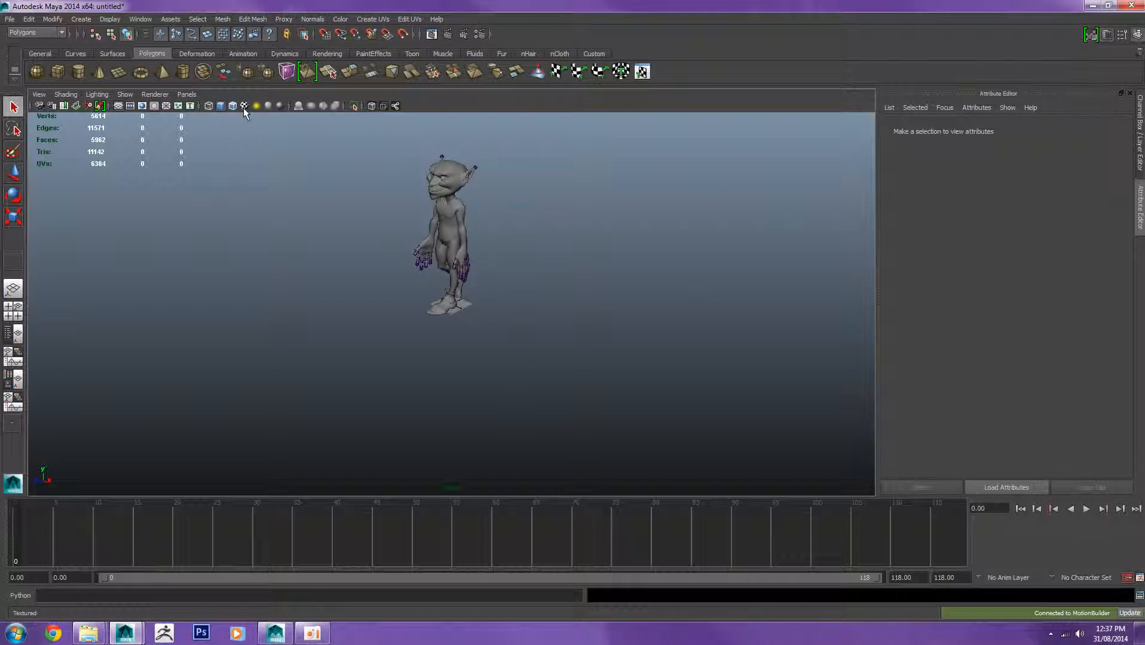
left_click(243, 107)
left_click(281, 107)
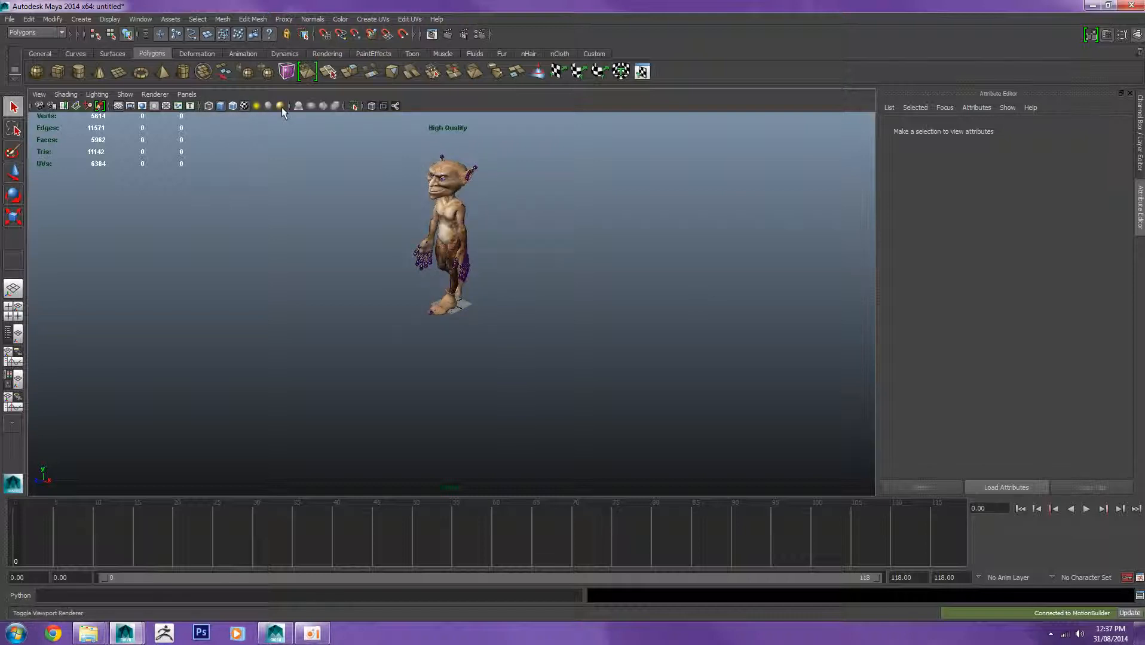
left_click(282, 108)
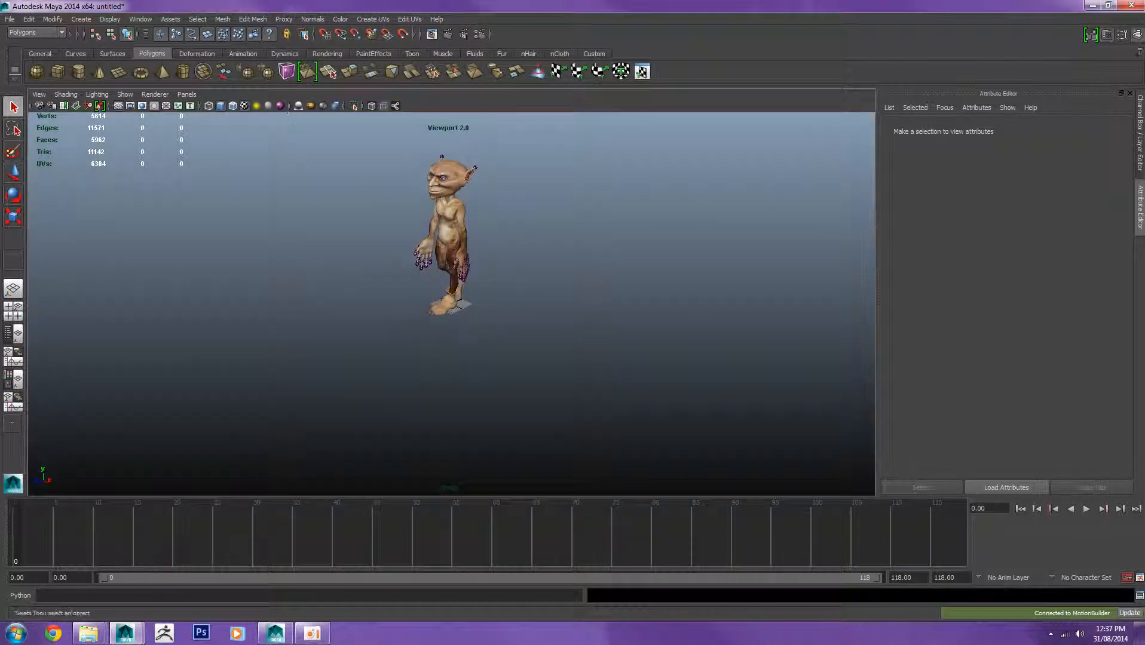
scroll(359, 208, "up", 2)
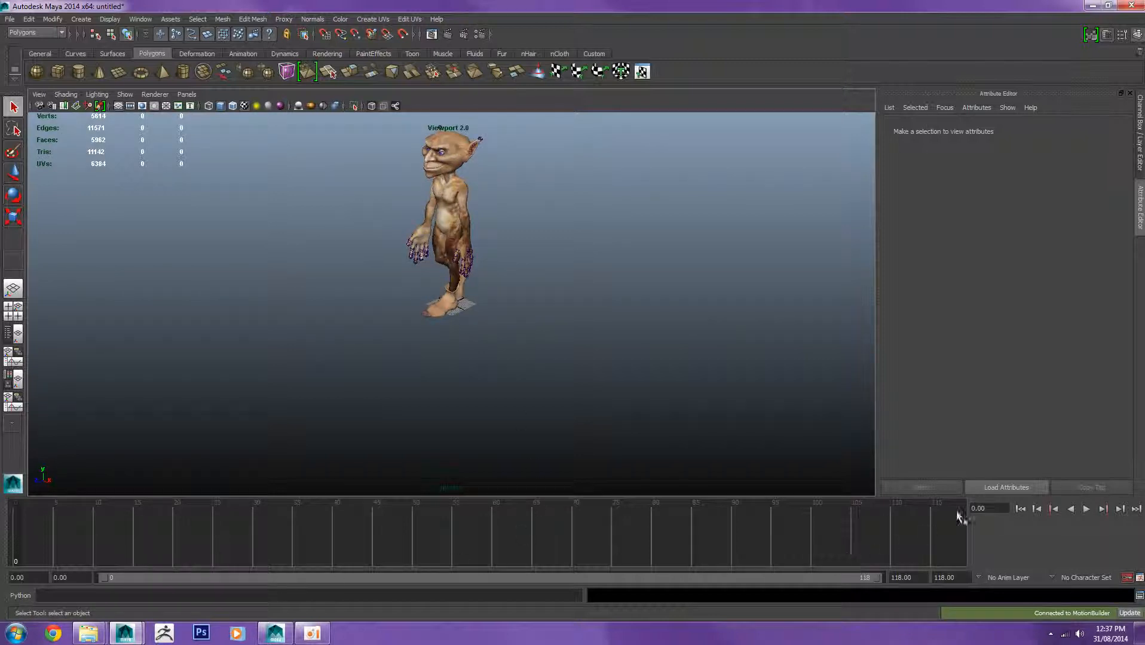
Step: Play the sent animation in Maya to check the Gremlin's walk, then stop playback
left_click(1087, 509)
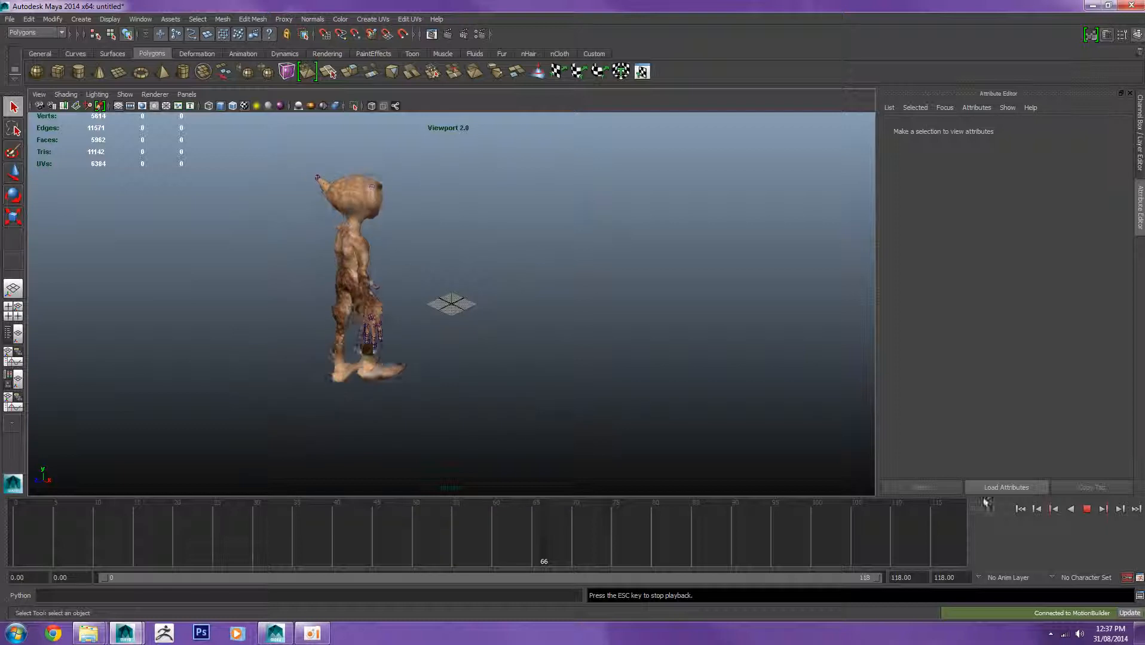
left_click(1087, 509)
key("alt+v")
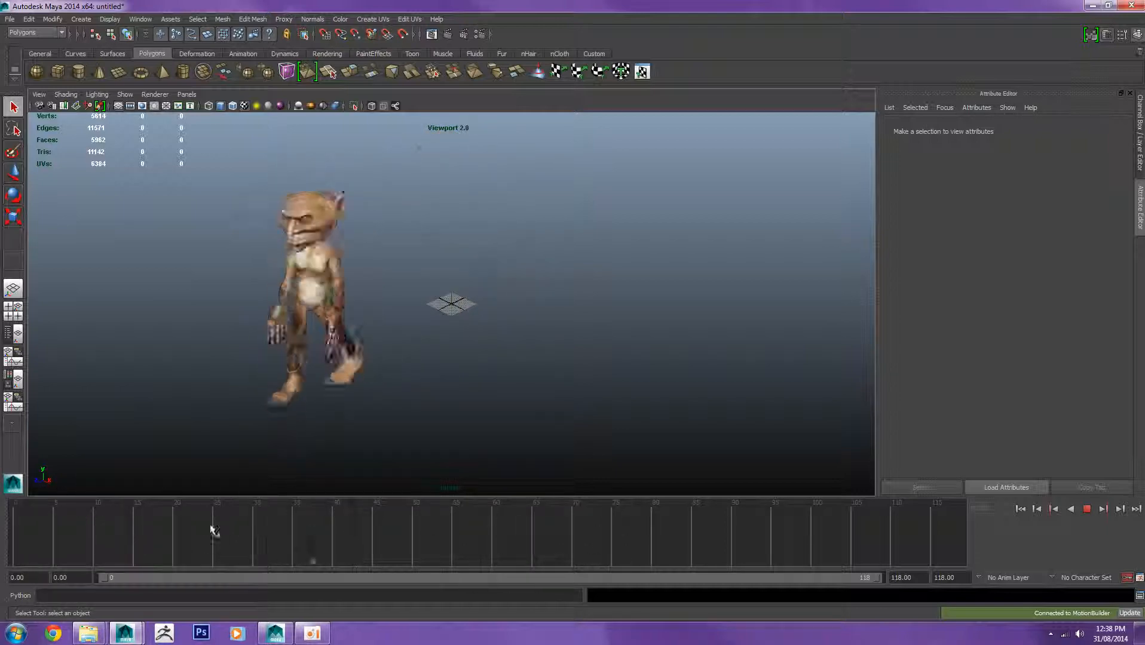
key("alt+v")
left_click_drag(235, 6, 413, 203)
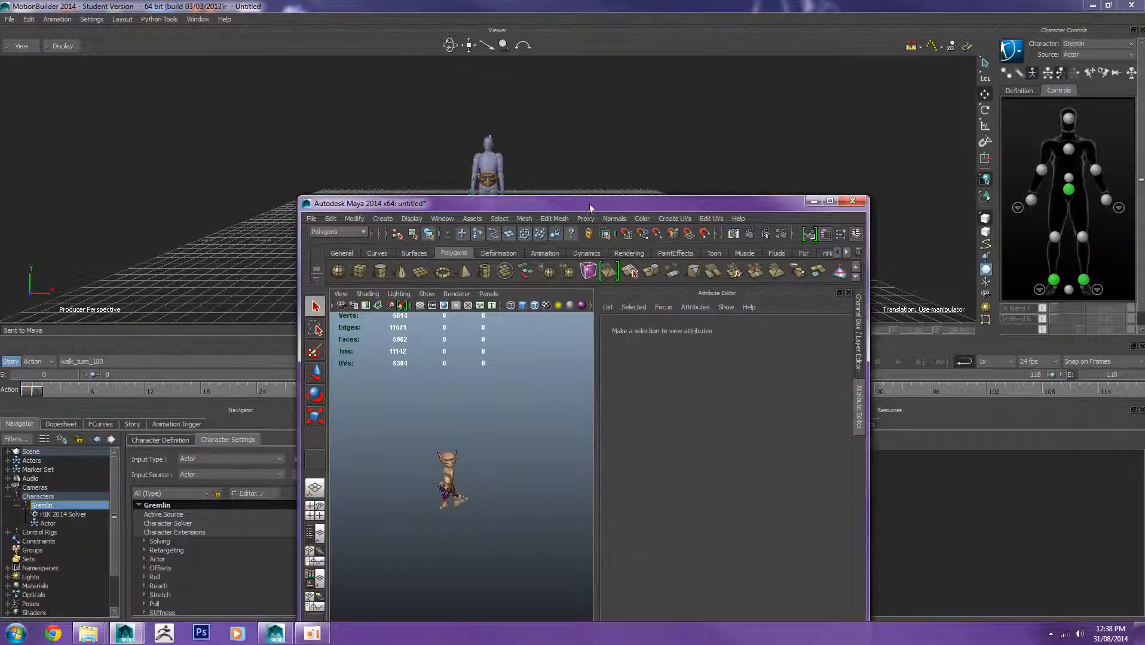
left_click_drag(590, 207, 568, 100)
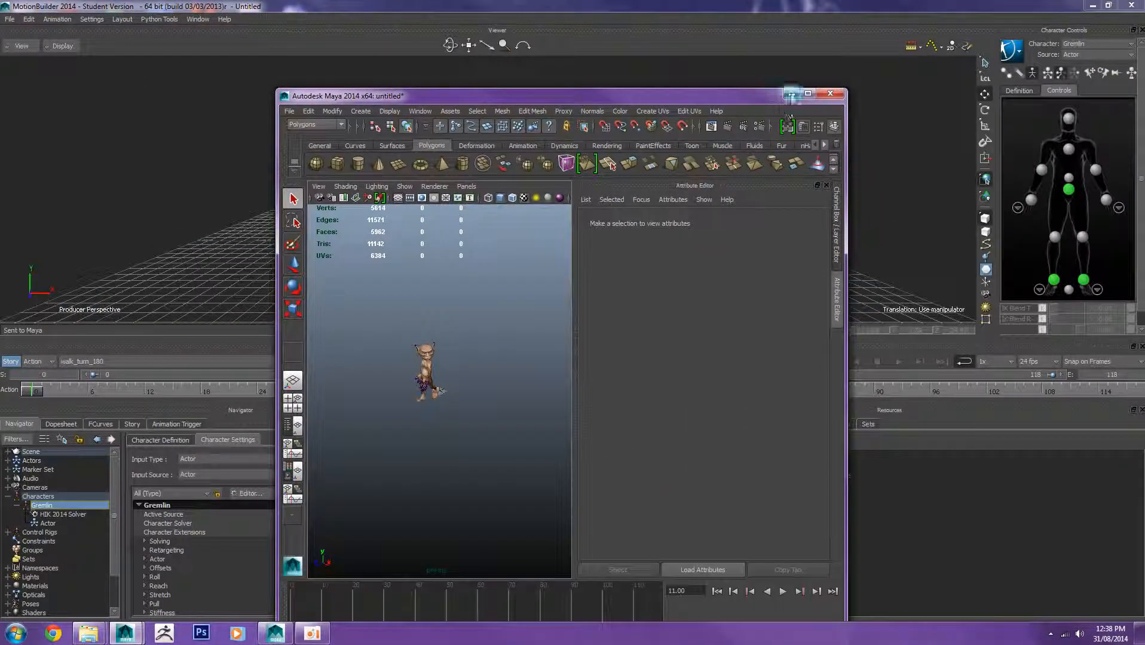
left_click_drag(730, 98, 579, 128)
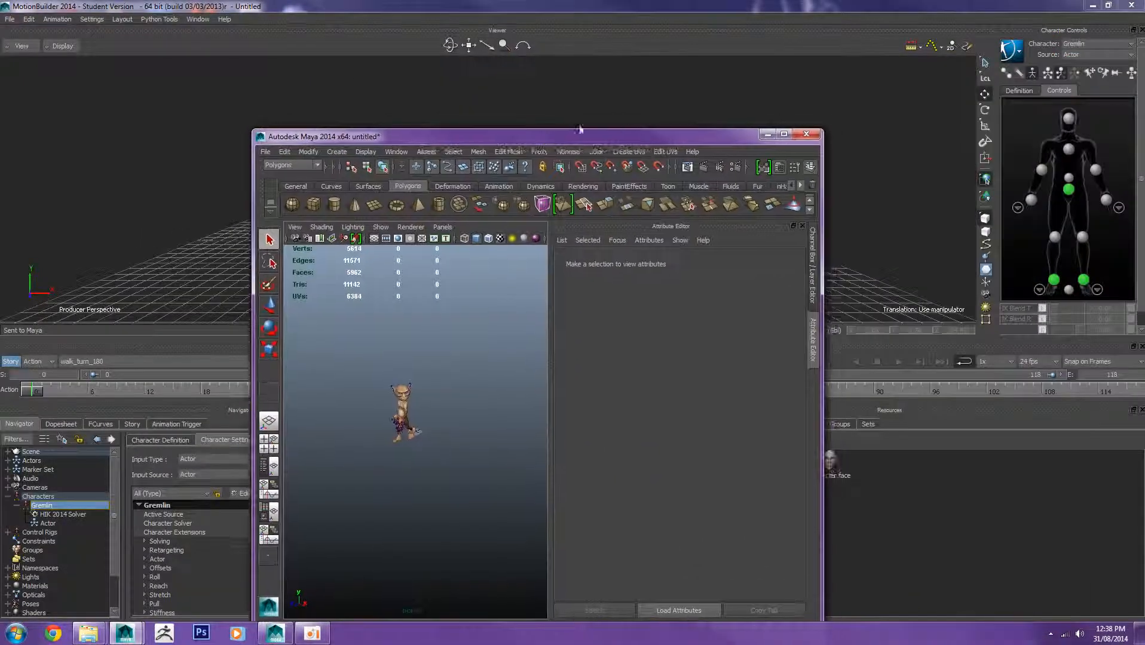
left_click(767, 135)
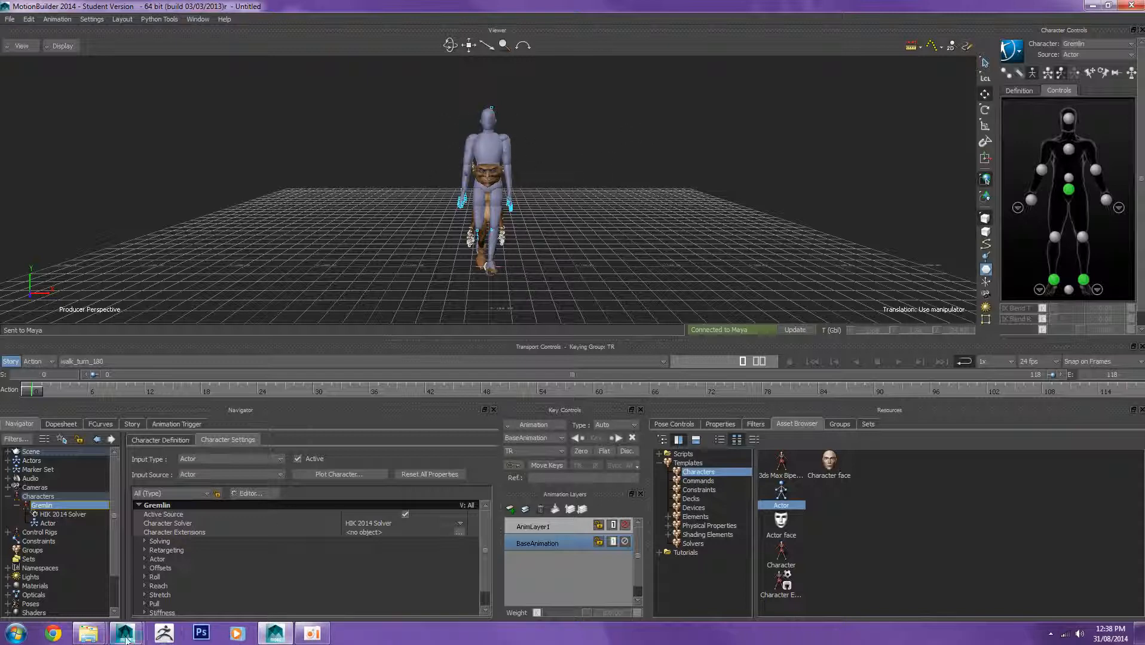
mouse_move(126, 638)
left_click(207, 568)
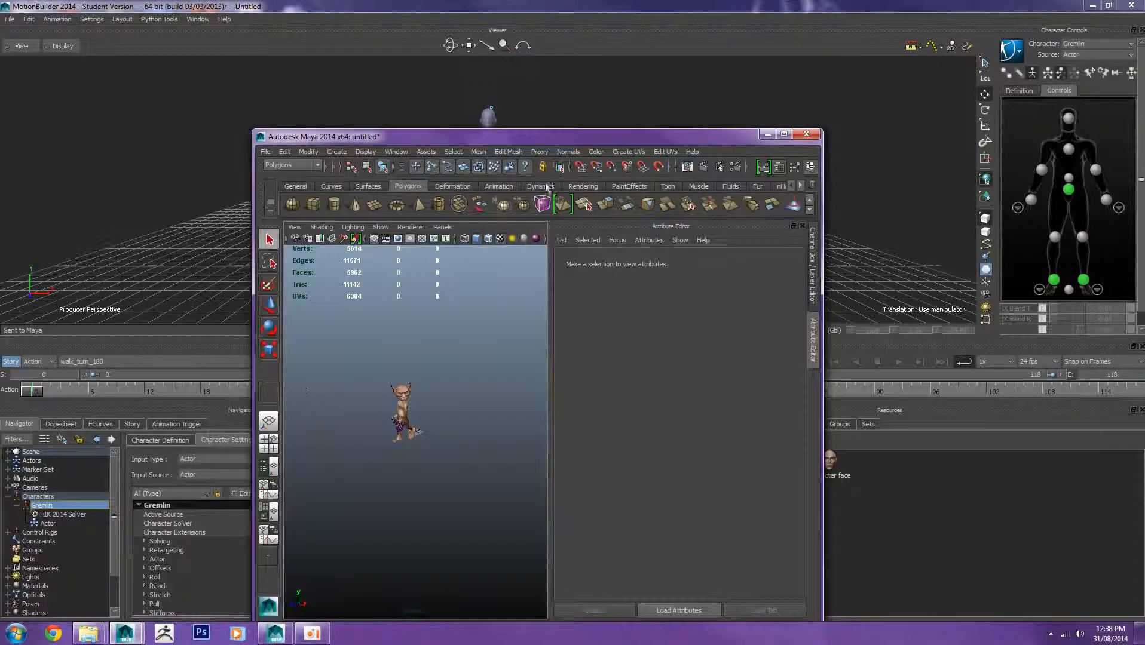
left_click(783, 134)
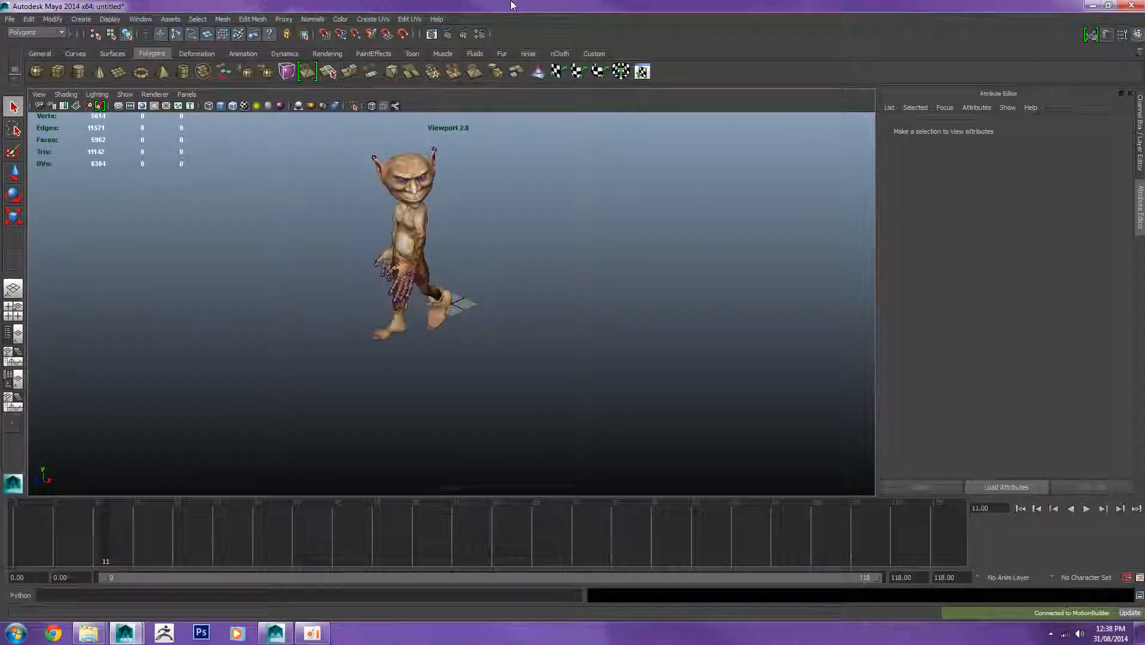
left_click_drag(512, 6, 460, 211)
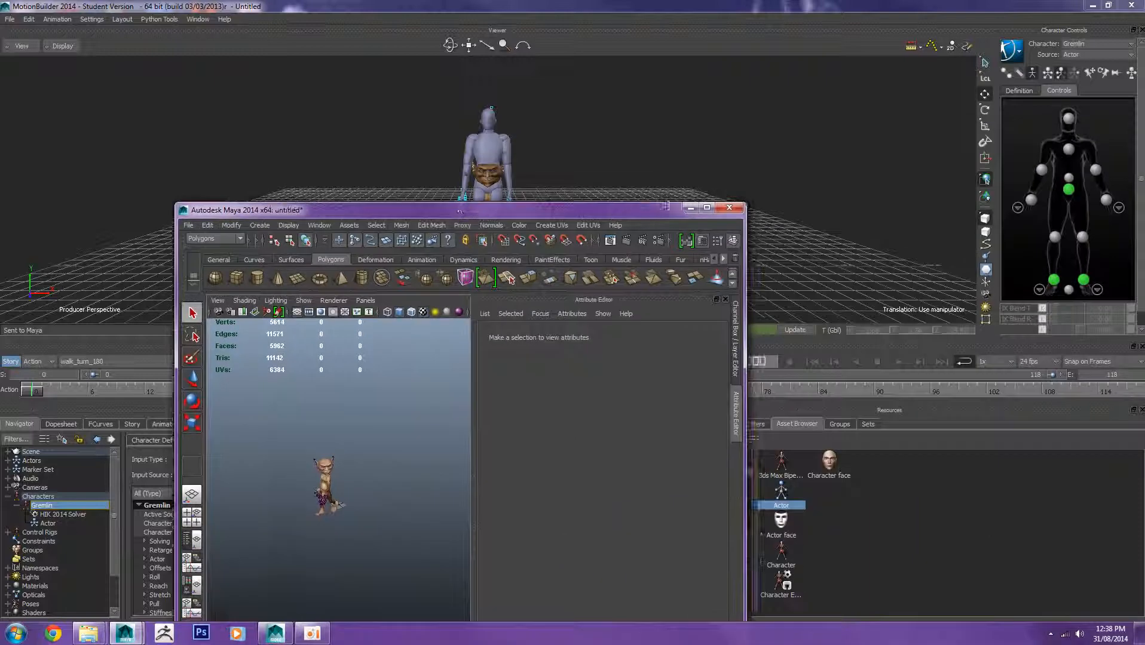
left_click(691, 208)
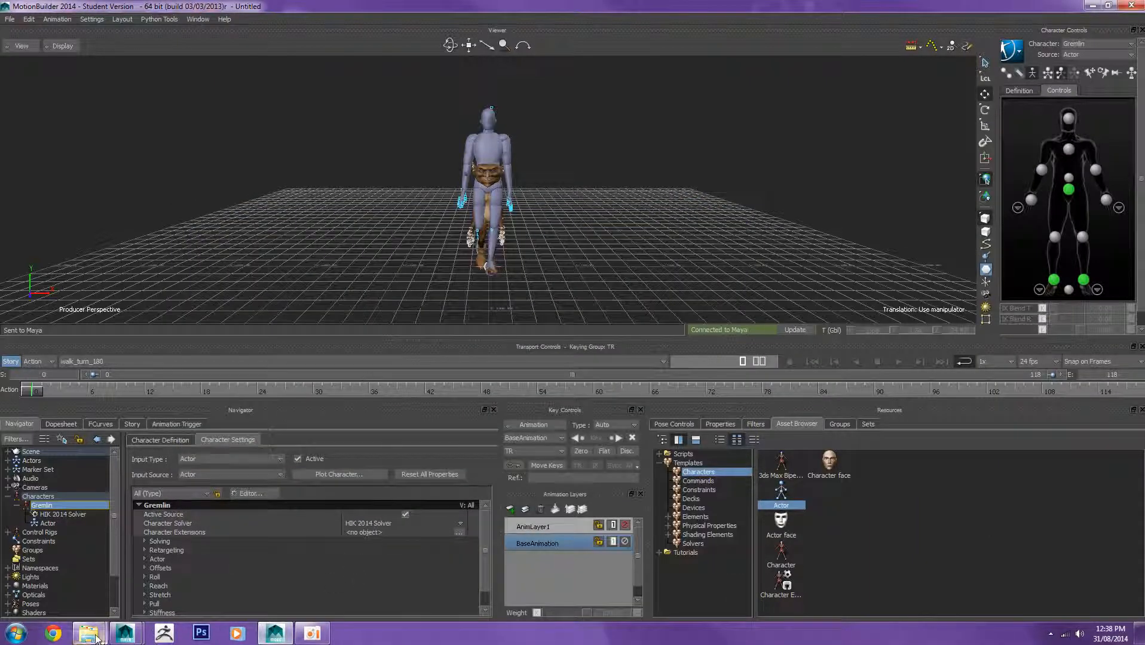
Step: Switch the Maya side panel to the Channel Box and float the Maya window over MotionBuilder
mouse_move(126, 634)
left_click(193, 555)
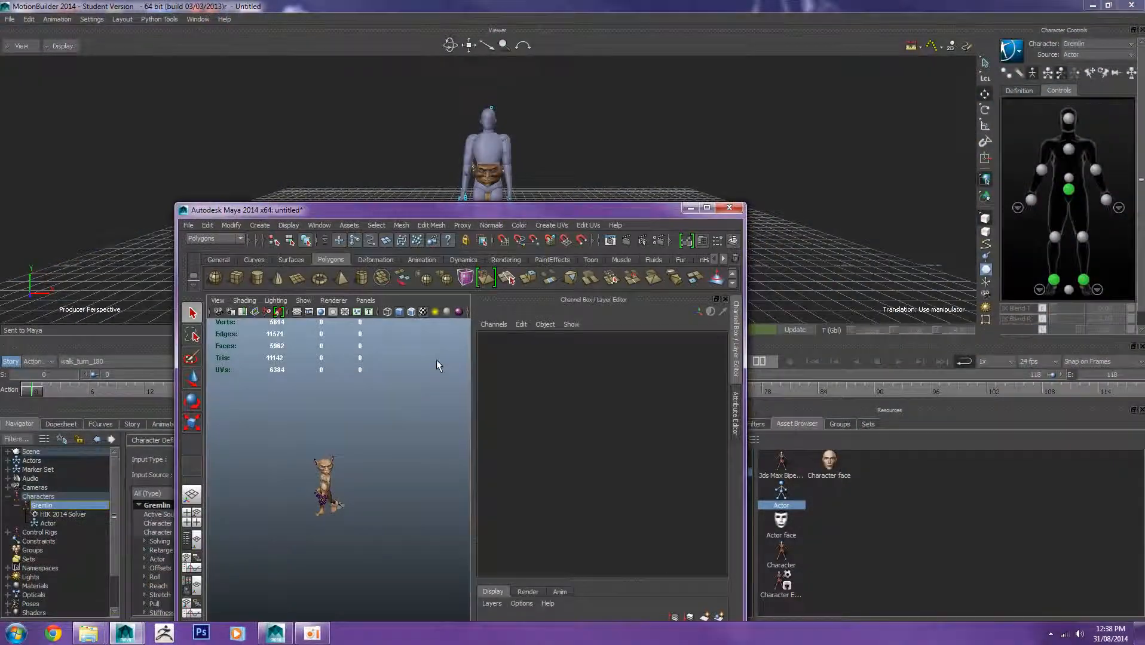
left_click(706, 208)
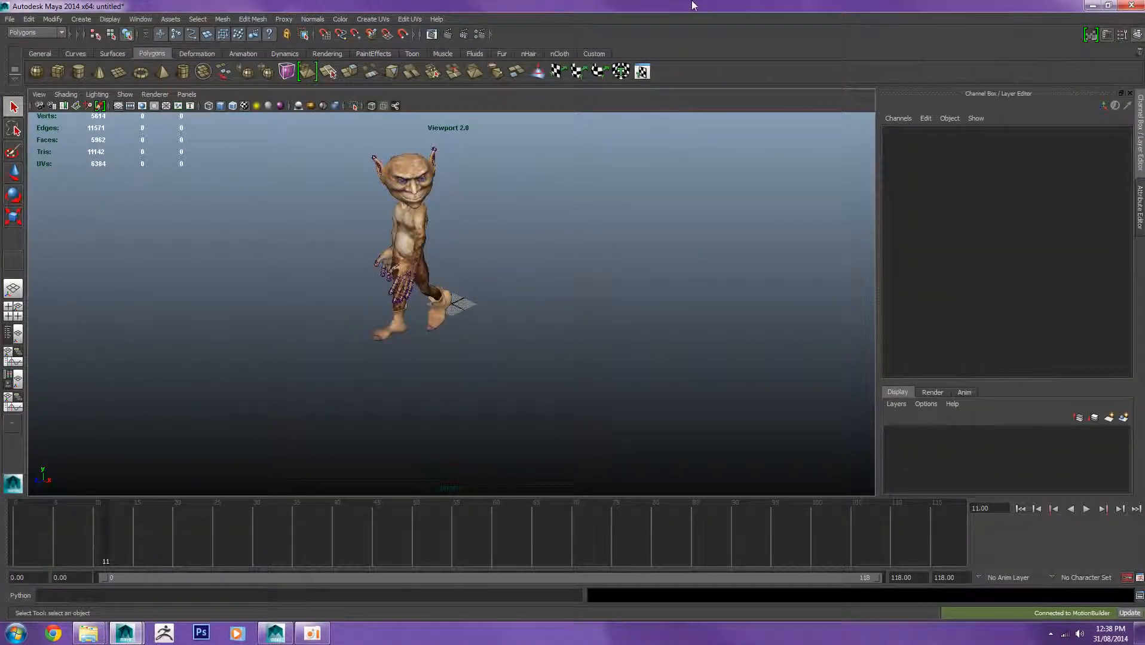
left_click_drag(692, 5, 744, 90)
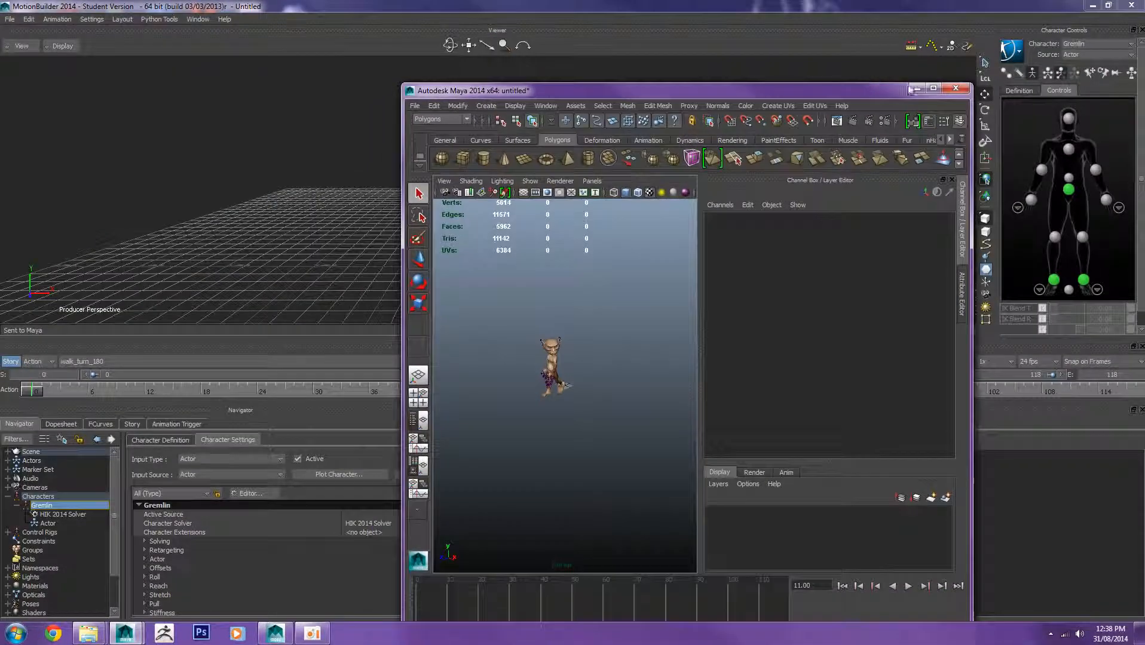